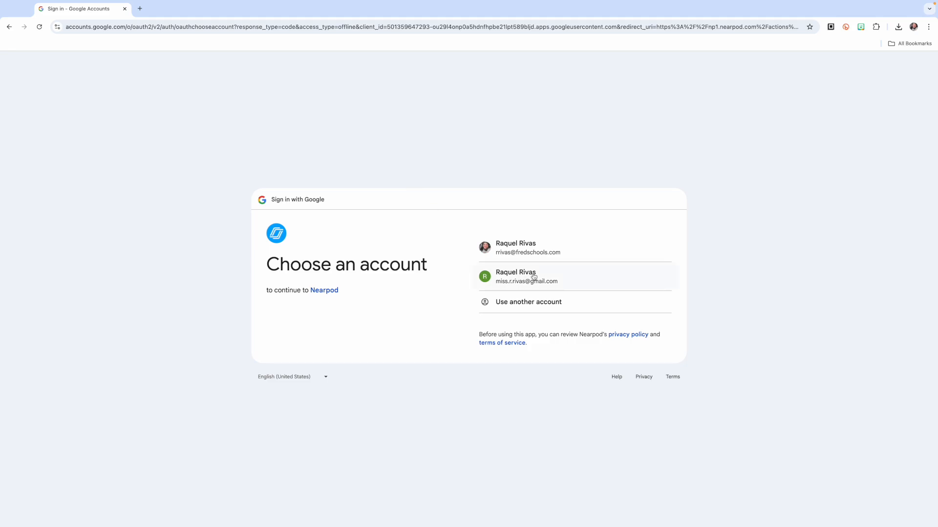
Step: Sign in to Nearpod with the school Google account and look through the profile page and the post-session reports
{"action": "left_click", "coordinate": [534, 252]}
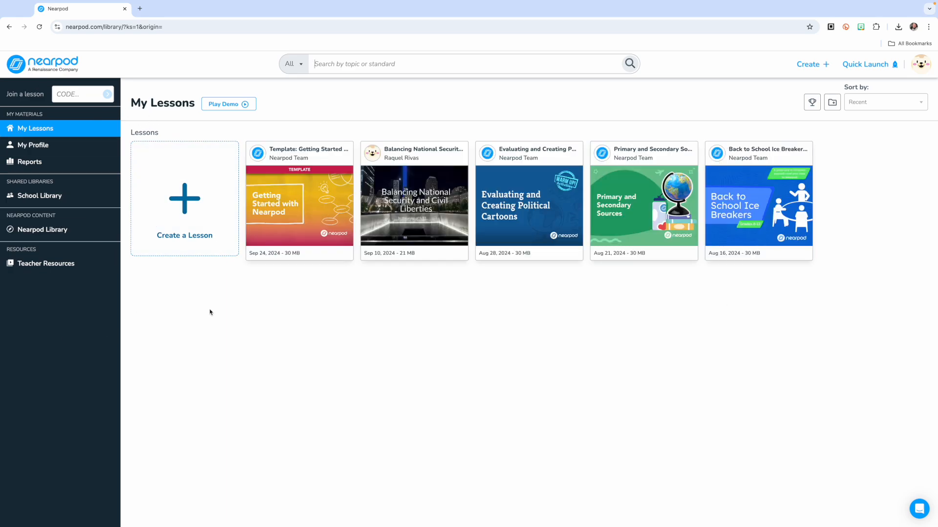
{"action": "left_click", "coordinate": [43, 135]}
{"action": "left_click", "coordinate": [43, 145]}
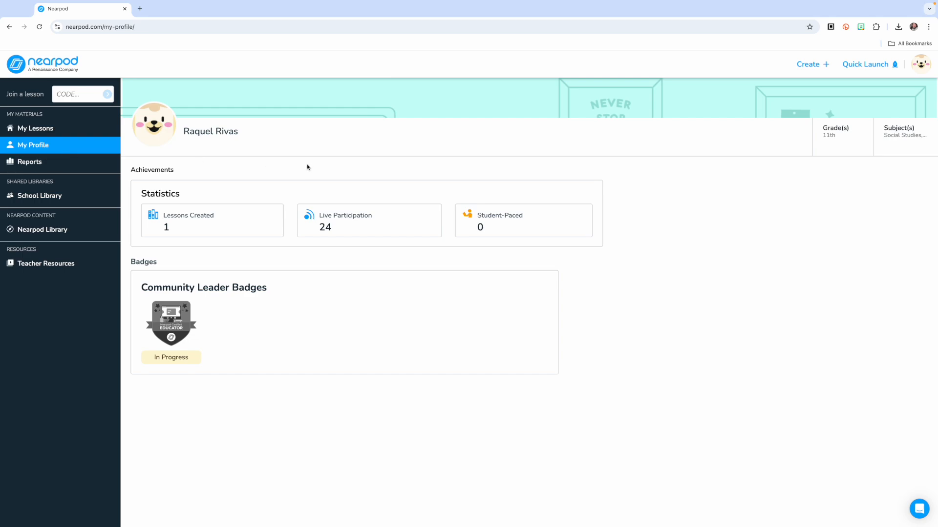
{"action": "left_click", "coordinate": [49, 167]}
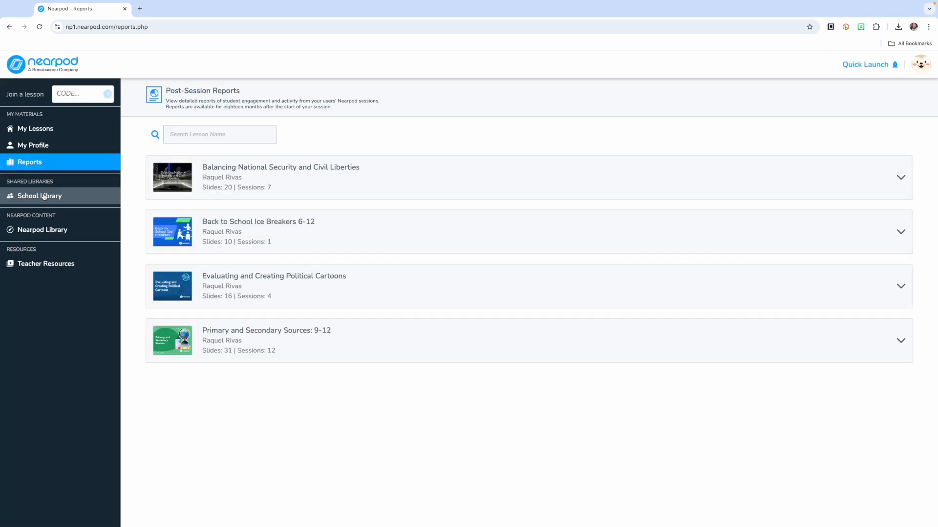
Step: Search the School Library for Fredericktown and join the library of Fredericktown High School in Ohio
{"action": "left_click", "coordinate": [42, 199]}
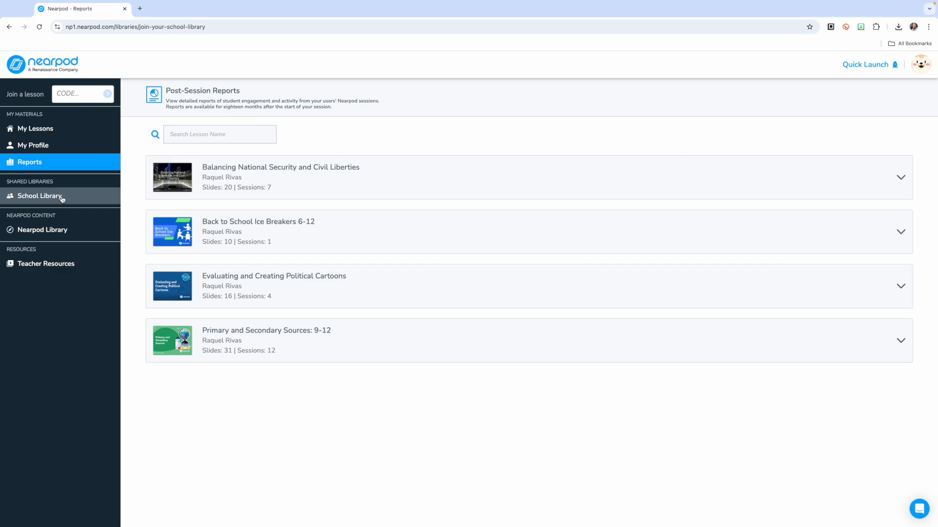
{"action": "left_click", "coordinate": [59, 135]}
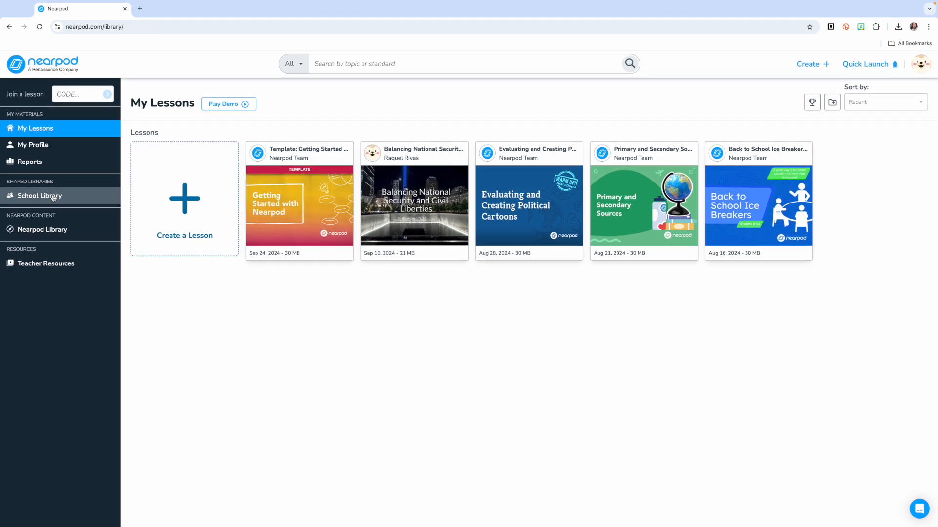
{"action": "left_click", "coordinate": [53, 198]}
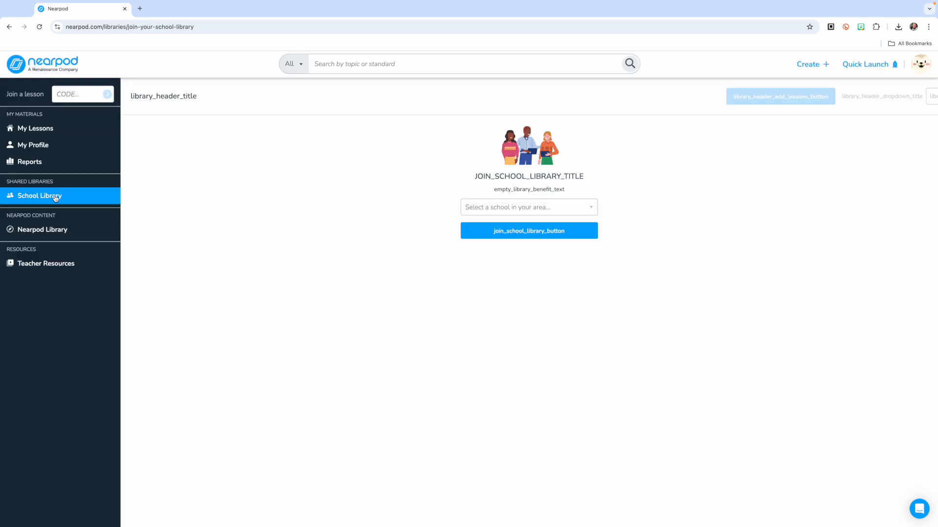
{"action": "left_click", "coordinate": [505, 214]}
{"action": "type", "text": "Fre"}
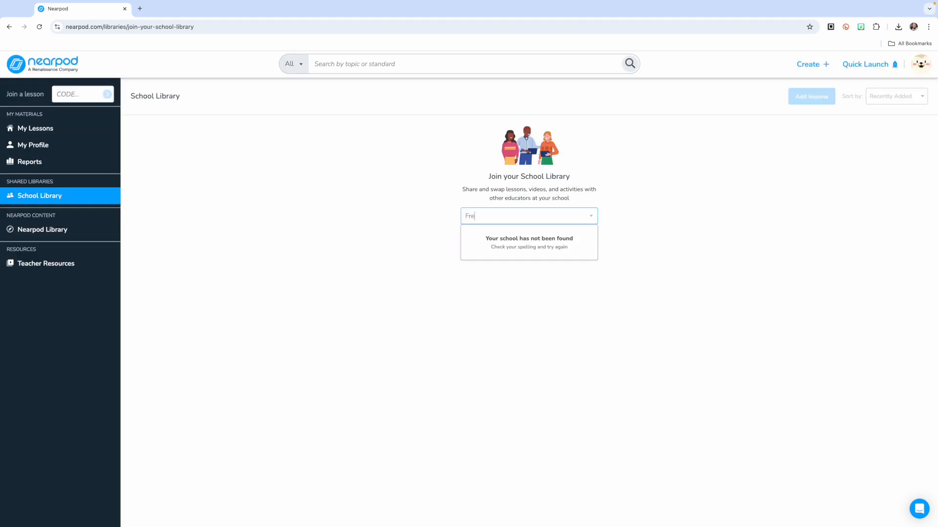
{"action": "type", "text": "dericktown"}
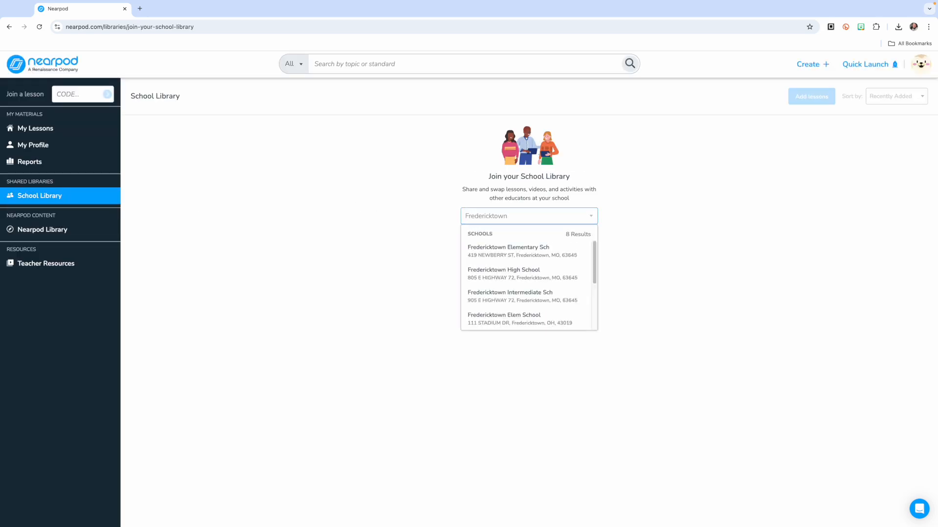
{"action": "scroll", "coordinate": [523, 291], "scroll_direction": "down", "scroll_amount": 1}
{"action": "scroll", "coordinate": [522, 291], "scroll_direction": "down", "scroll_amount": 1}
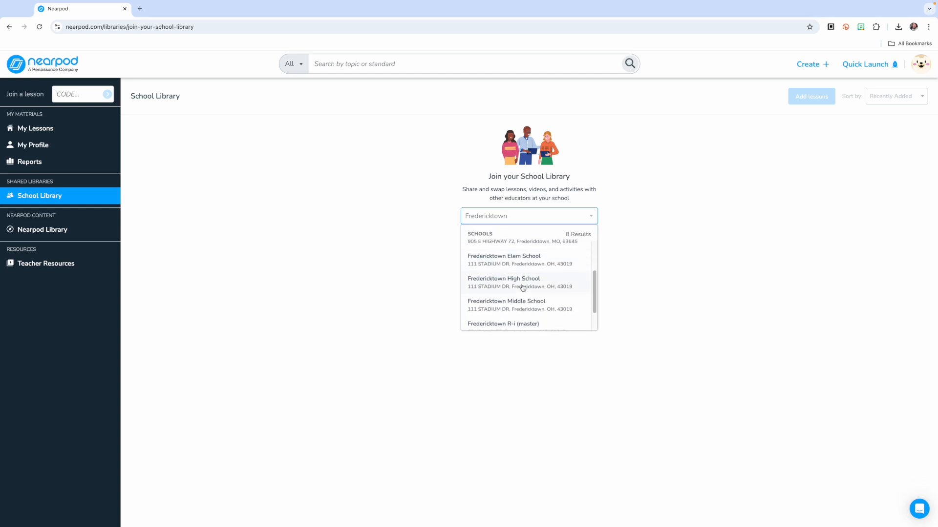
{"action": "left_click", "coordinate": [523, 288]}
{"action": "left_click", "coordinate": [530, 245]}
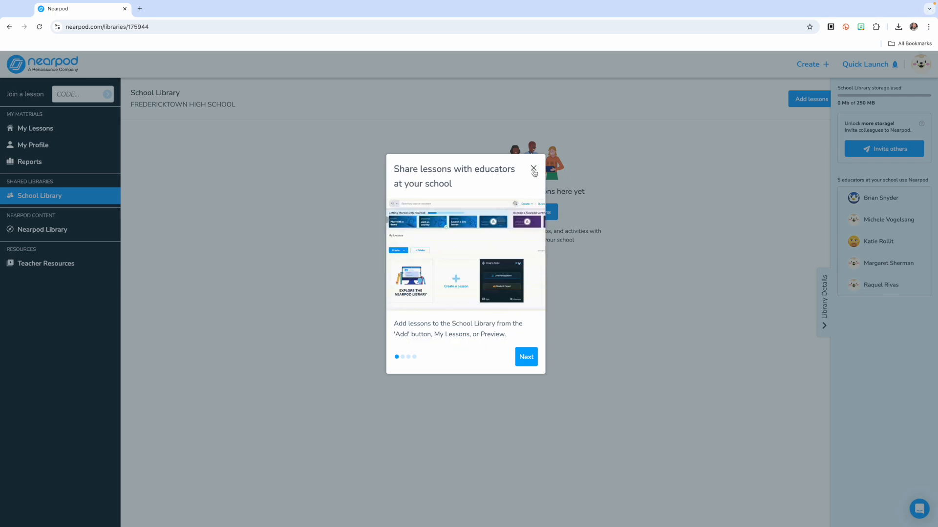
Step: Advance through the School Library introduction to the tip on resources shared by other educators, and close the introduction
{"action": "left_click", "coordinate": [527, 357]}
{"action": "left_click", "coordinate": [526, 358]}
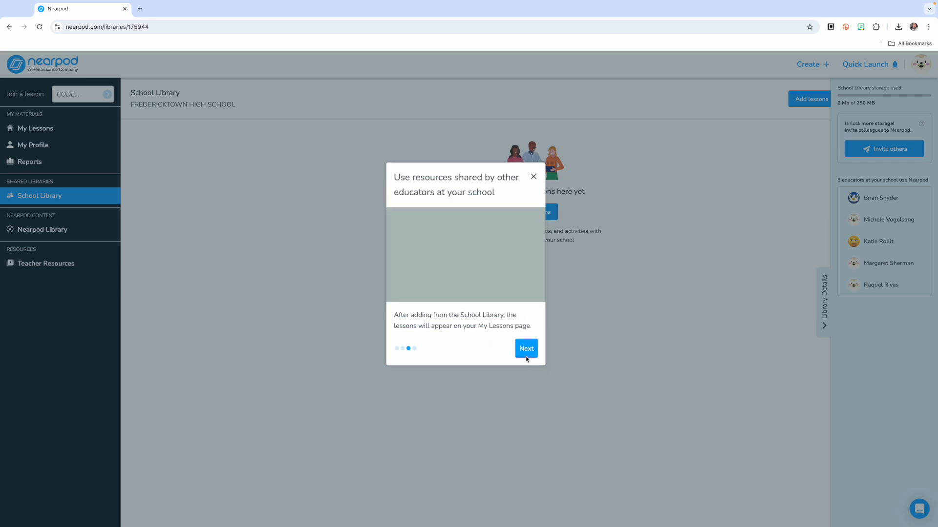
{"action": "left_click", "coordinate": [534, 177]}
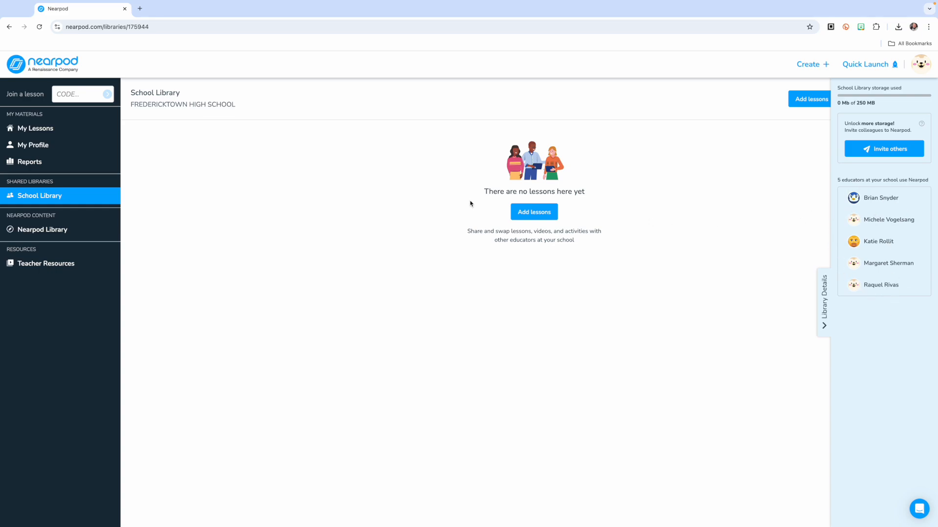
Step: Look over the featured collections in the Nearpod Library, and open the 1st grade content from the grade categories
{"action": "left_click", "coordinate": [80, 230]}
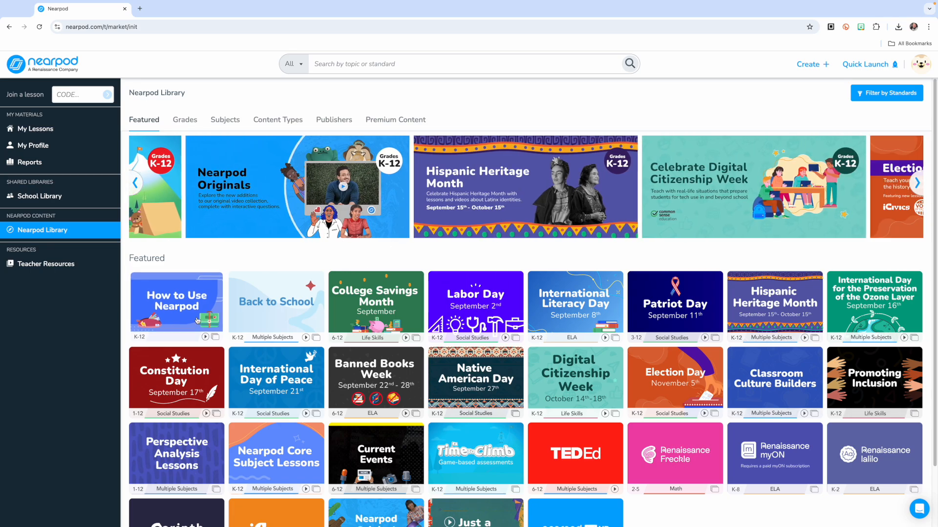
{"action": "scroll", "coordinate": [396, 244], "scroll_direction": "down", "scroll_amount": 1}
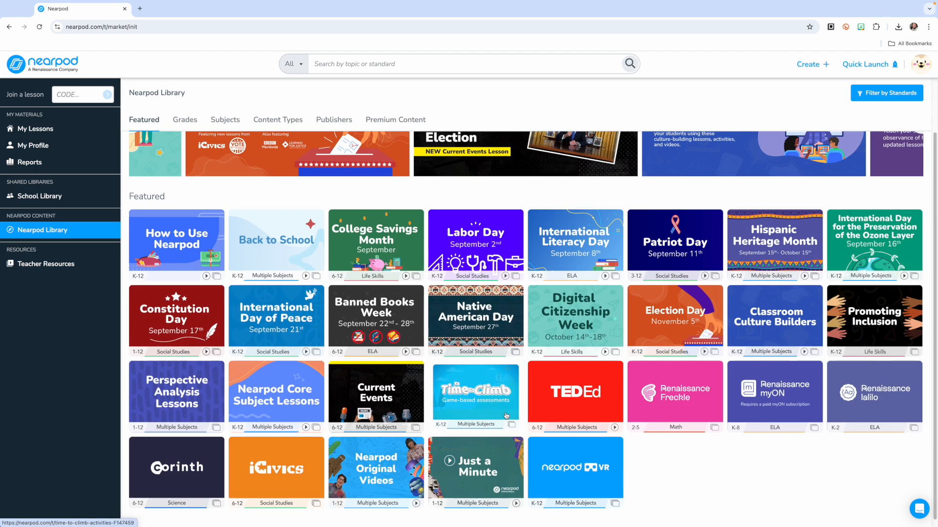
{"action": "scroll", "coordinate": [391, 244], "scroll_direction": "up", "scroll_amount": 2}
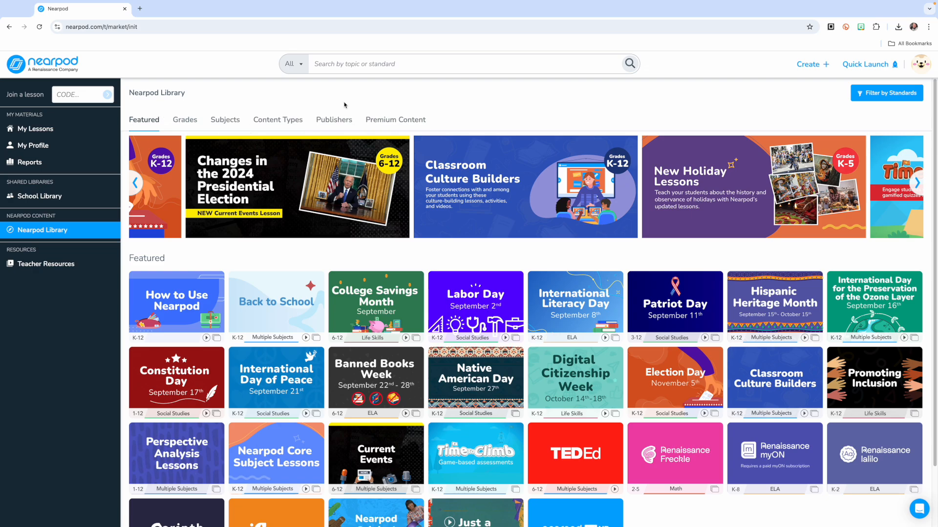
{"action": "left_click", "coordinate": [191, 121]}
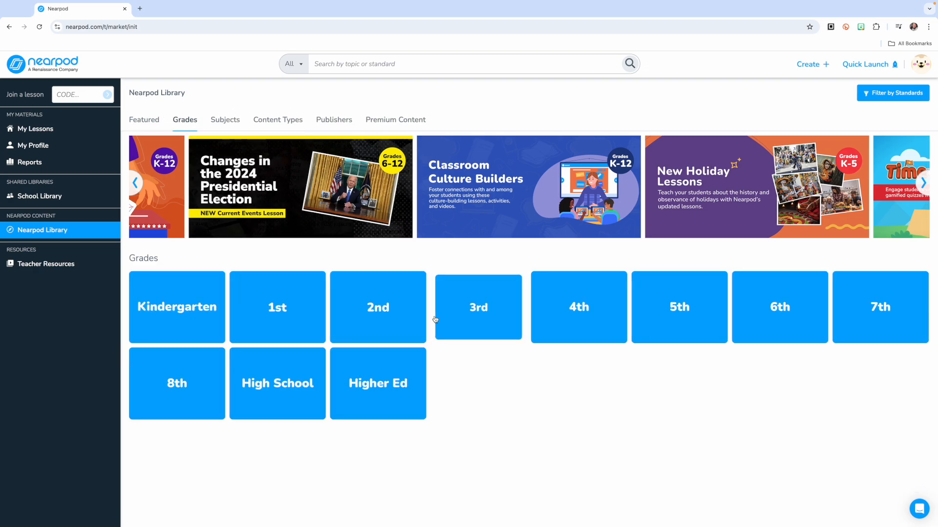
{"action": "left_click", "coordinate": [290, 316]}
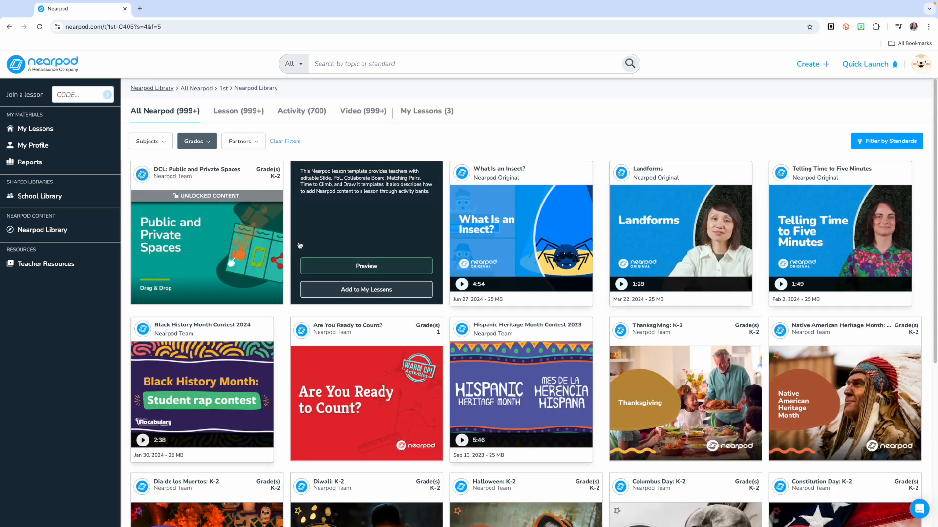
Step: Open the preview of the "What Is an Insect?" video and switch its Interactive Mode off and back on
{"action": "mouse_move", "coordinate": [518, 394]}
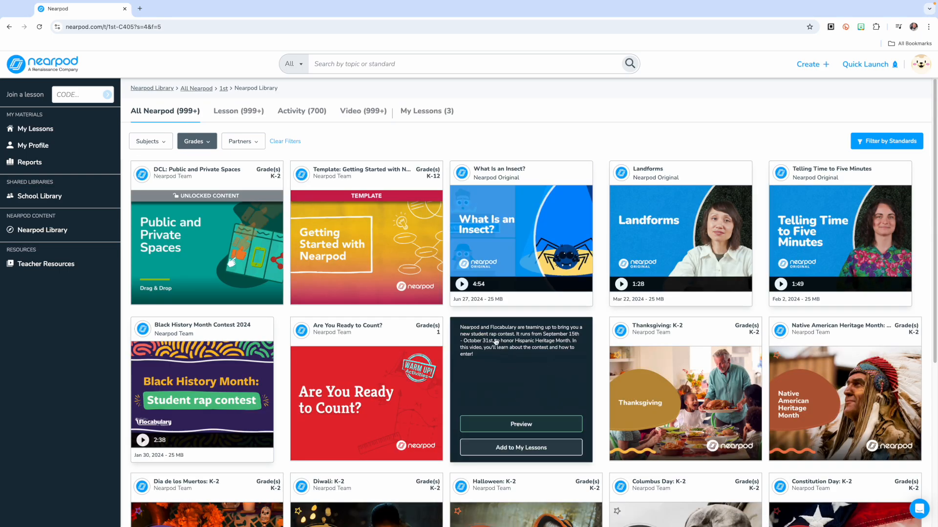
{"action": "mouse_move", "coordinate": [503, 167]}
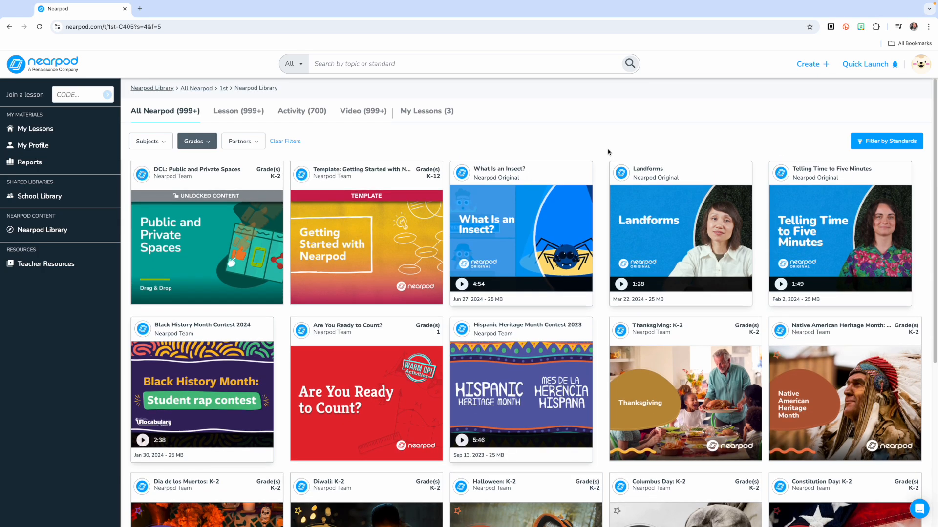
{"action": "mouse_move", "coordinate": [511, 189]}
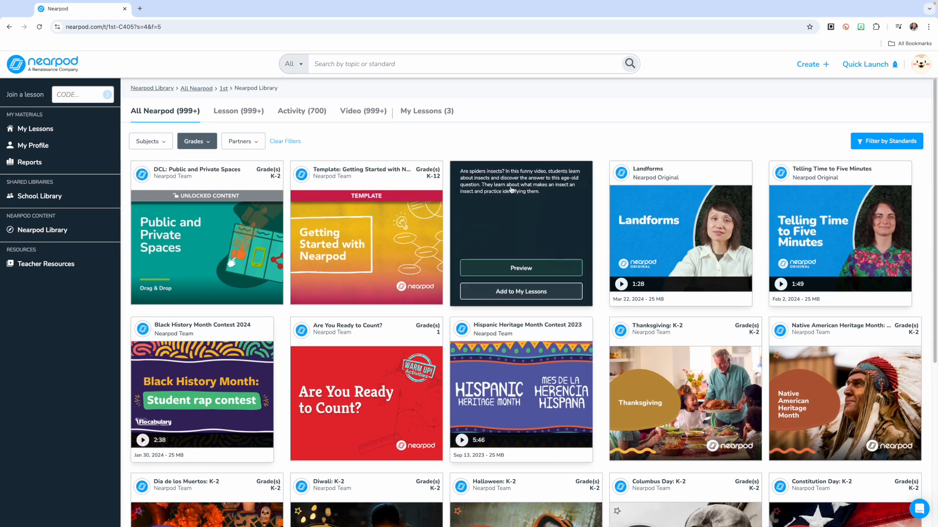
{"action": "left_click", "coordinate": [512, 269]}
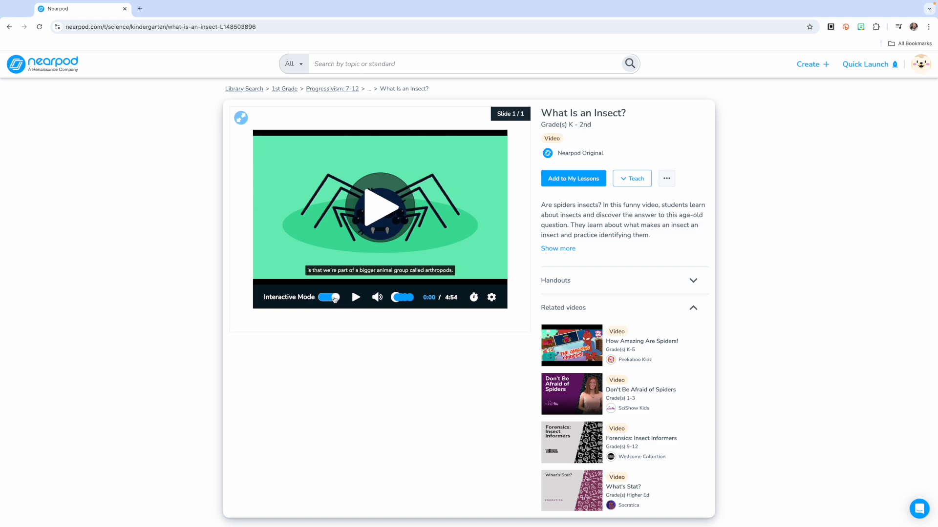
{"action": "left_click", "coordinate": [330, 299]}
{"action": "left_click", "coordinate": [329, 299]}
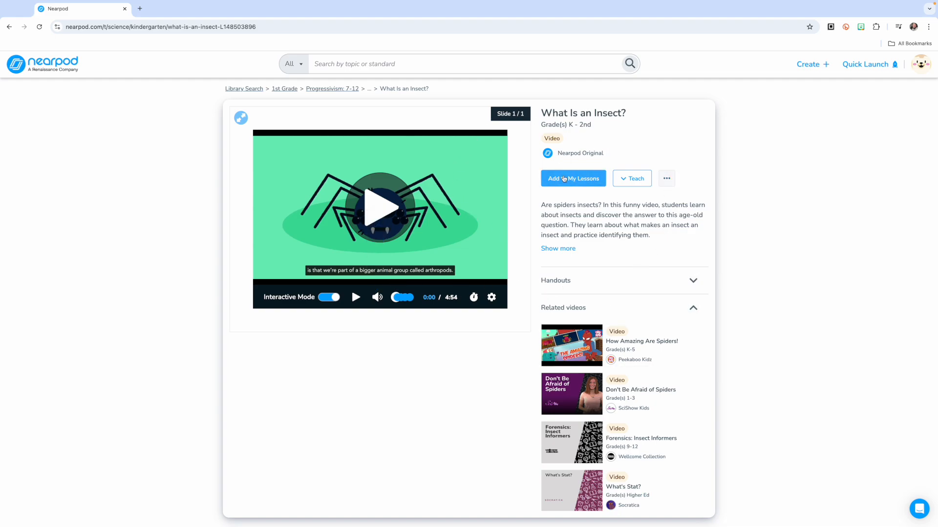
Step: Examine the teaching modes, related videos and handouts offered for the "What Is an Insect?" video
{"action": "left_click", "coordinate": [622, 183]}
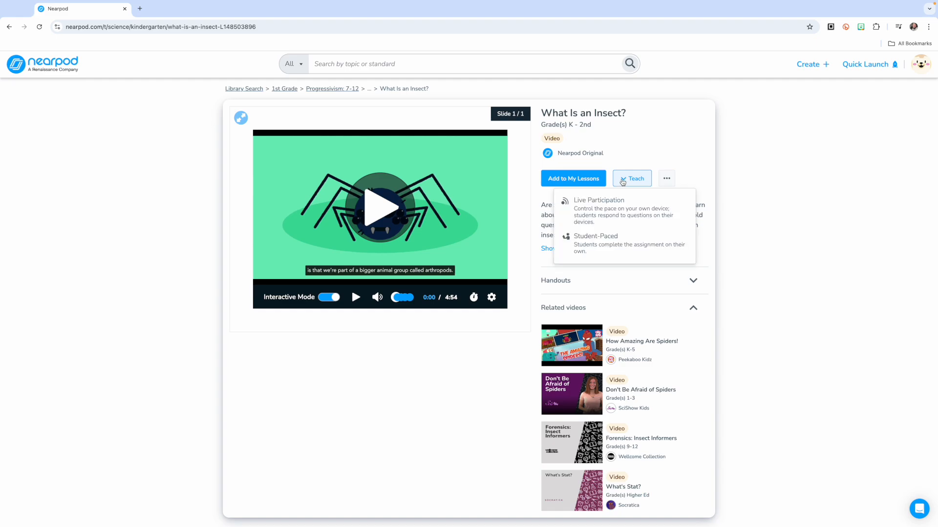
{"action": "left_click", "coordinate": [653, 149]}
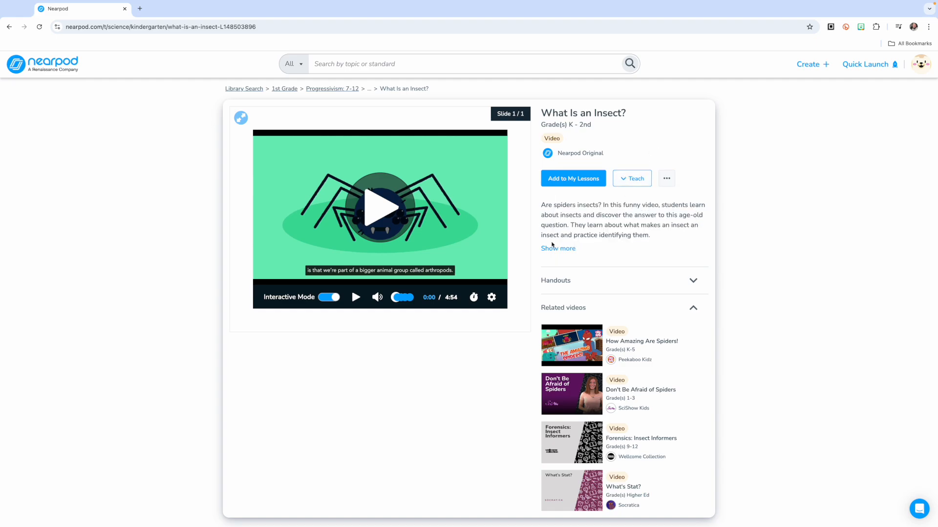
{"action": "scroll", "coordinate": [635, 341], "scroll_direction": "down", "scroll_amount": 2}
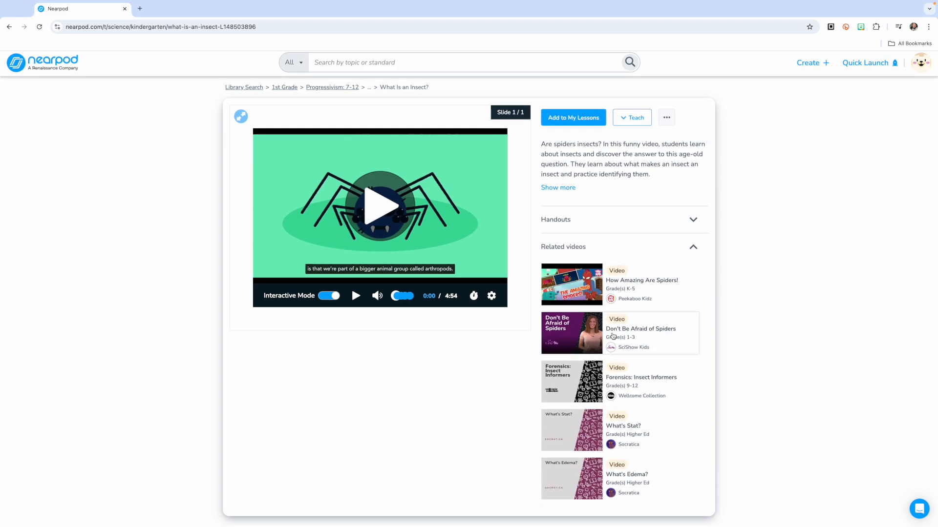
{"action": "left_click", "coordinate": [693, 223]}
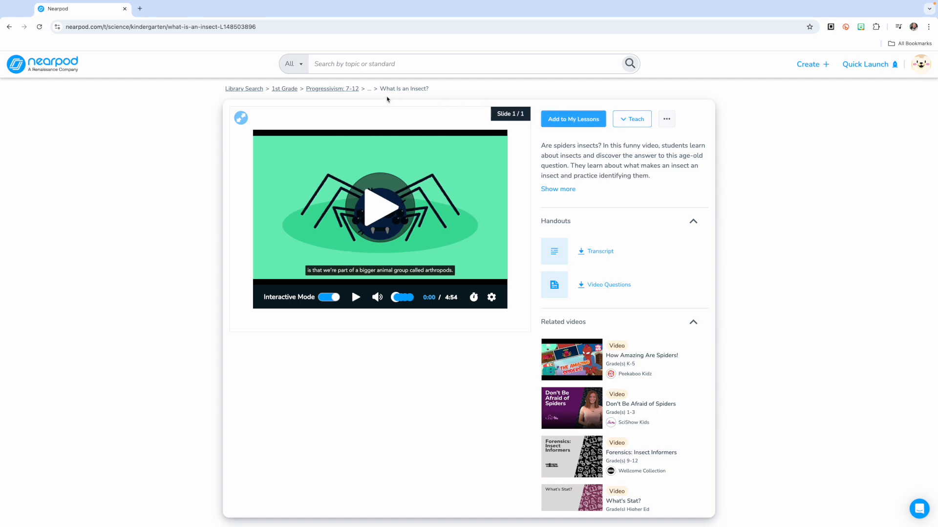
Step: Return to My Lessons and open the preview of the lesson "Balancing National Security and Civil Liberties"
{"action": "left_click", "coordinate": [329, 91]}
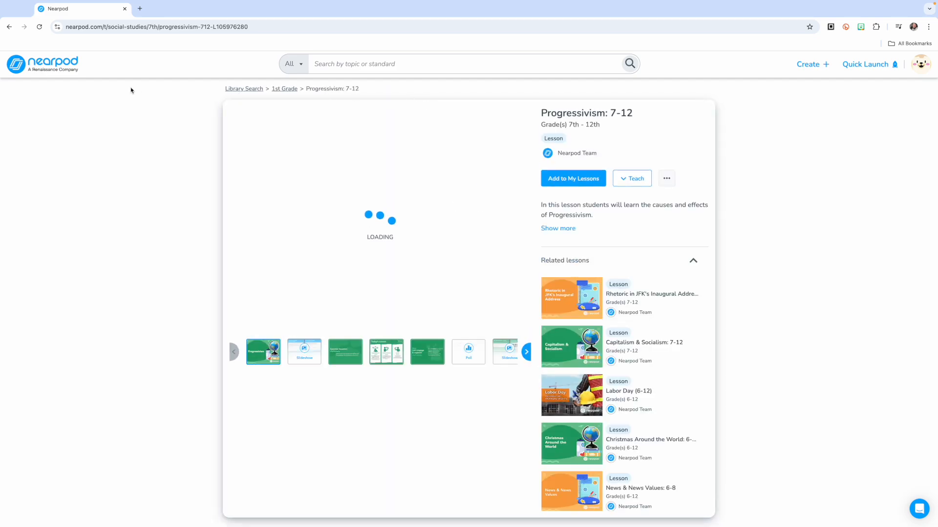
{"action": "left_click", "coordinate": [33, 63]}
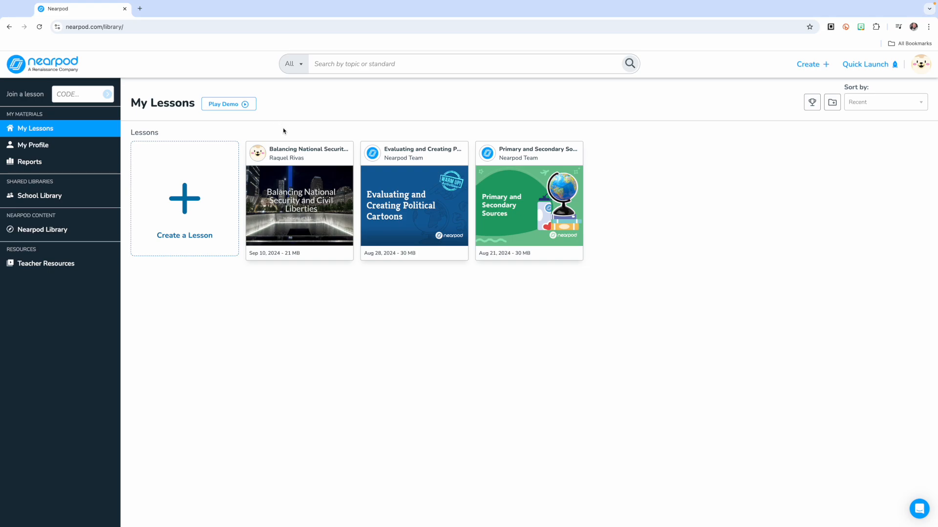
{"action": "mouse_move", "coordinate": [293, 152]}
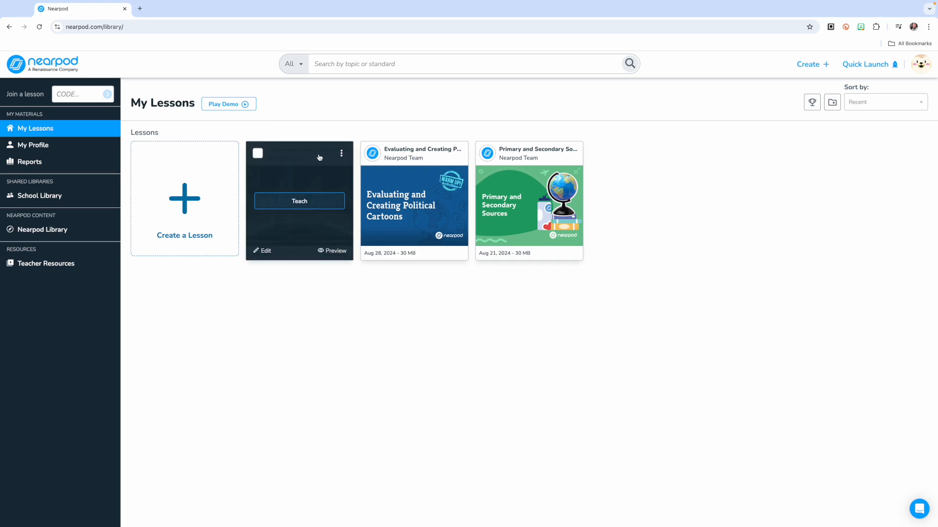
{"action": "left_click", "coordinate": [328, 251]}
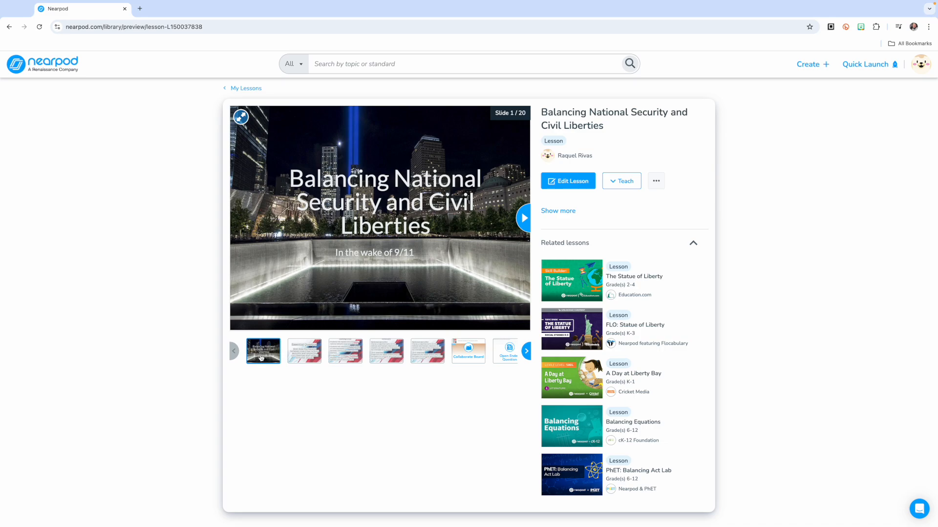
Step: Page through the lesson's preview slides from the Essential Question, Learning Goals and Vocabulary to the Collaborate Board activity
{"action": "left_click", "coordinate": [316, 358]}
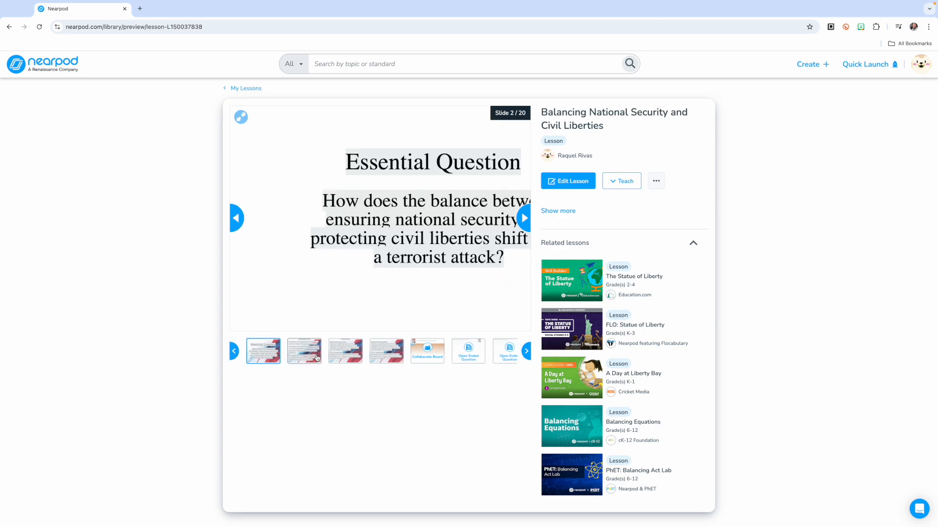
{"action": "left_click", "coordinate": [310, 354]}
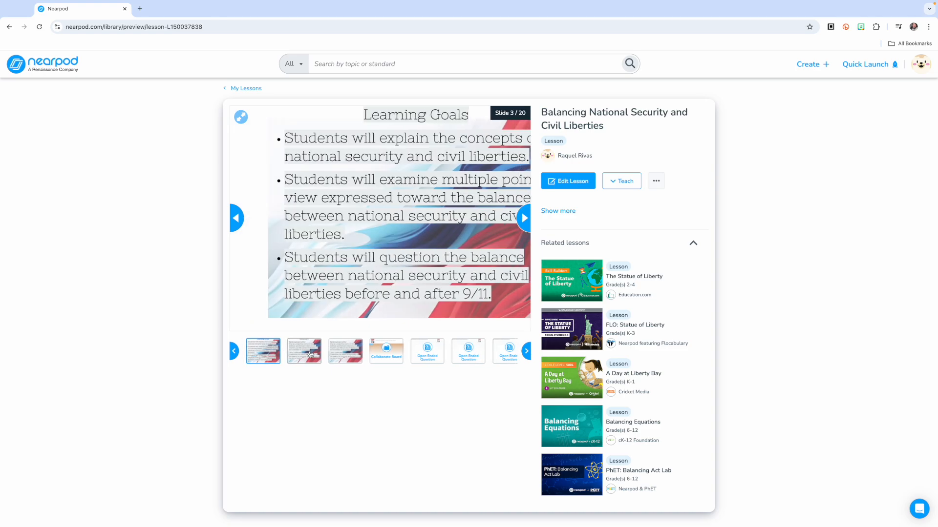
{"action": "left_click", "coordinate": [311, 355]}
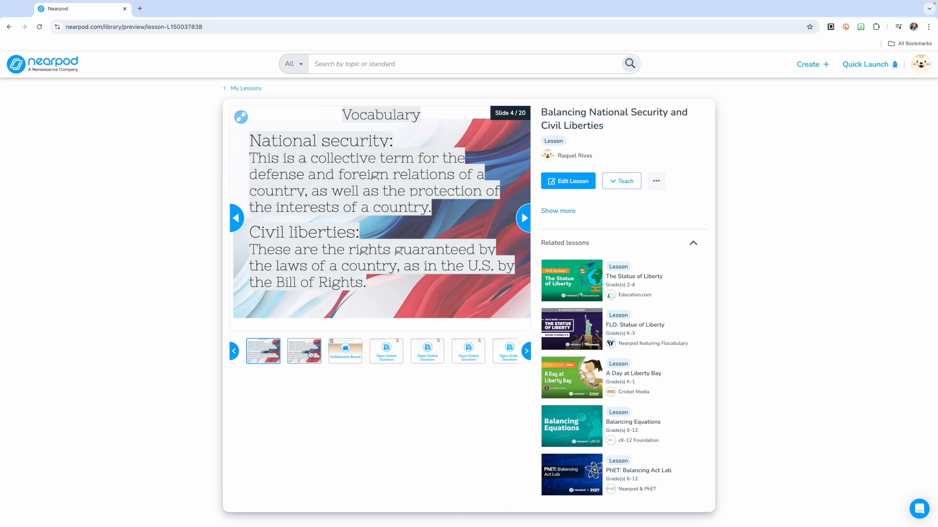
{"action": "left_click", "coordinate": [331, 358]}
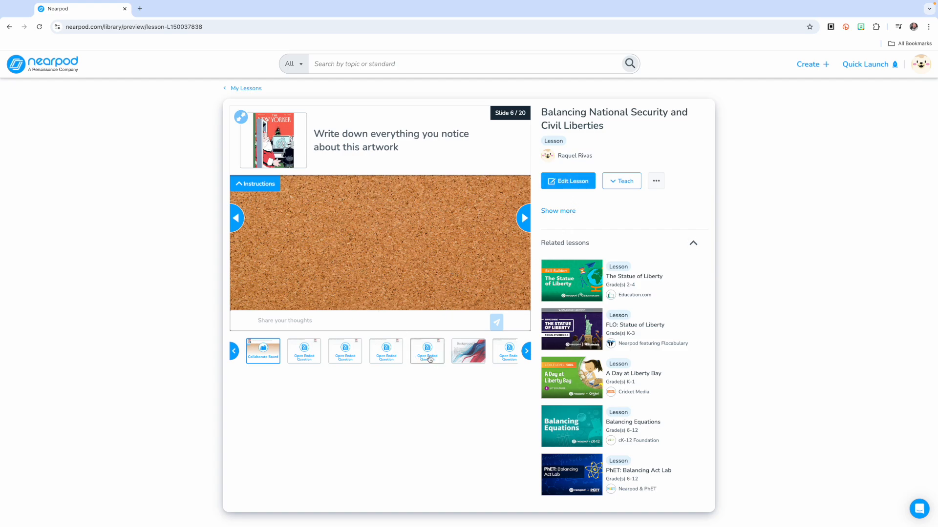
Step: Preview the lesson's Open-Ended Question on the magazine cover, the Draw It spectrum activity and the Poll
{"action": "left_click", "coordinate": [304, 362]}
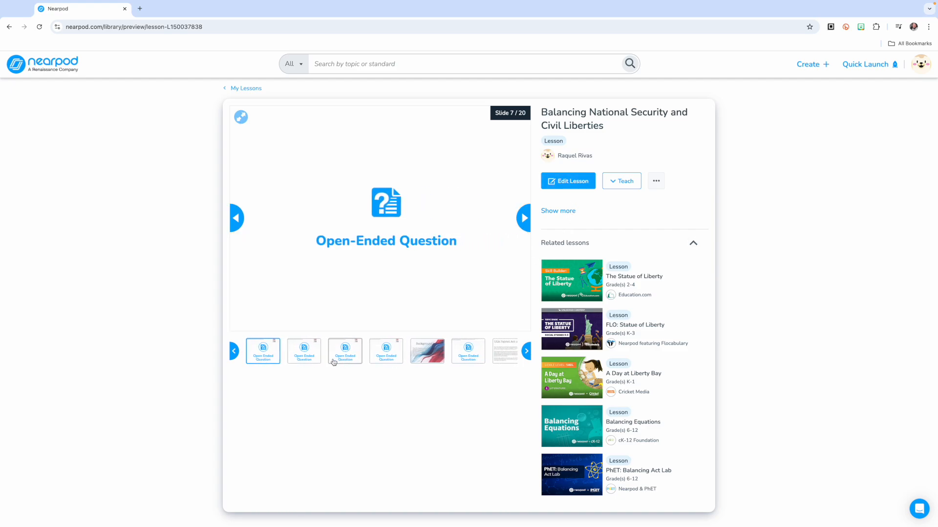
{"action": "left_click", "coordinate": [527, 357]}
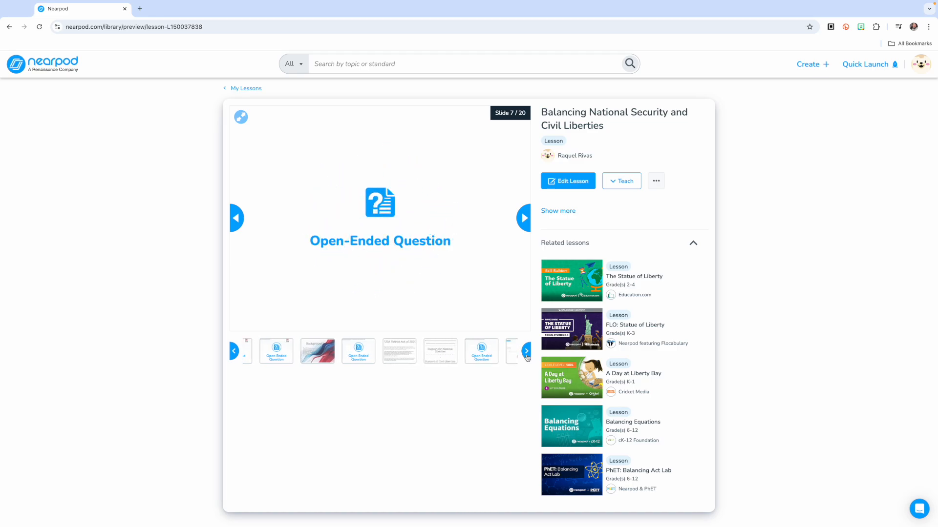
{"action": "left_click", "coordinate": [527, 358]}
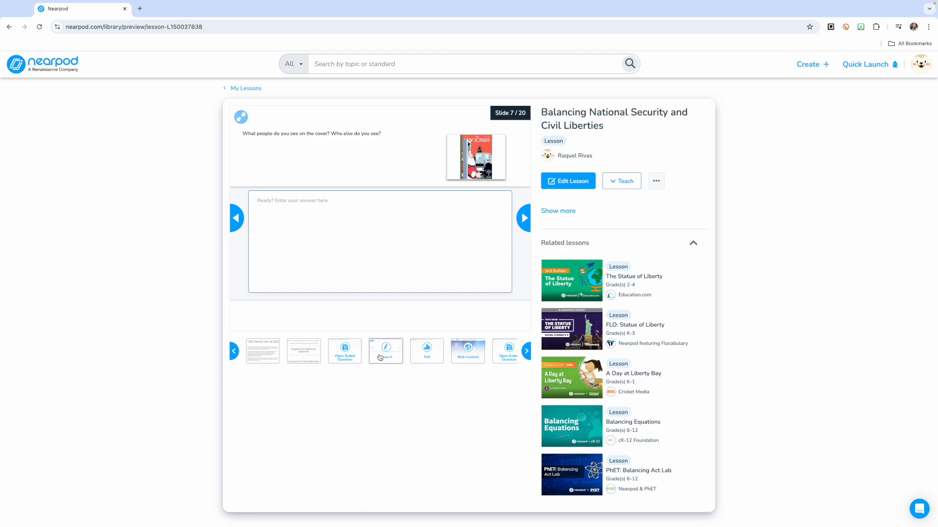
{"action": "left_click", "coordinate": [384, 357]}
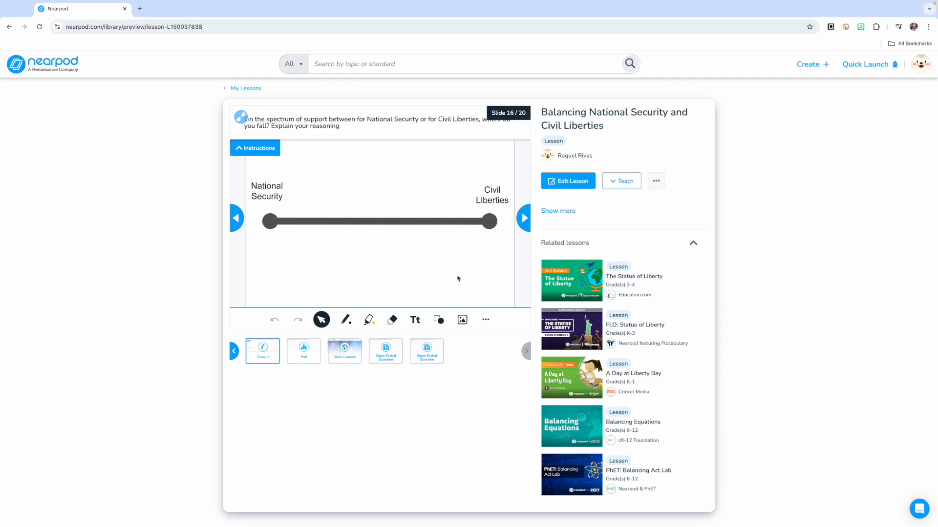
{"action": "left_click", "coordinate": [312, 352]}
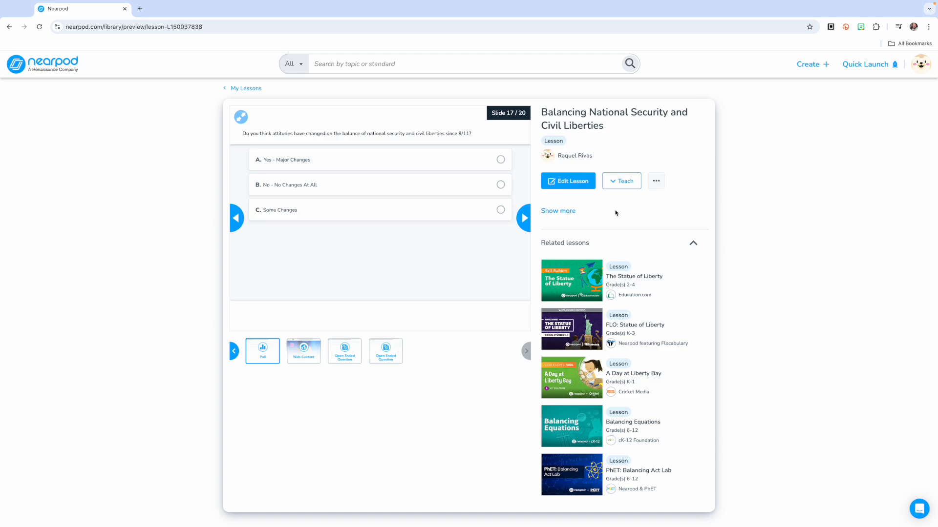
Step: Return to My Lessons, create a new lesson from scratch and add a quick slide to it
{"action": "left_click", "coordinate": [247, 88]}
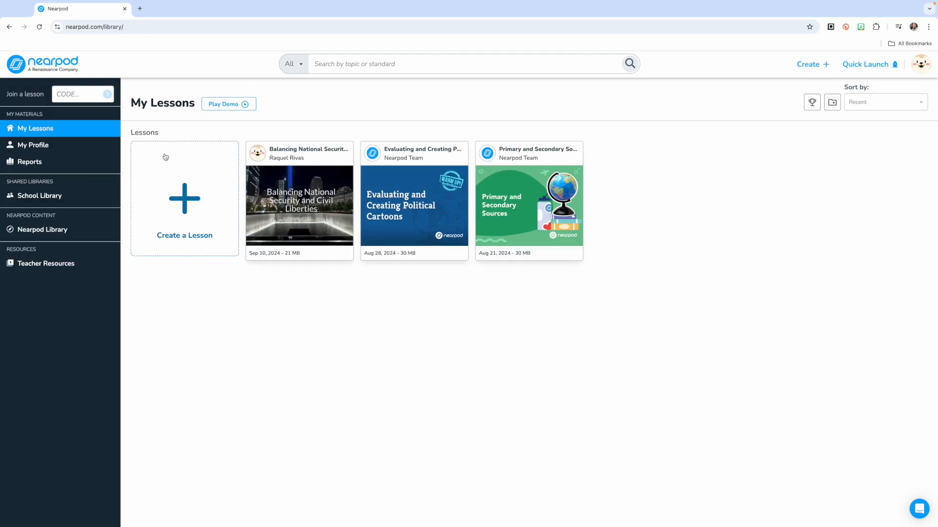
{"action": "left_click", "coordinate": [183, 204]}
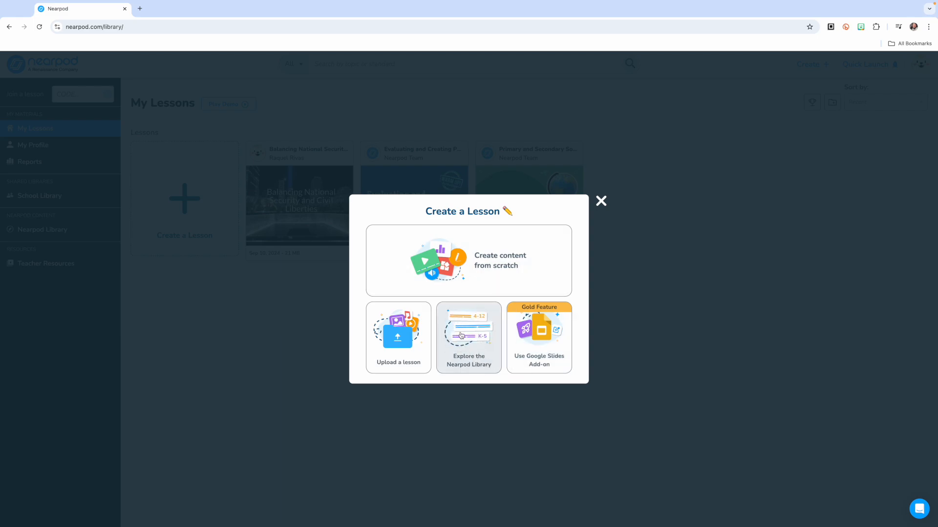
{"action": "left_click", "coordinate": [503, 262]}
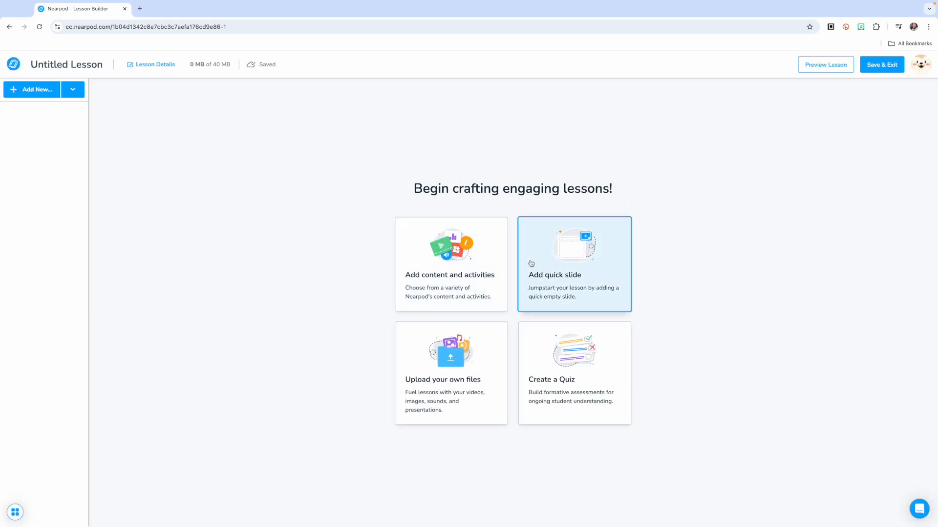
{"action": "left_click", "coordinate": [584, 274]}
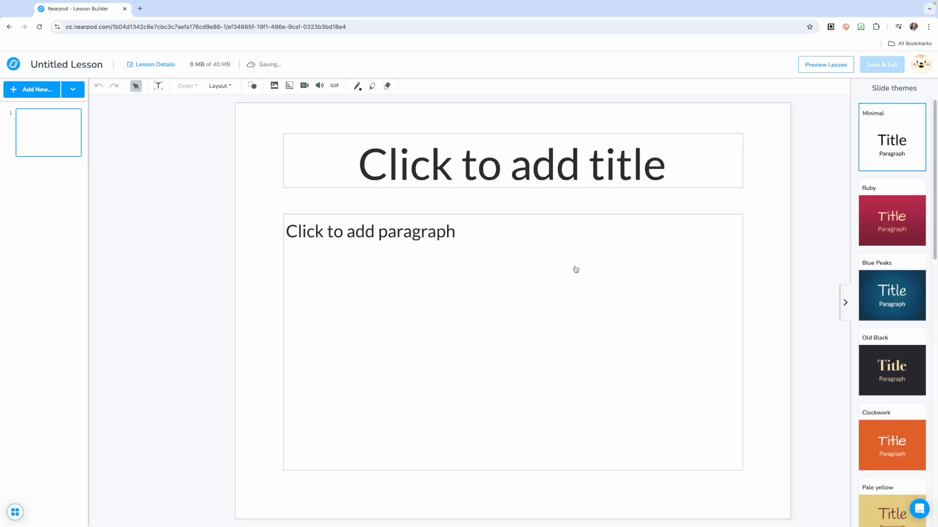
Step: Enter "Nearpod Tutorial" as the title of the first slide
{"action": "left_click", "coordinate": [510, 182]}
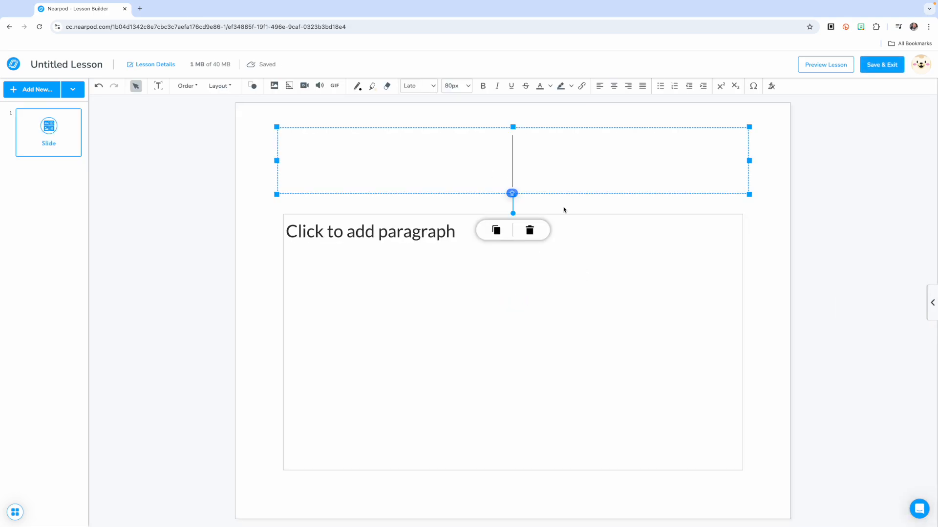
{"action": "type", "text": "PD"}
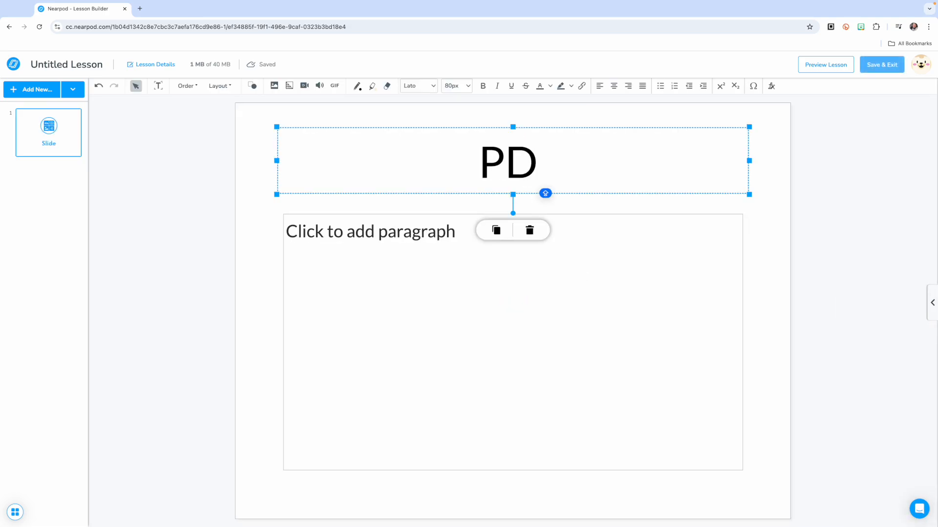
{"action": "key", "text": "BackSpace"}
{"action": "key", "text": "BackSpace"}
{"action": "type", "text": "N"}
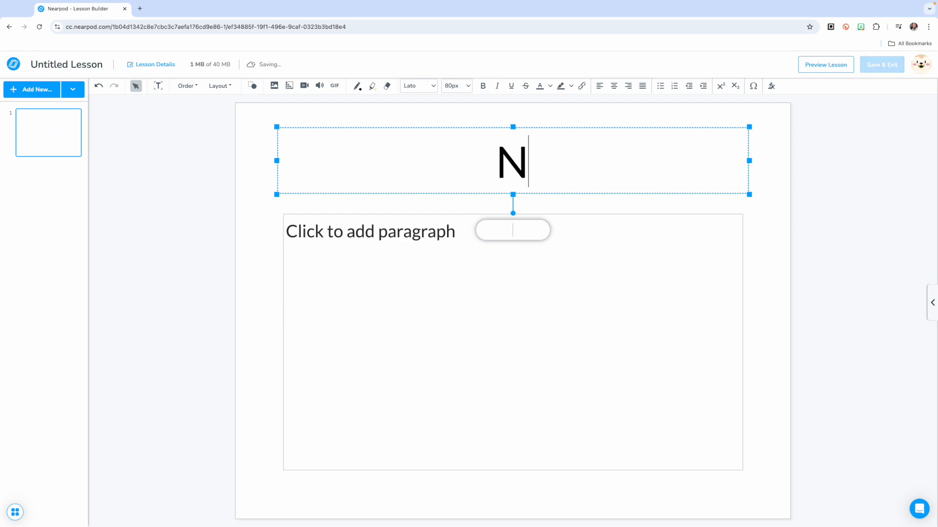
{"action": "type", "text": "earpod Tutorial"}
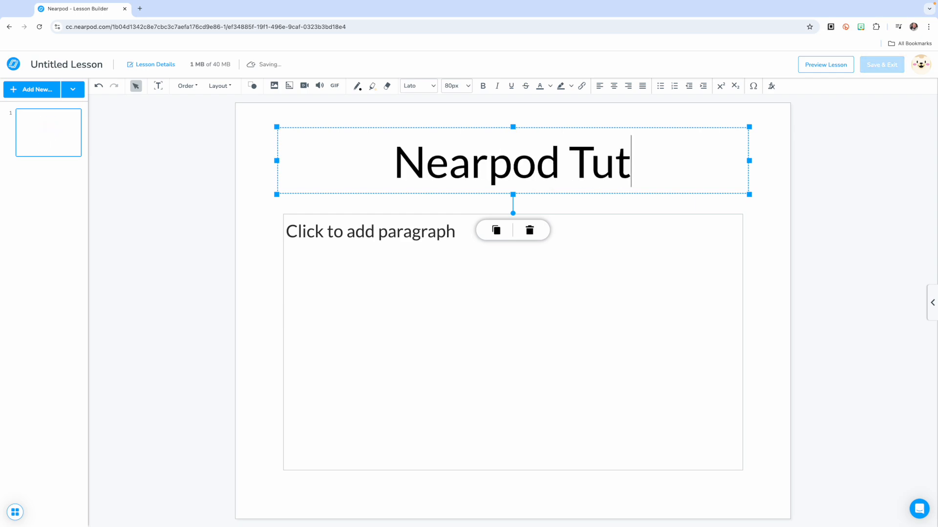
Step: Delete the empty paragraph placeholder and move the title down to the middle of the slide
{"action": "left_click", "coordinate": [453, 293]}
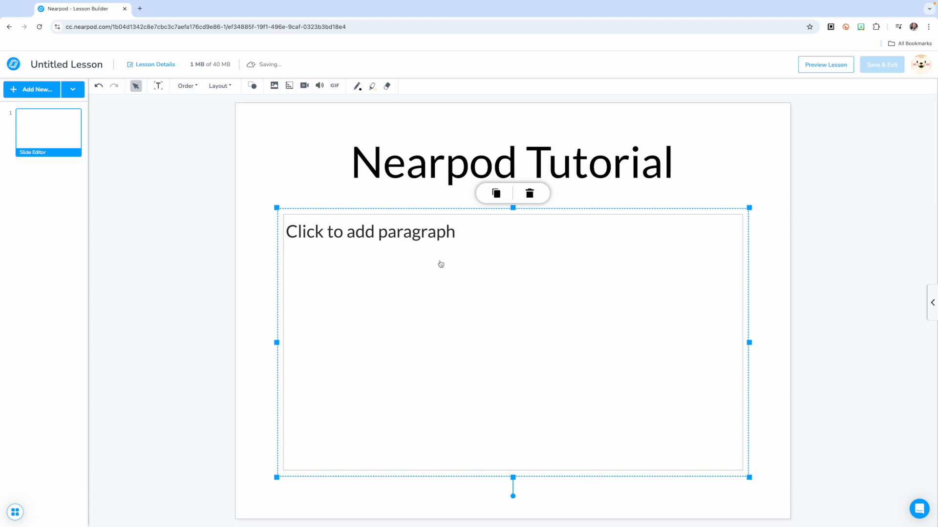
{"action": "left_click", "coordinate": [539, 197]}
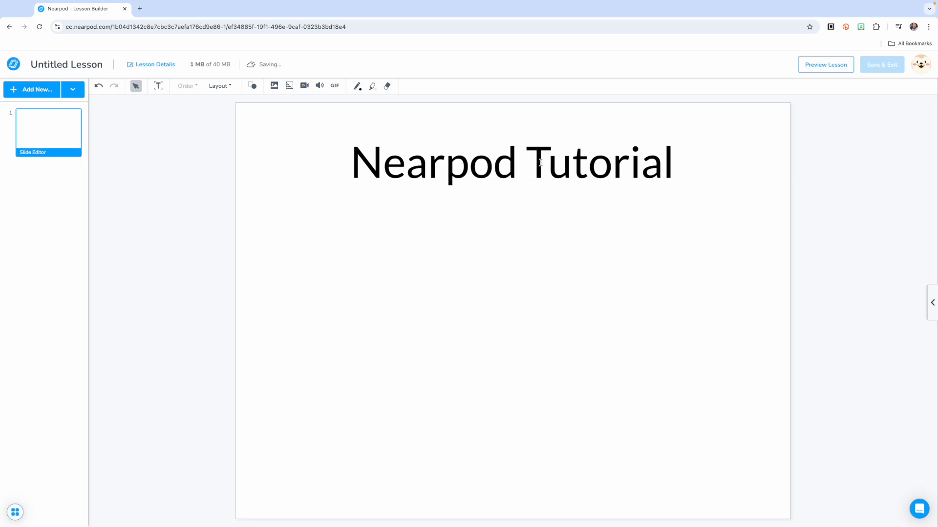
{"action": "left_click", "coordinate": [544, 136]}
{"action": "left_click_drag", "start_coordinate": [545, 127], "coordinate": [549, 277]}
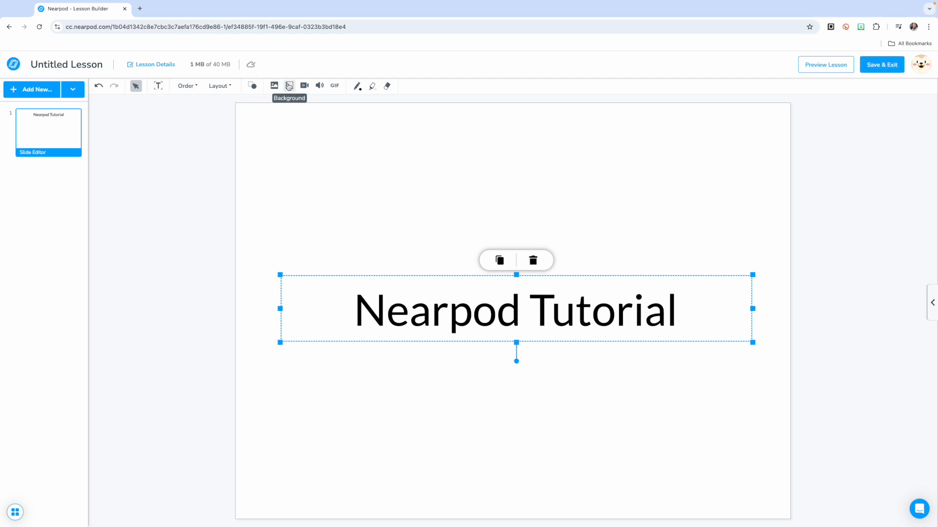
Step: Search for "Happy Dance" GIFs and insert the first result, the dancing woman, on the slide
{"action": "left_click", "coordinate": [336, 87]}
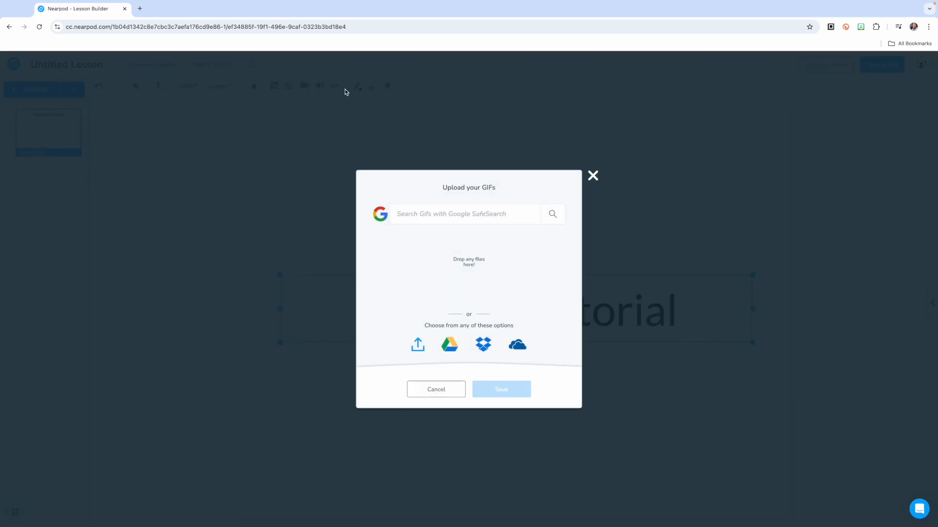
{"action": "left_click", "coordinate": [447, 219]}
{"action": "type", "text": "Happy Dance"}
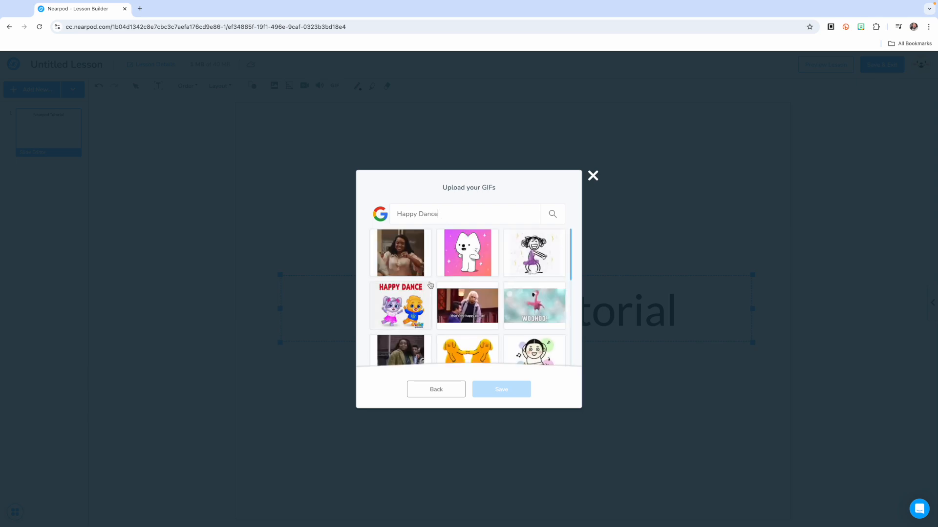
{"action": "left_click", "coordinate": [411, 265]}
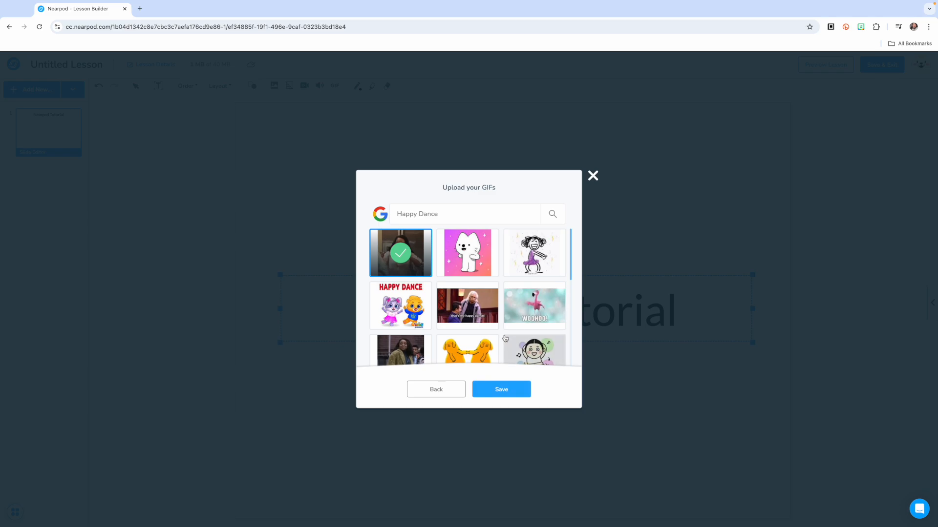
{"action": "scroll", "coordinate": [506, 340], "scroll_direction": "down", "scroll_amount": 3}
{"action": "scroll", "coordinate": [505, 341], "scroll_direction": "down", "scroll_amount": 2}
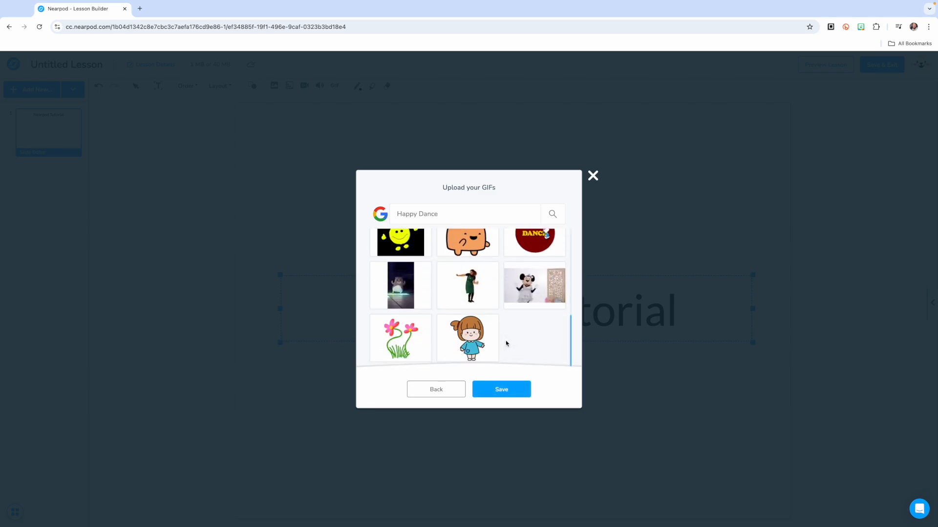
{"action": "scroll", "coordinate": [505, 341], "scroll_direction": "up", "scroll_amount": 5}
{"action": "left_click", "coordinate": [503, 389]}
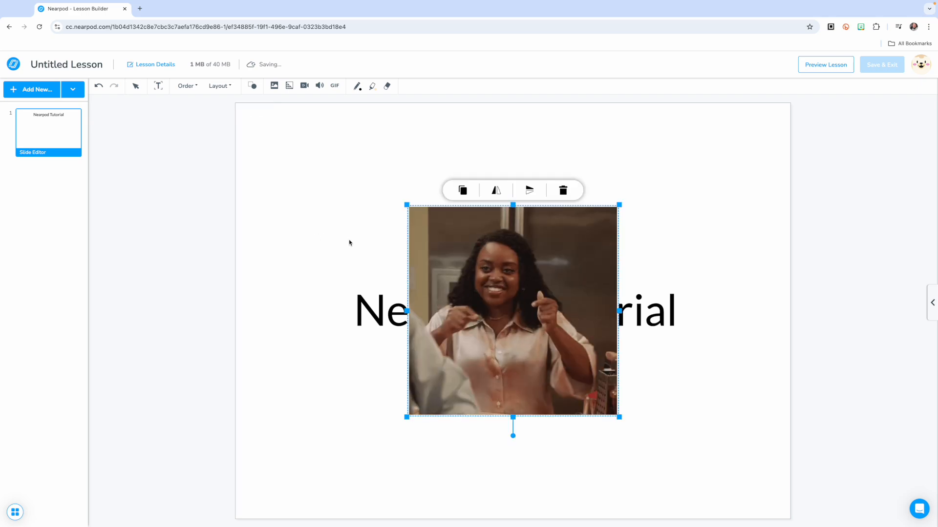
Step: Arrange the slide so the title sits directly above the dancing GIF without overlapping it
{"action": "left_click", "coordinate": [649, 309]}
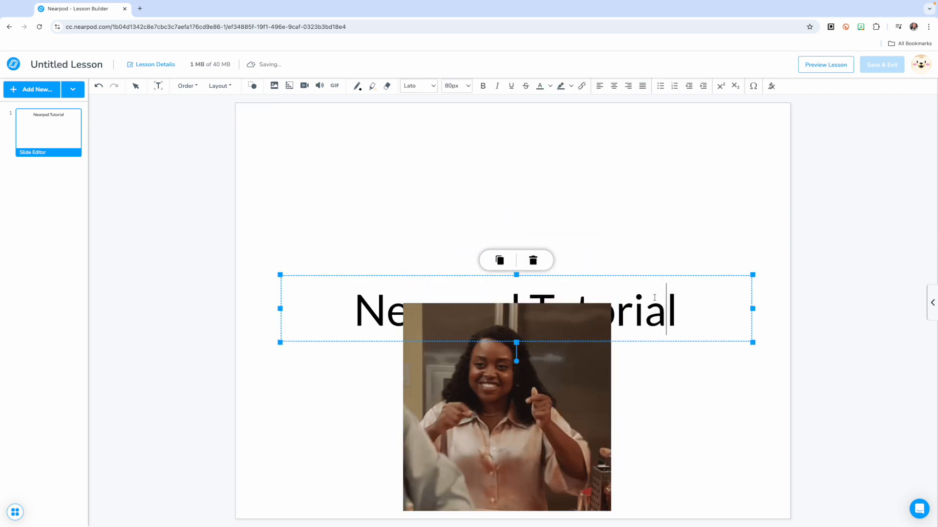
{"action": "left_click", "coordinate": [651, 277]}
{"action": "left_click_drag", "start_coordinate": [651, 277], "coordinate": [641, 225]}
{"action": "left_click_drag", "start_coordinate": [578, 362], "coordinate": [582, 348]}
{"action": "left_click", "coordinate": [657, 358]}
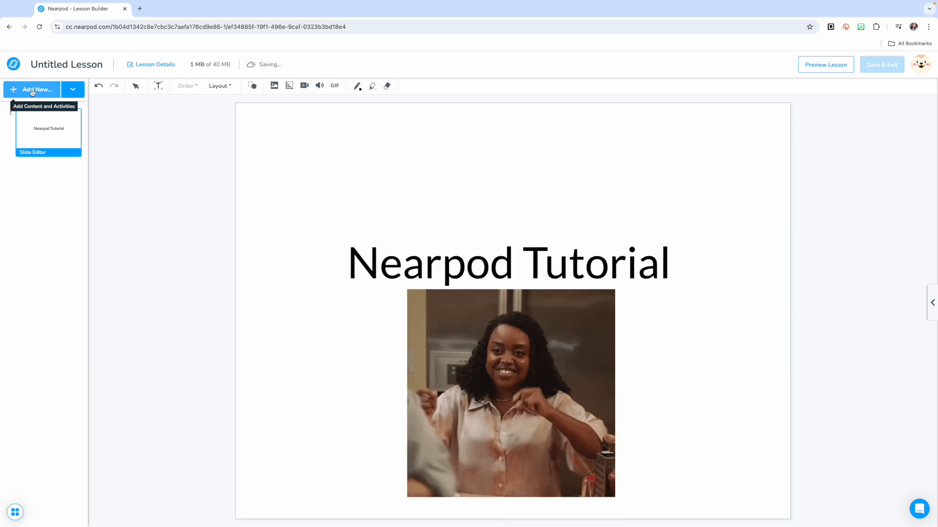
Step: Open the catalogue of content and activities for the lesson and view the Slideshow, Sway and PDF descriptions
{"action": "left_click", "coordinate": [74, 96]}
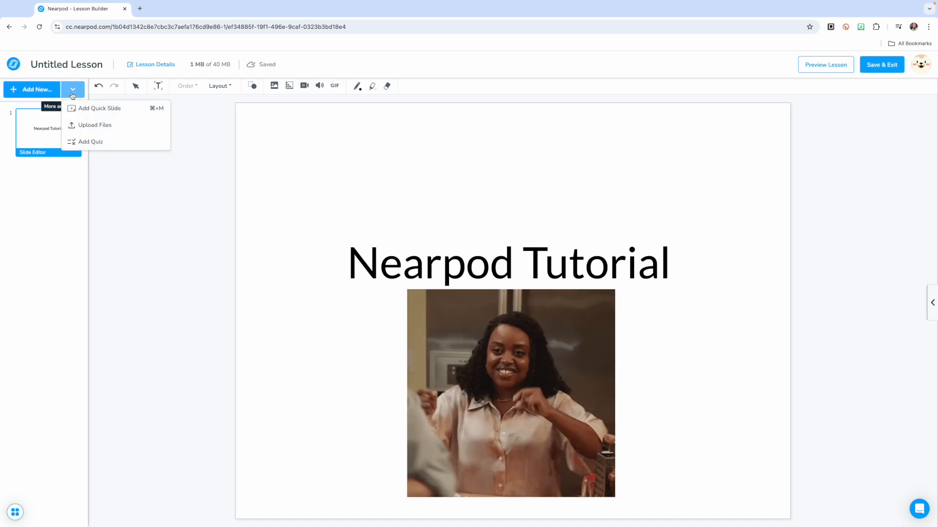
{"action": "left_click", "coordinate": [39, 93]}
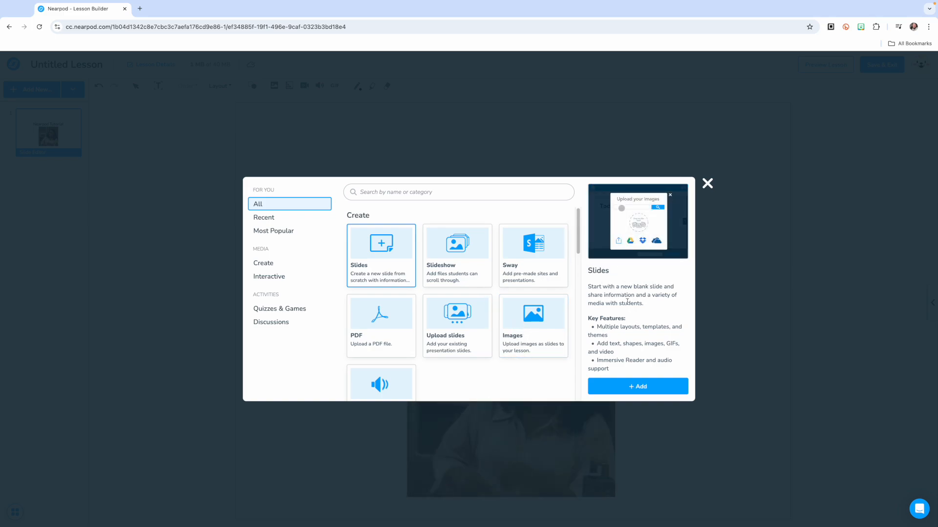
{"action": "left_click", "coordinate": [452, 256]}
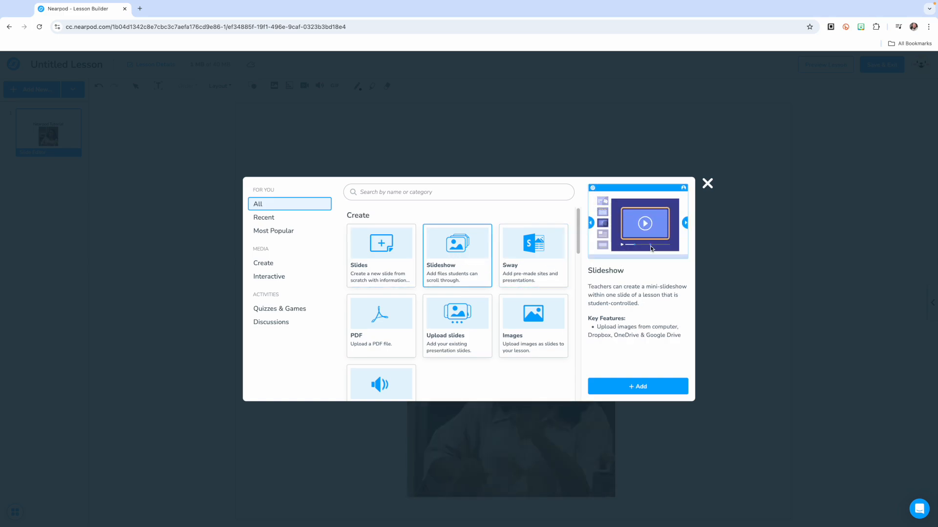
{"action": "left_click", "coordinate": [539, 265]}
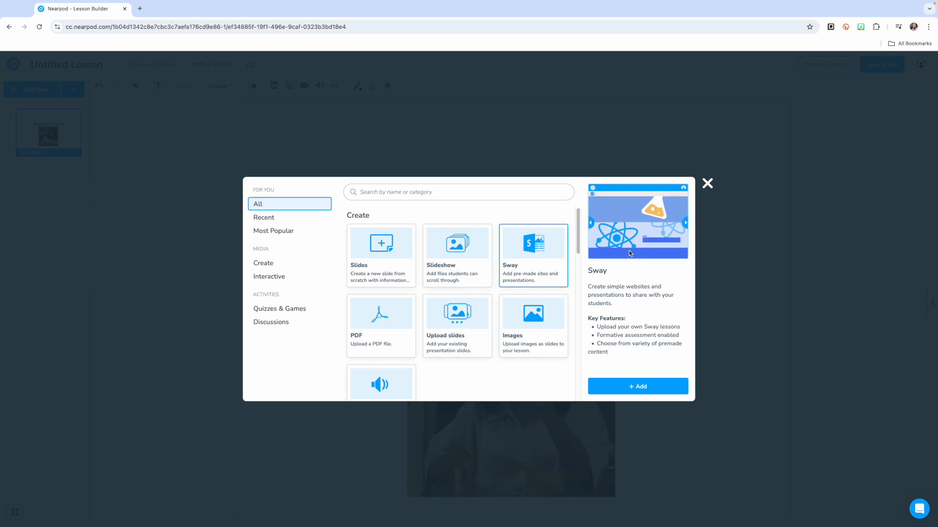
{"action": "left_click", "coordinate": [383, 319]}
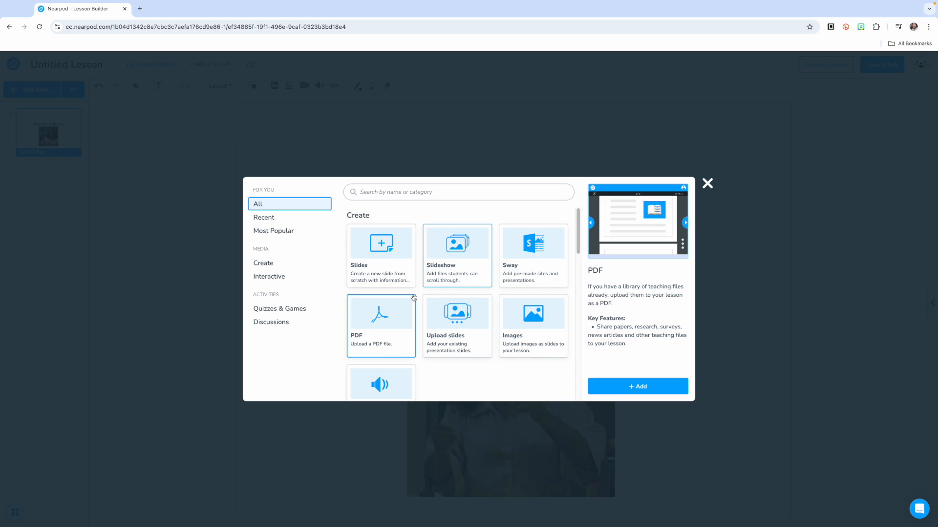
Step: Examine the remaining Create options and the Interactive content types, and view the VR Fieldtrip description
{"action": "scroll", "coordinate": [486, 336], "scroll_direction": "down", "scroll_amount": 1}
{"action": "scroll", "coordinate": [484, 337], "scroll_direction": "down", "scroll_amount": 1}
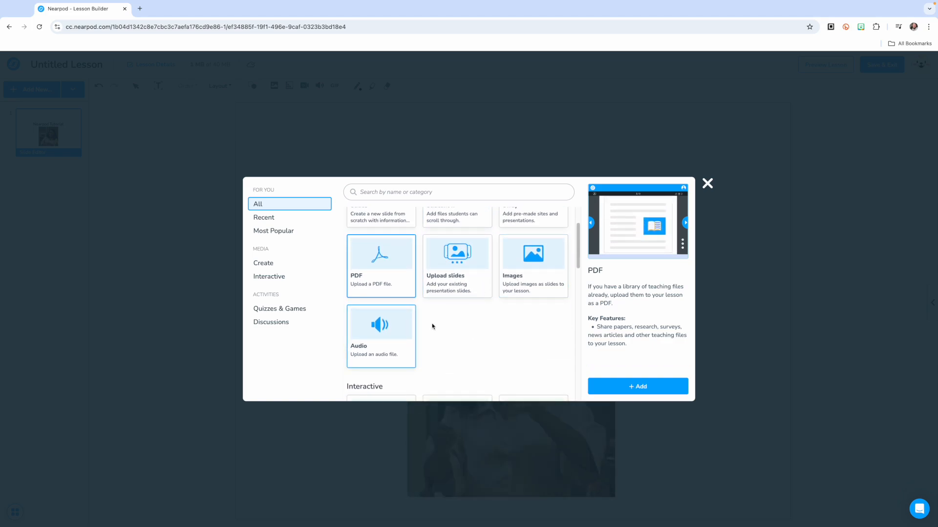
{"action": "scroll", "coordinate": [432, 327], "scroll_direction": "down", "scroll_amount": 3}
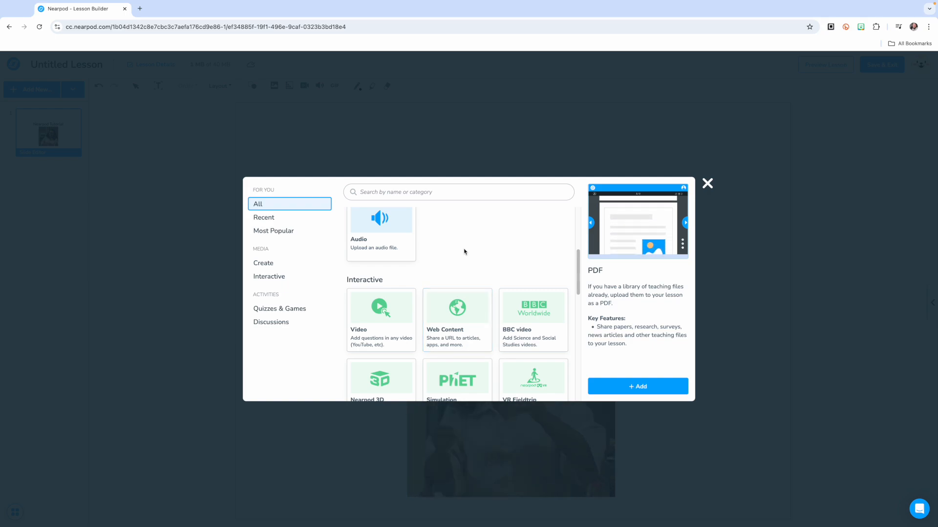
{"action": "scroll", "coordinate": [464, 251], "scroll_direction": "down", "scroll_amount": 1}
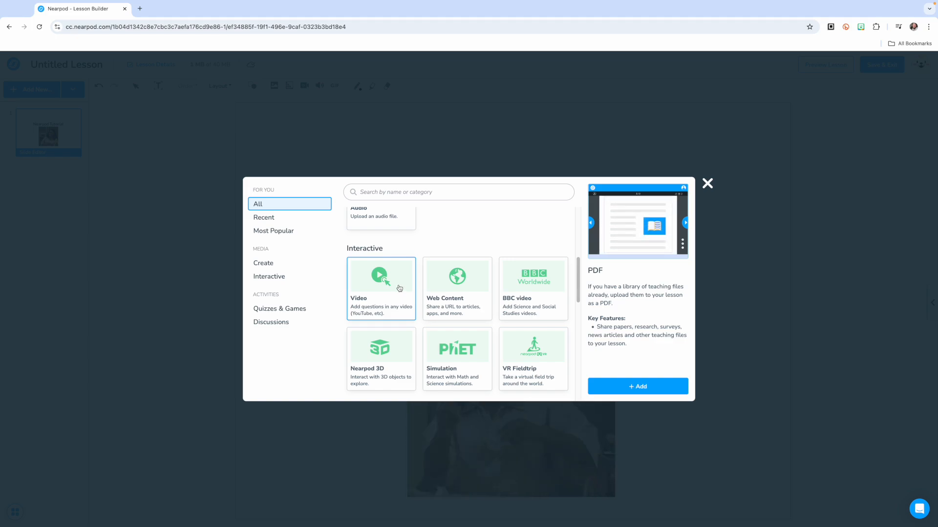
{"action": "scroll", "coordinate": [459, 290], "scroll_direction": "down", "scroll_amount": 1}
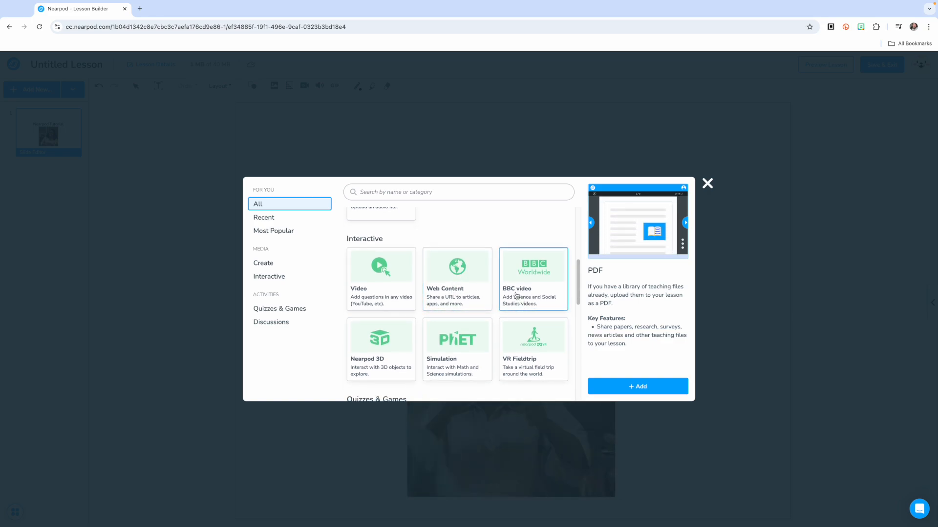
{"action": "scroll", "coordinate": [515, 293], "scroll_direction": "down", "scroll_amount": 1}
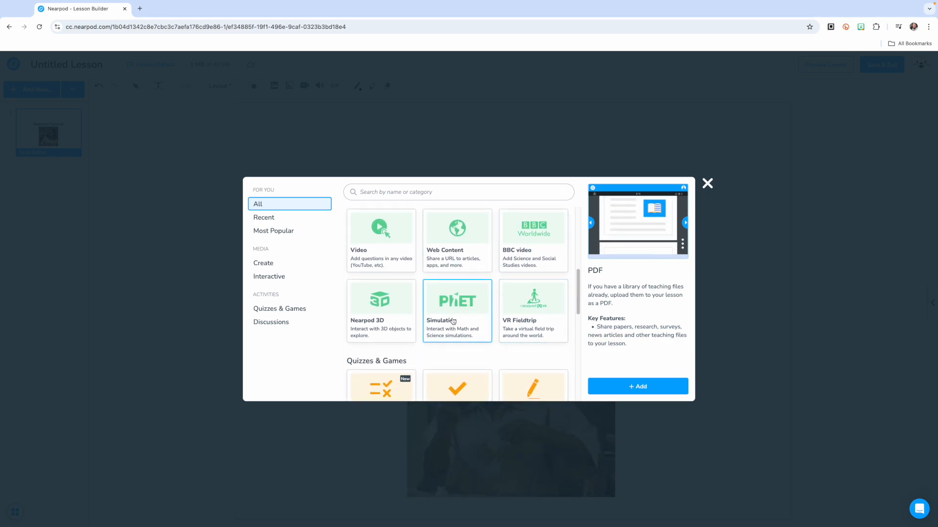
{"action": "scroll", "coordinate": [476, 316], "scroll_direction": "up", "scroll_amount": 1}
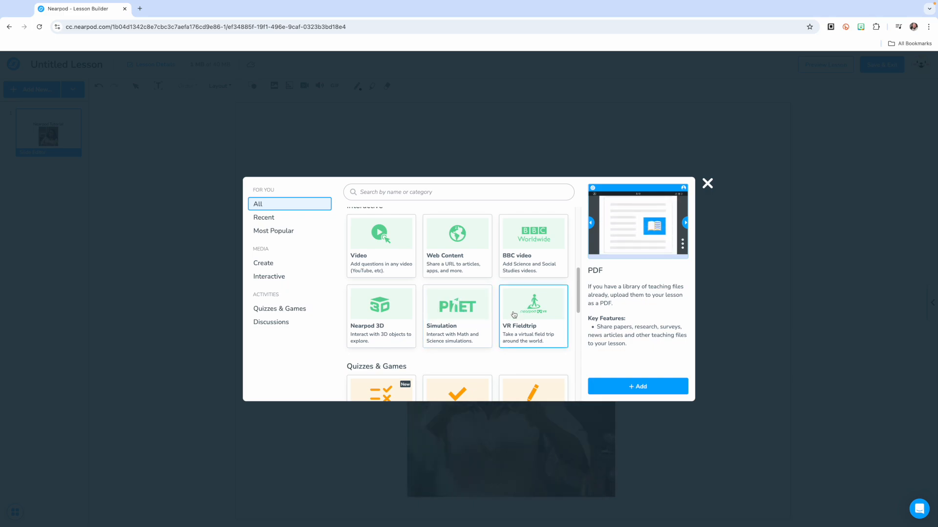
{"action": "left_click", "coordinate": [538, 301]}
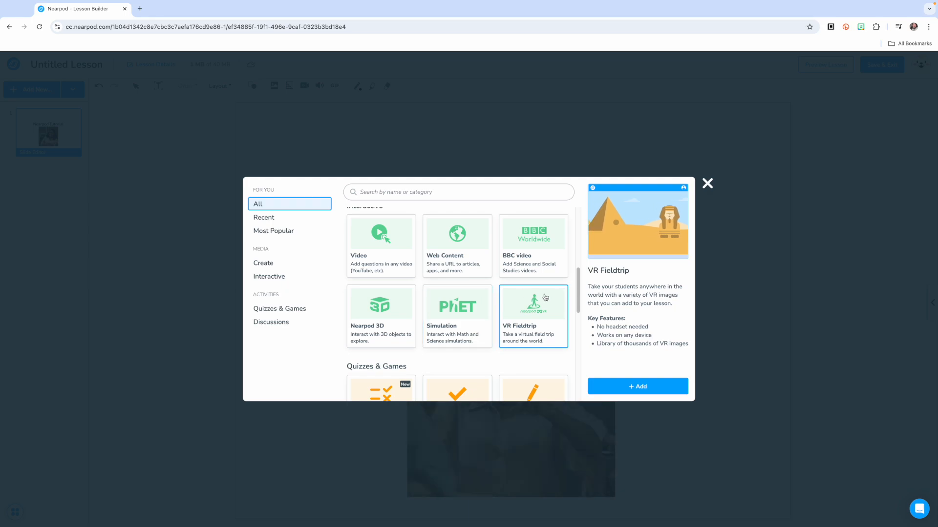
Step: Examine the Quizzes & Games activities and view the Quiz, Draw It, Memory Test and Time to Climb descriptions
{"action": "scroll", "coordinate": [506, 300], "scroll_direction": "down", "scroll_amount": 3}
{"action": "scroll", "coordinate": [506, 301], "scroll_direction": "down", "scroll_amount": 1}
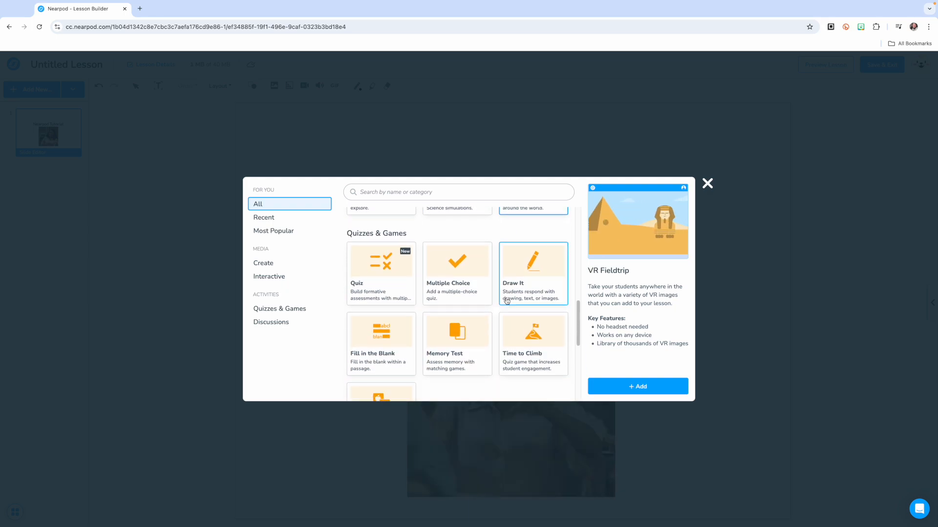
{"action": "left_click", "coordinate": [361, 277]}
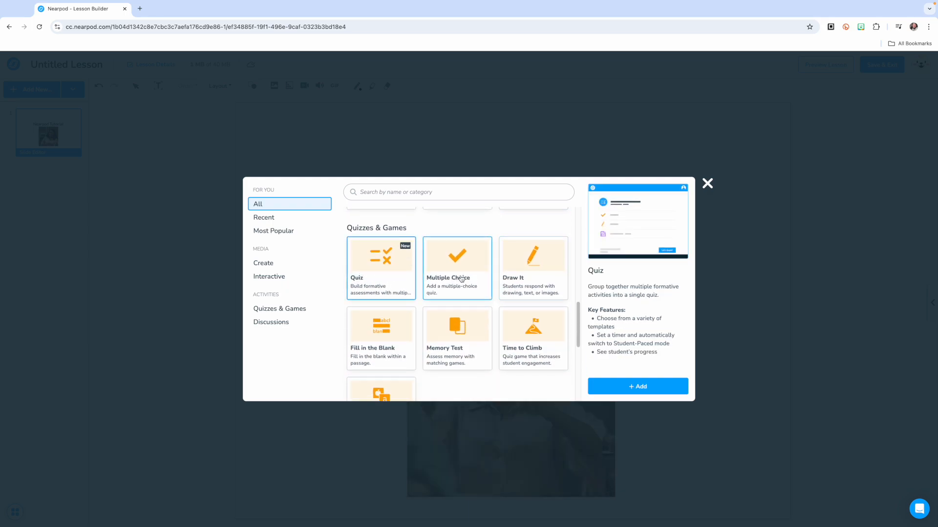
{"action": "scroll", "coordinate": [456, 285], "scroll_direction": "down", "scroll_amount": 1}
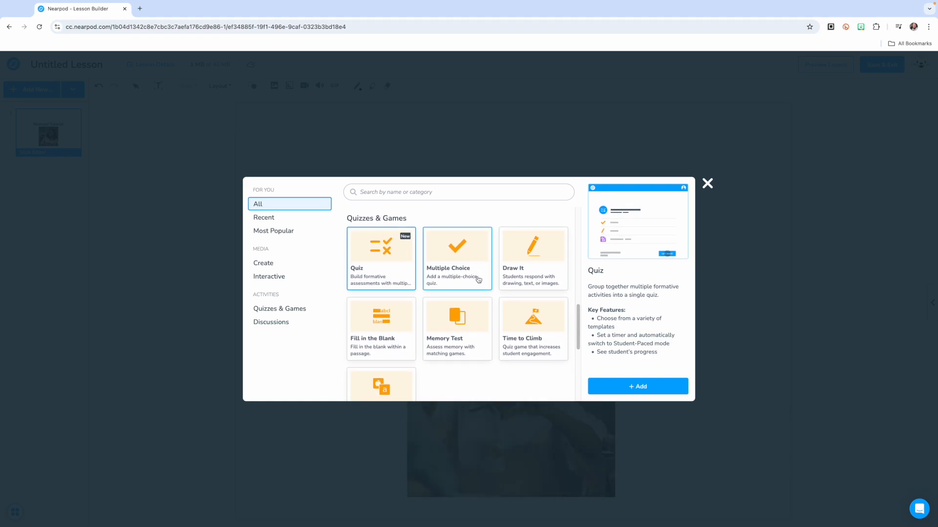
{"action": "scroll", "coordinate": [536, 269], "scroll_direction": "up", "scroll_amount": 1}
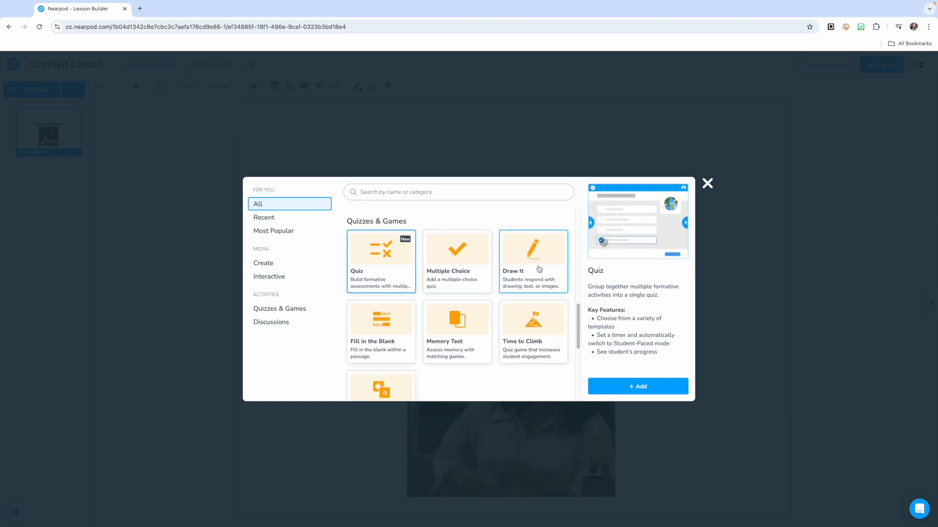
{"action": "left_click", "coordinate": [540, 271]}
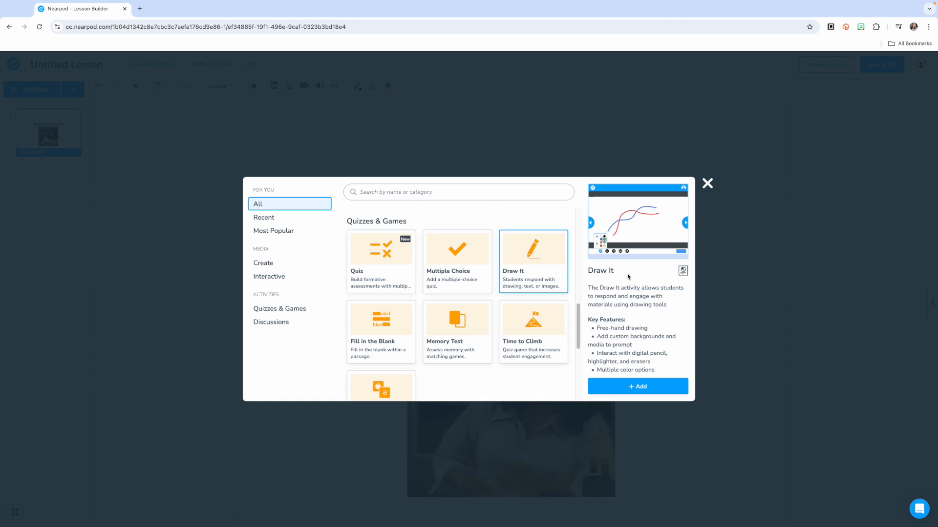
{"action": "scroll", "coordinate": [457, 320], "scroll_direction": "down", "scroll_amount": 1}
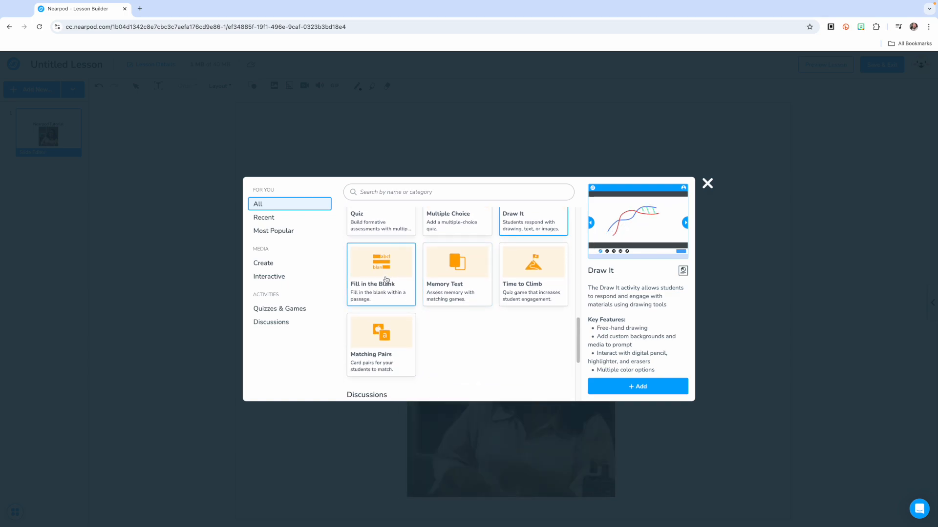
{"action": "left_click", "coordinate": [473, 286]}
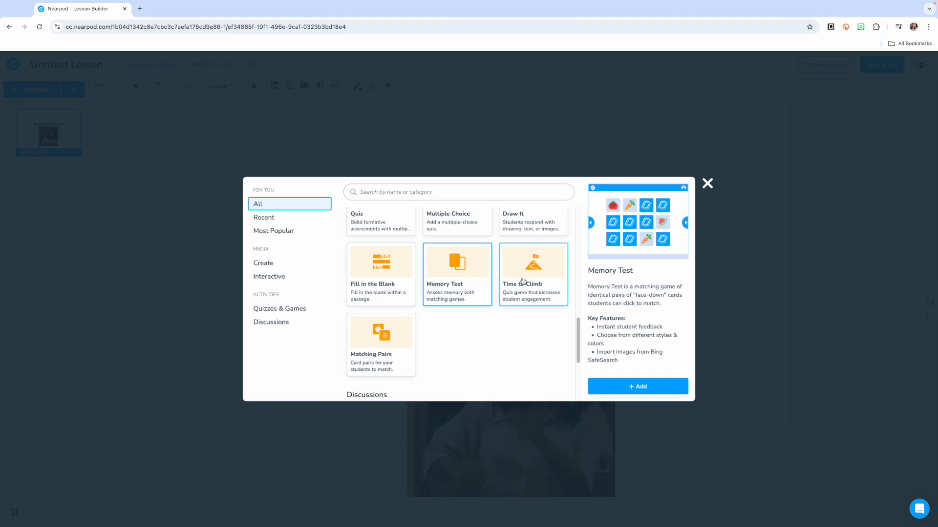
{"action": "left_click", "coordinate": [559, 279]}
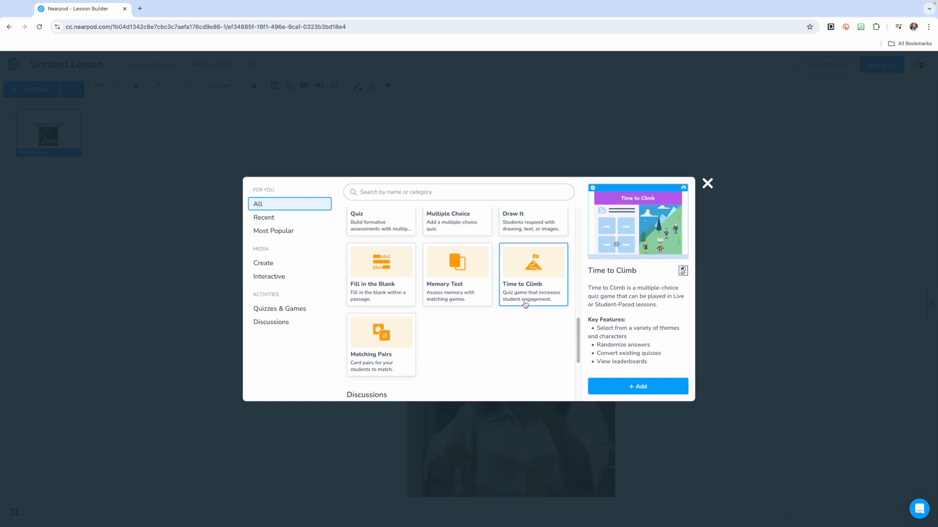
Step: View the descriptions of the Flip, Poll and Open-Ended Question discussion activities
{"action": "scroll", "coordinate": [525, 305], "scroll_direction": "down", "scroll_amount": 3}
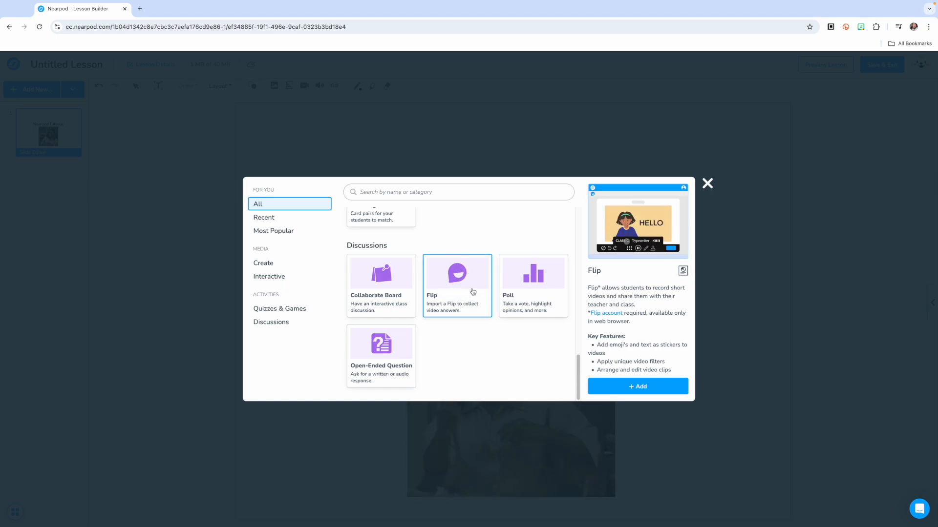
{"action": "left_click", "coordinate": [506, 301]}
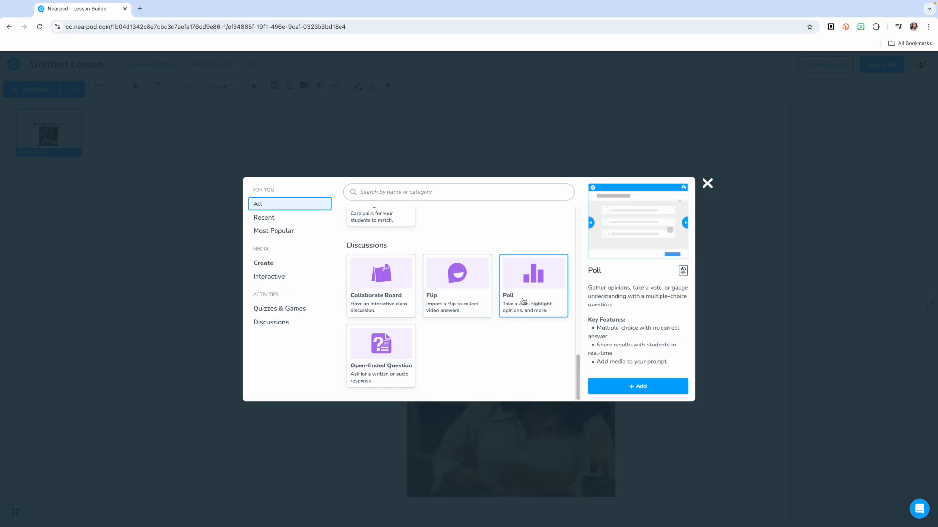
{"action": "left_click", "coordinate": [406, 341]}
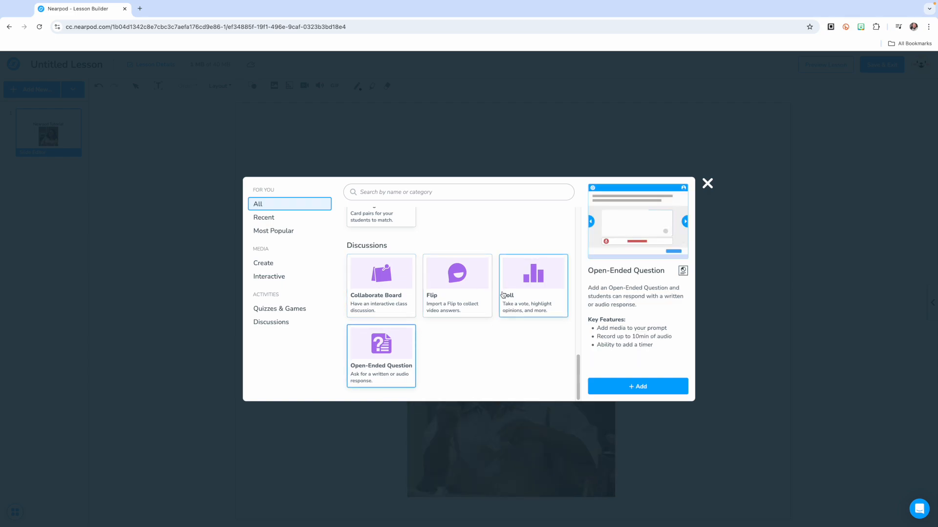
Step: Add a VR Fieldtrip to the lesson with "Great Wall of China, Juyongguan Pass 9" as its destination
{"action": "scroll", "coordinate": [504, 298], "scroll_direction": "up", "scroll_amount": 10}
{"action": "scroll", "coordinate": [503, 298], "scroll_direction": "down", "scroll_amount": 5}
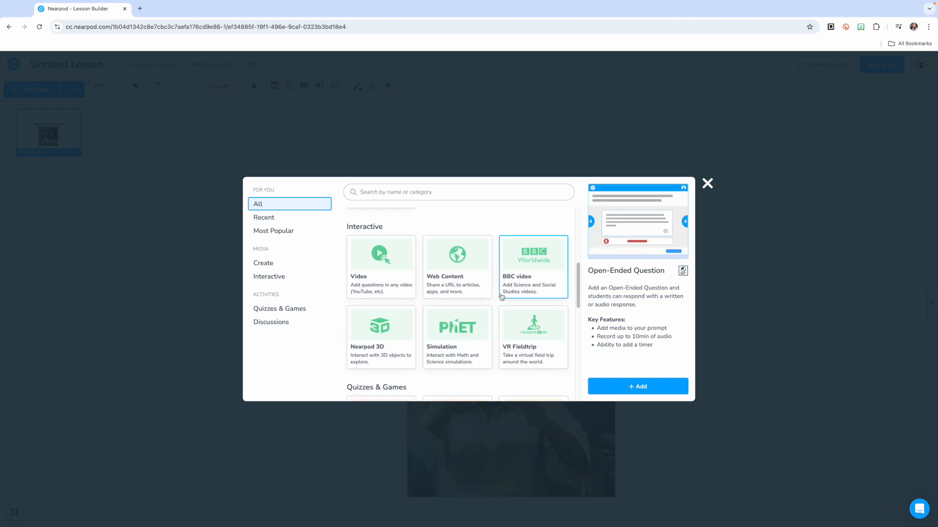
{"action": "left_click", "coordinate": [534, 282]}
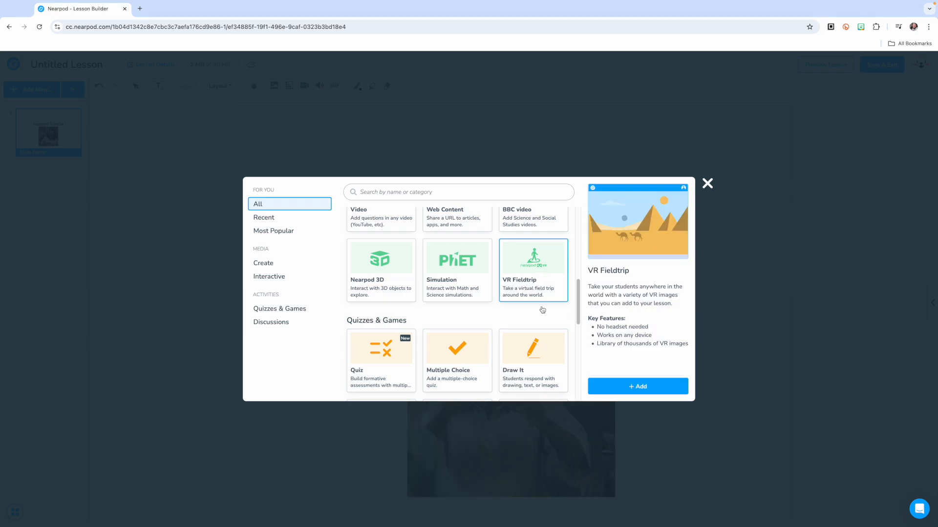
{"action": "left_click", "coordinate": [618, 386]}
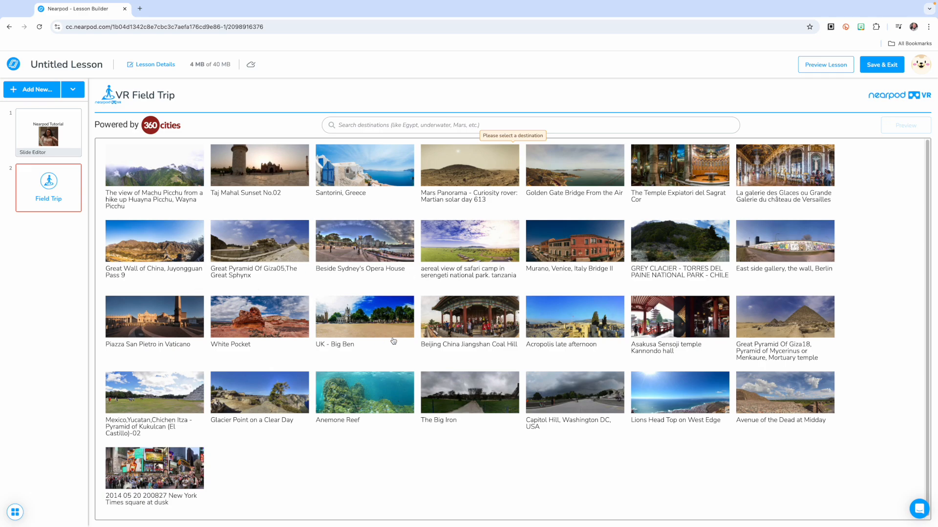
{"action": "scroll", "coordinate": [392, 340], "scroll_direction": "down", "scroll_amount": 1}
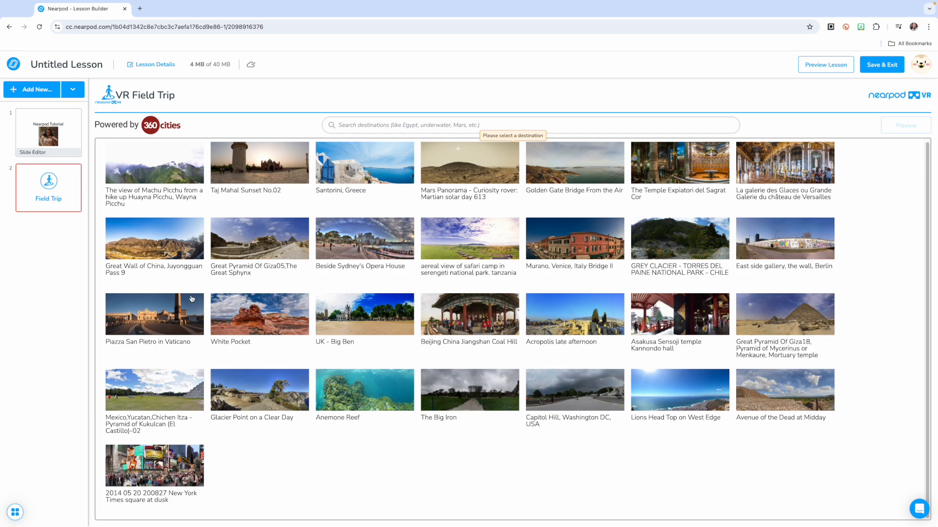
{"action": "left_click", "coordinate": [167, 252]}
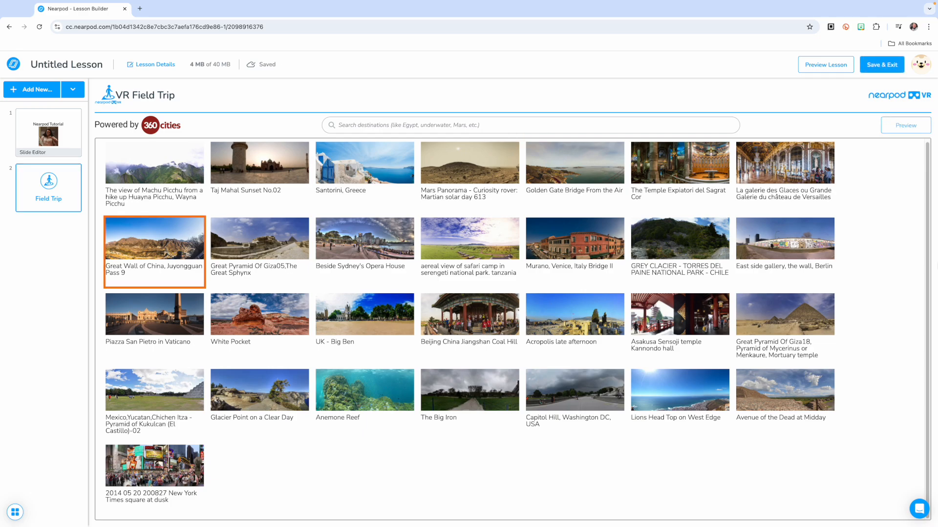
Step: Preview the Great Wall of China panorama, looking around from the stairs to the valley, and go back to the chosen destination
{"action": "left_click", "coordinate": [893, 126]}
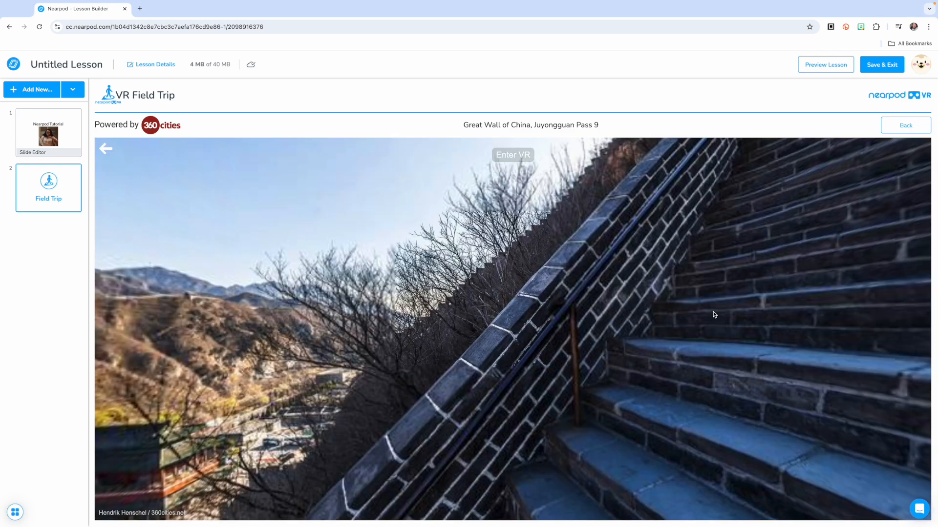
{"action": "left_click_drag", "start_coordinate": [714, 315], "coordinate": [126, 348]}
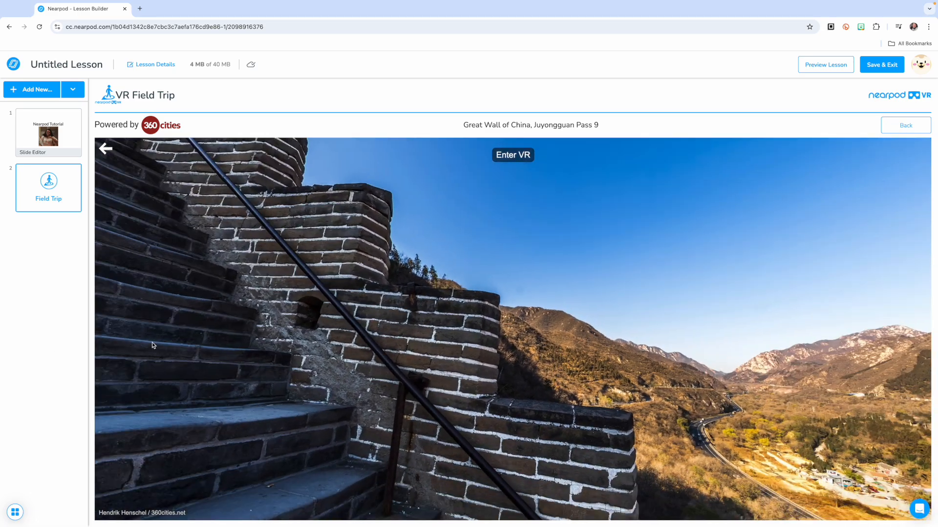
{"action": "left_click_drag", "start_coordinate": [720, 363], "coordinate": [383, 308]}
{"action": "left_click_drag", "start_coordinate": [687, 369], "coordinate": [272, 288]}
{"action": "left_click_drag", "start_coordinate": [722, 440], "coordinate": [655, 335]}
{"action": "left_click_drag", "start_coordinate": [654, 335], "coordinate": [899, 451]}
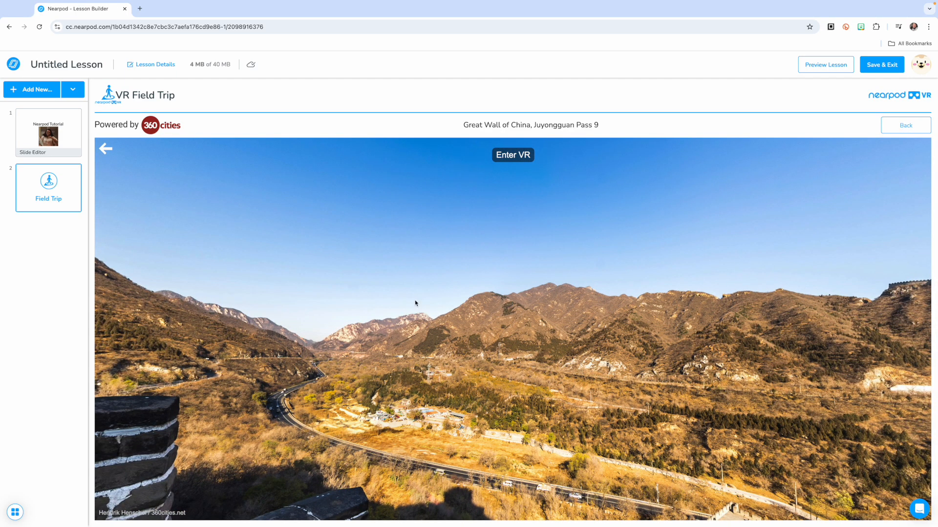
{"action": "left_click", "coordinate": [905, 127]}
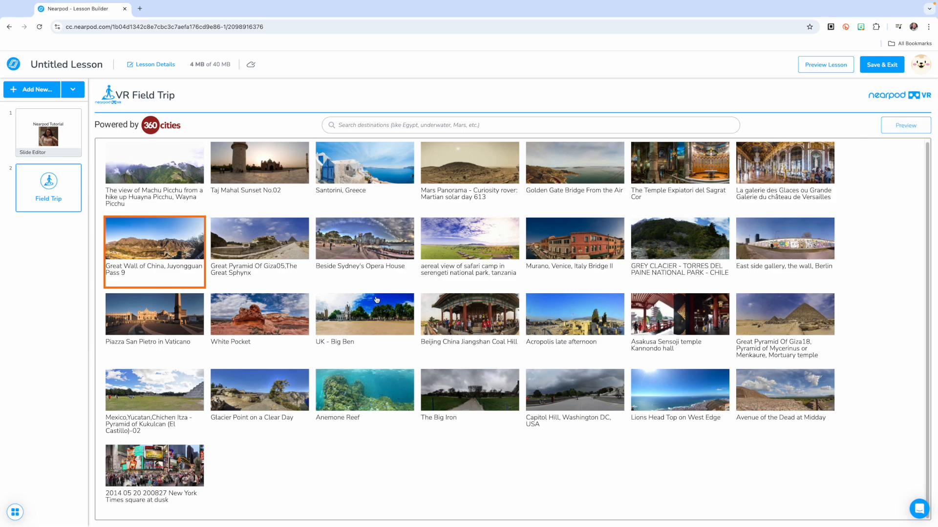
{"action": "left_click", "coordinate": [184, 280]}
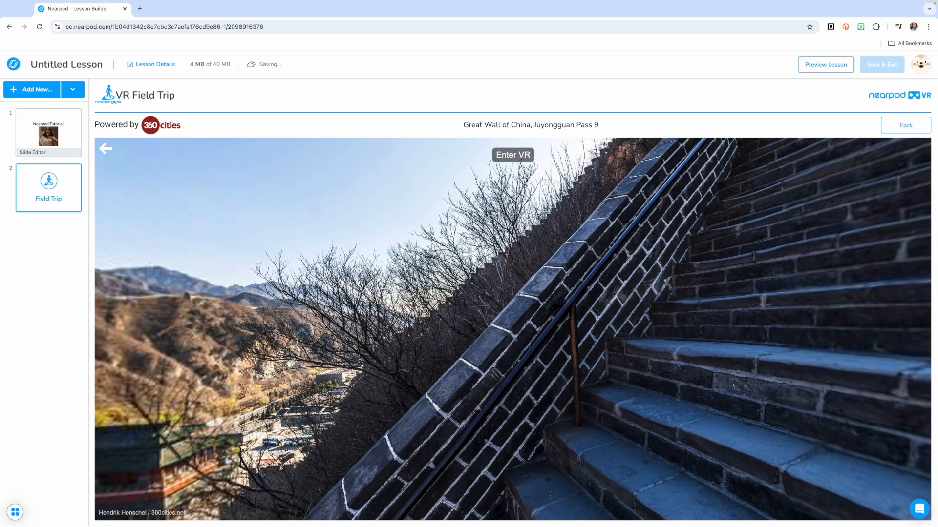
Step: Add a Fill in the Blank activity to the lesson after the field trip
{"action": "left_click", "coordinate": [41, 91]}
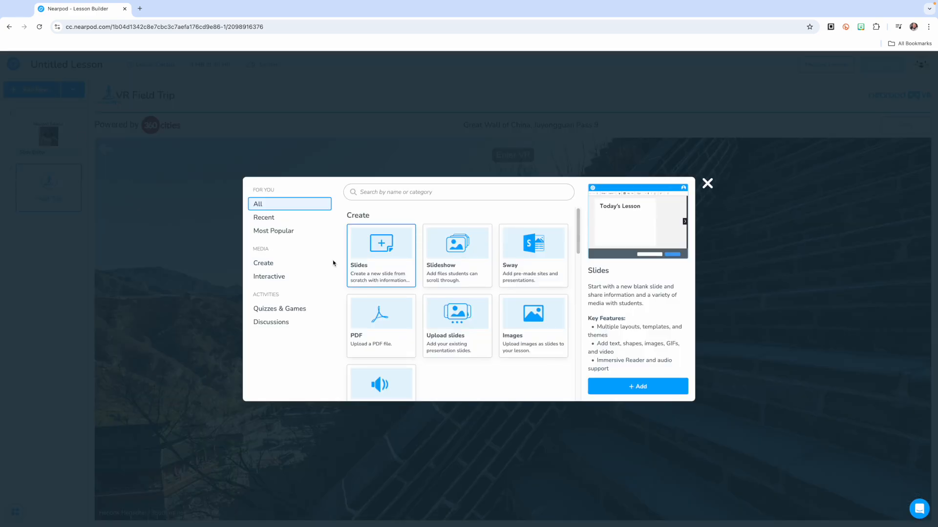
{"action": "scroll", "coordinate": [475, 327], "scroll_direction": "down", "scroll_amount": 8}
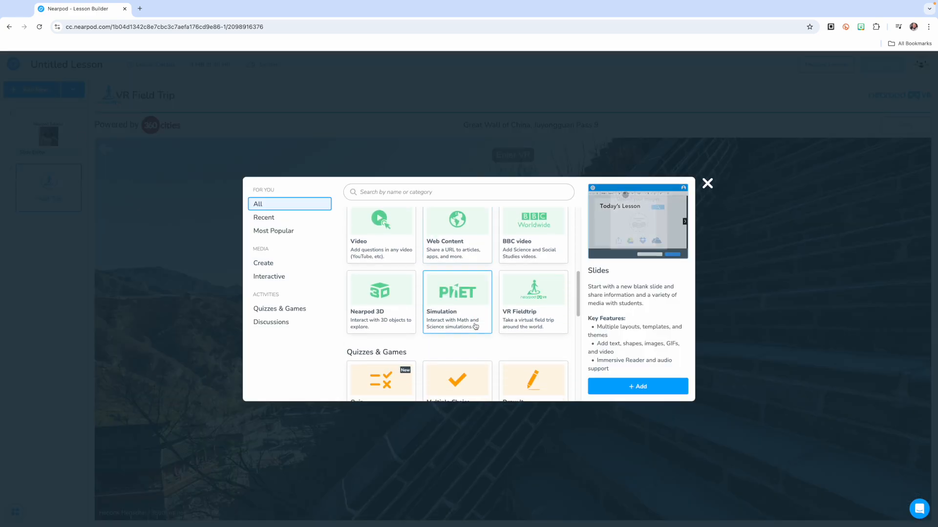
{"action": "scroll", "coordinate": [475, 326], "scroll_direction": "down", "scroll_amount": 5}
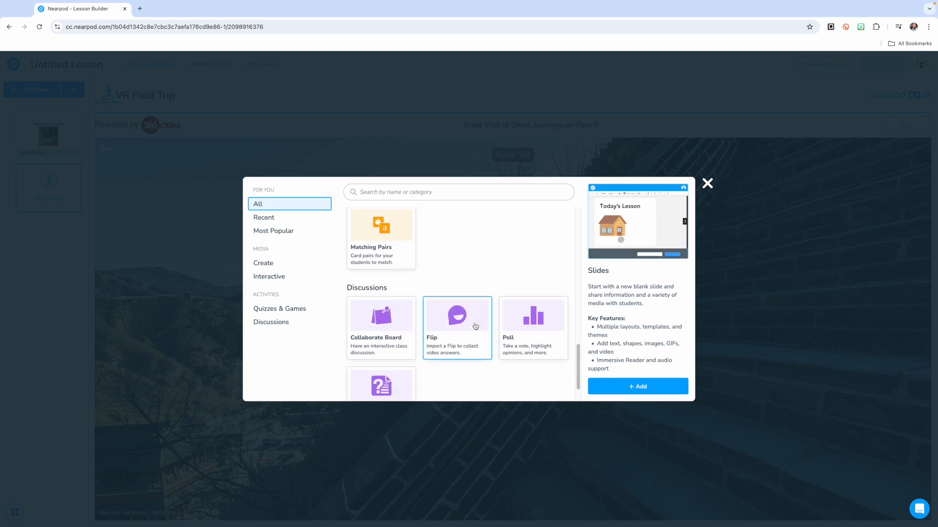
{"action": "scroll", "coordinate": [476, 326], "scroll_direction": "up", "scroll_amount": 3}
{"action": "left_click", "coordinate": [375, 266]}
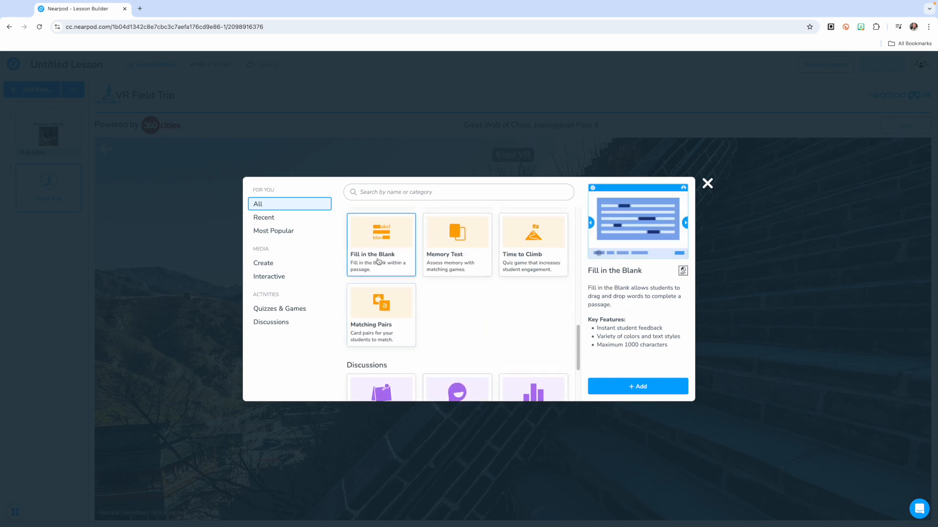
{"action": "left_click", "coordinate": [649, 387]}
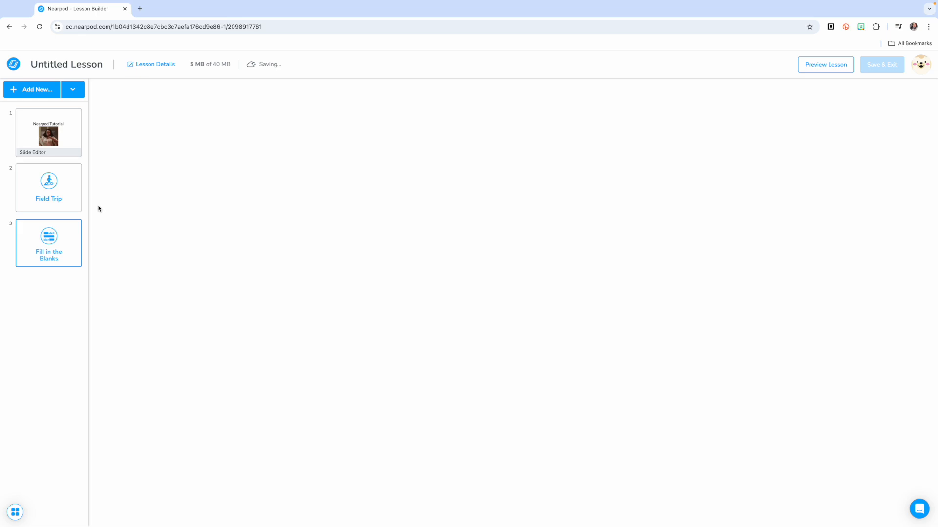
Step: Enter "The Great Wall of _ is one of the largest man made structures in the world" as the Fill in the Blanks text
{"action": "left_click", "coordinate": [539, 249]}
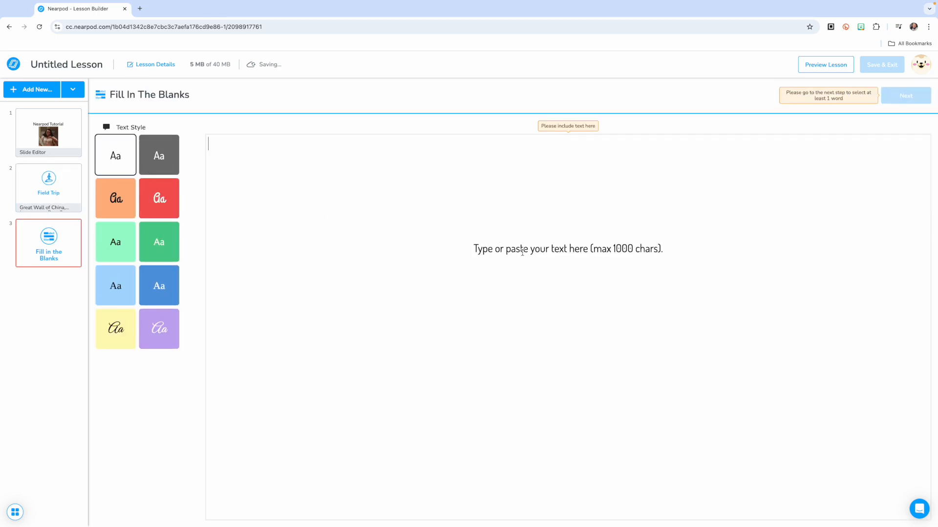
{"action": "type", "text": "The"}
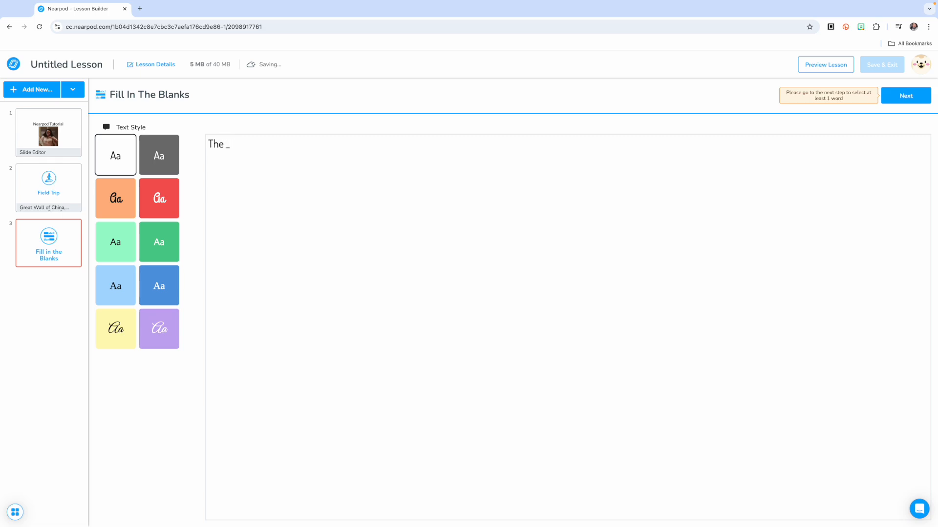
{"action": "type", "text": "Great Wa"}
{"action": "type", "text": "ll of Chin"}
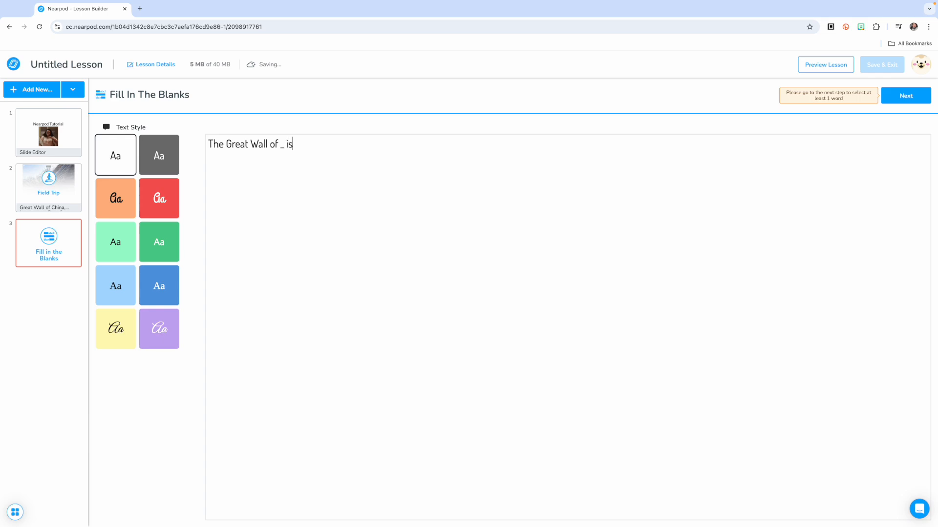
{"action": "type", "text": "ne of the largest man made structures "}
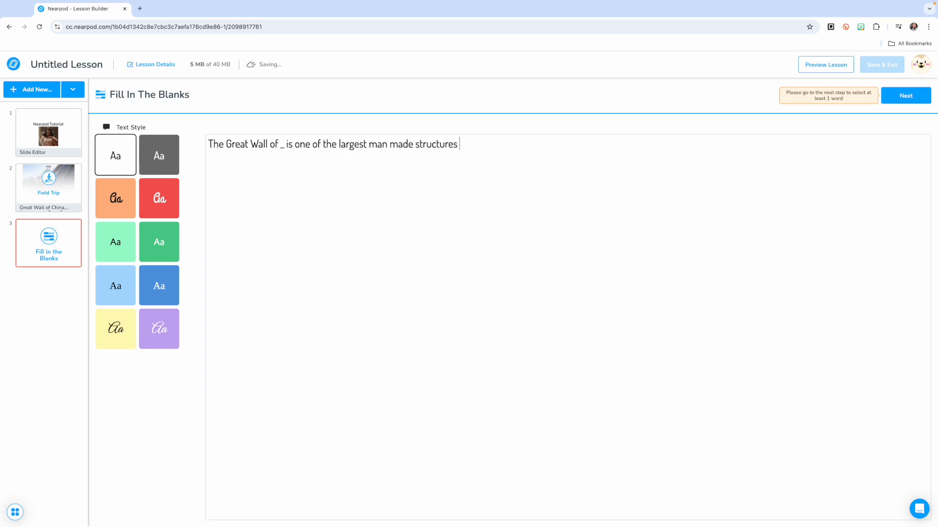
{"action": "type", "text": "in the world"}
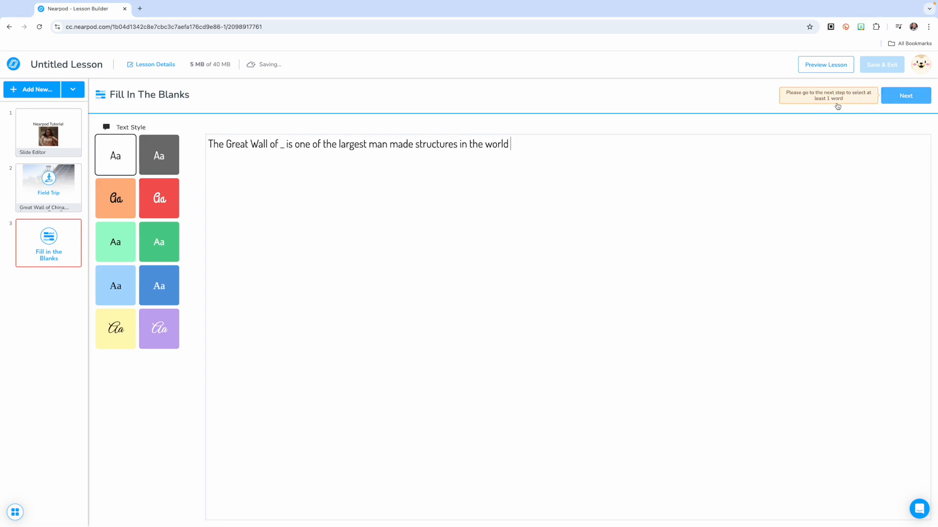
Step: Return to editing the activity text and replace the underscore with "China"
{"action": "left_click", "coordinate": [889, 96]}
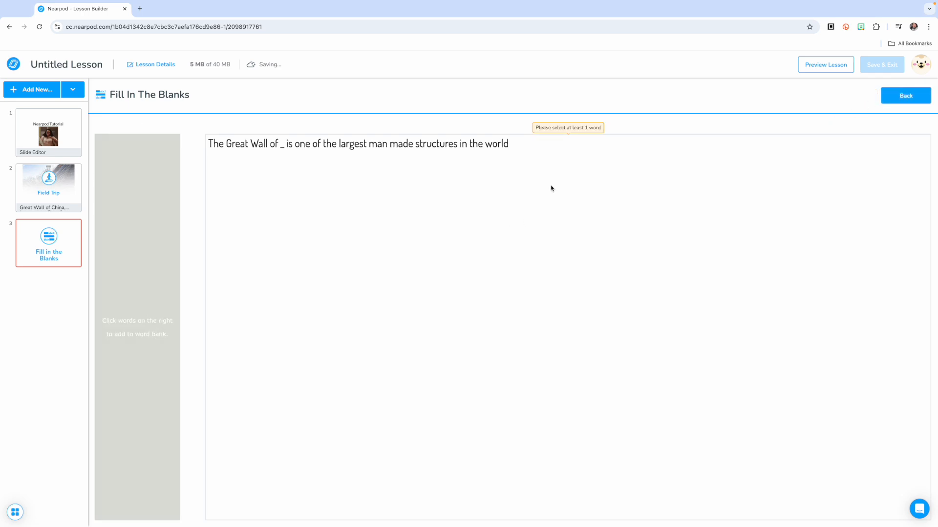
{"action": "left_click", "coordinate": [890, 97]}
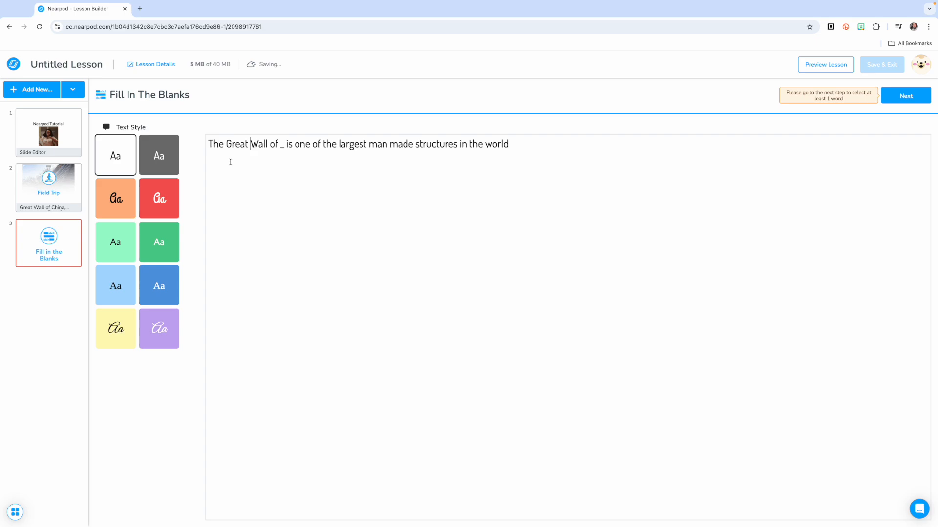
{"action": "left_click_drag", "start_coordinate": [285, 144], "coordinate": [282, 145]}
{"action": "type", "text": "China"}
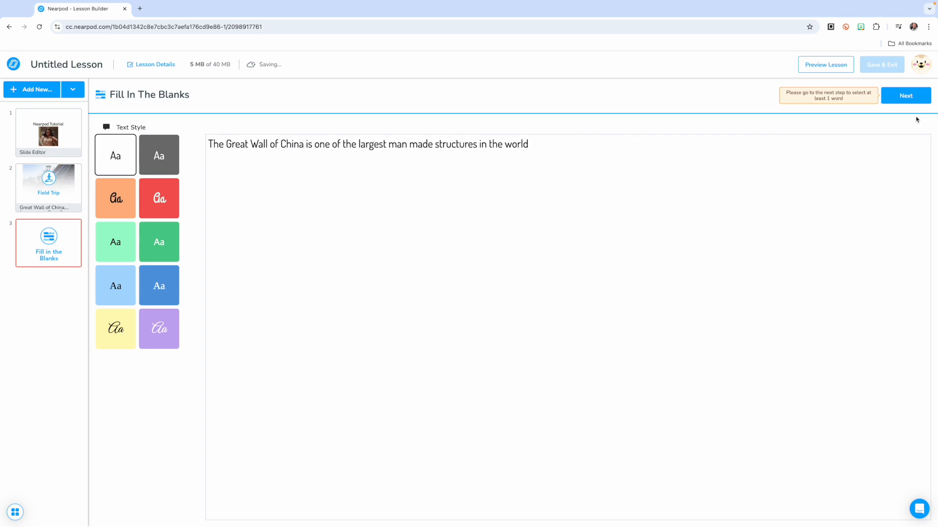
Step: Add "China", "world" and "largest" from the sentence to the word bank as blanks
{"action": "left_click", "coordinate": [906, 96]}
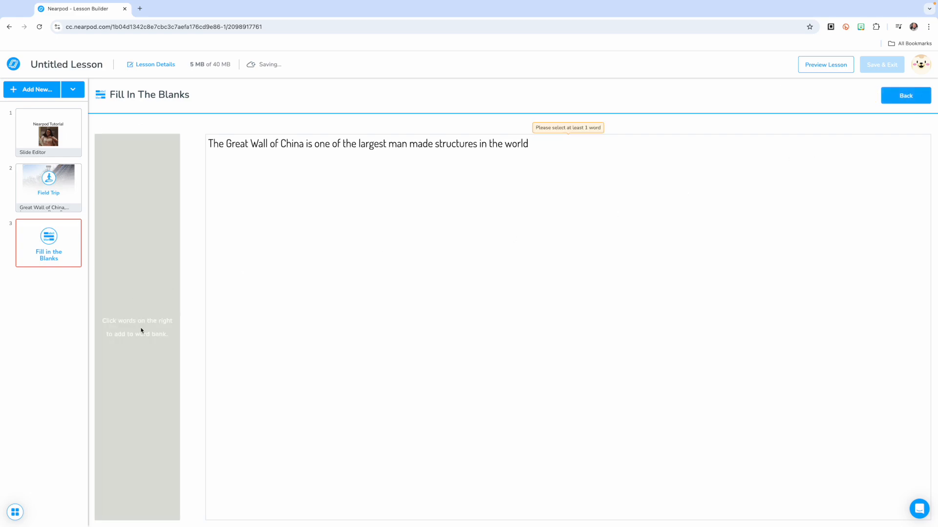
{"action": "left_click", "coordinate": [292, 144]}
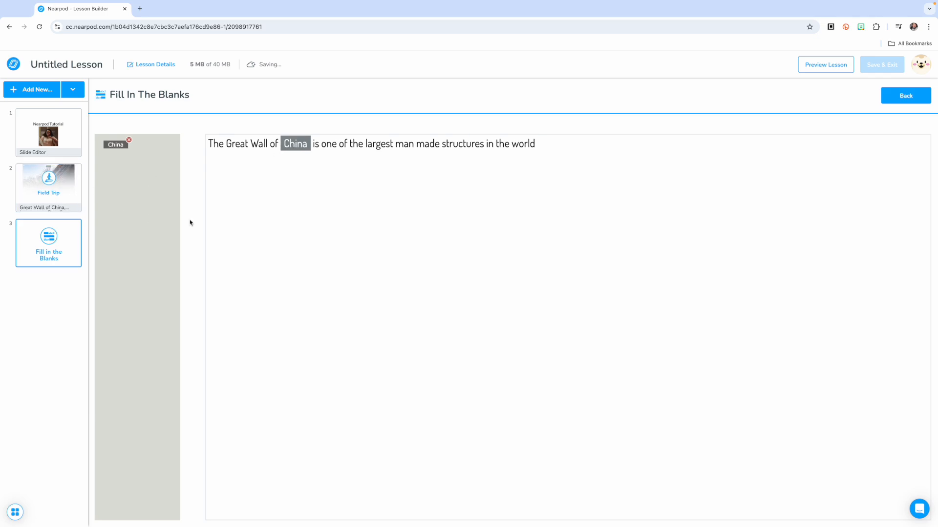
{"action": "left_click", "coordinate": [904, 97]}
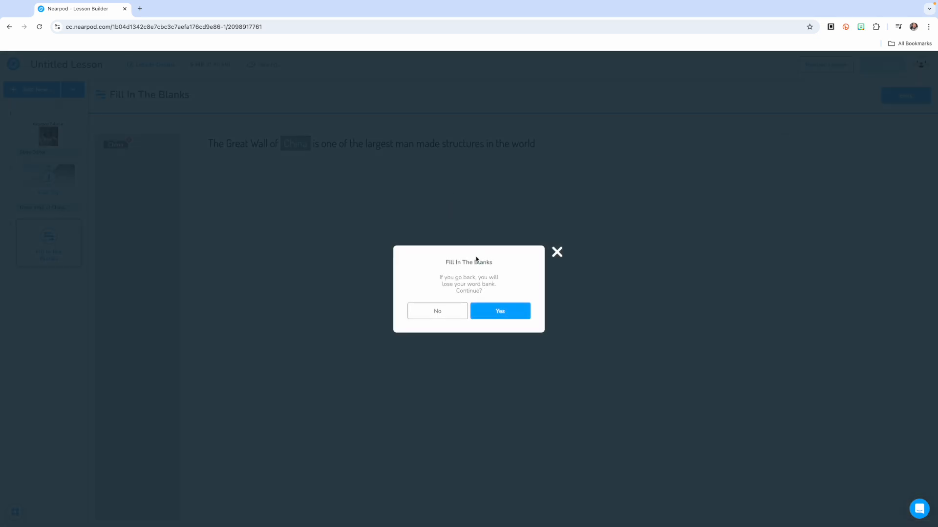
{"action": "left_click", "coordinate": [455, 316]}
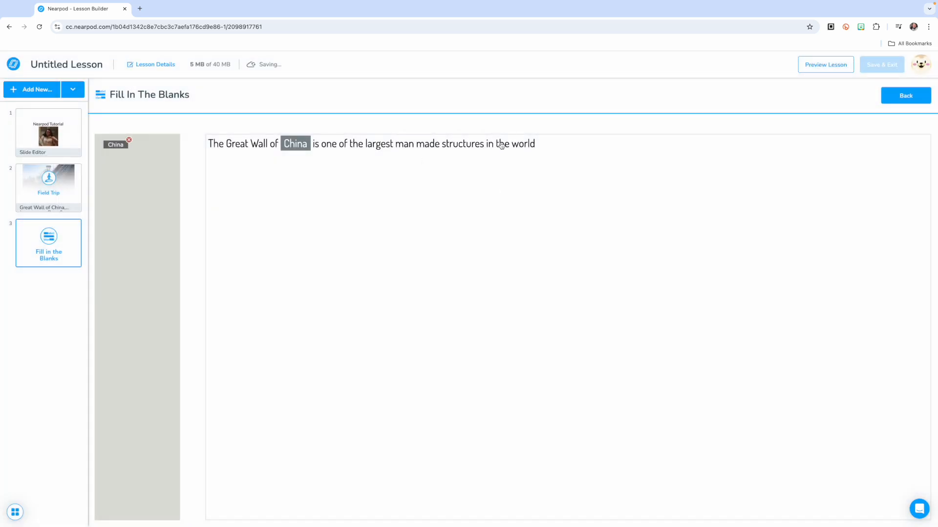
{"action": "left_click", "coordinate": [526, 146]}
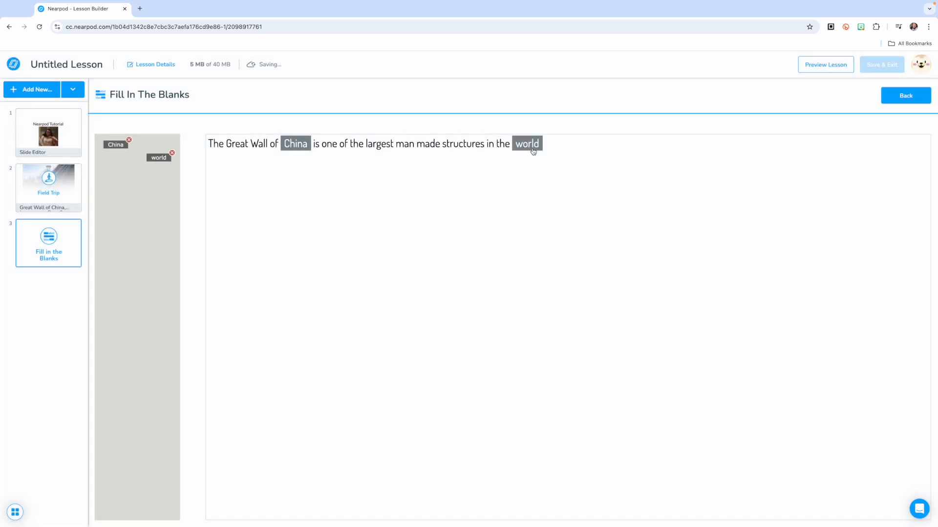
{"action": "left_click", "coordinate": [389, 148]}
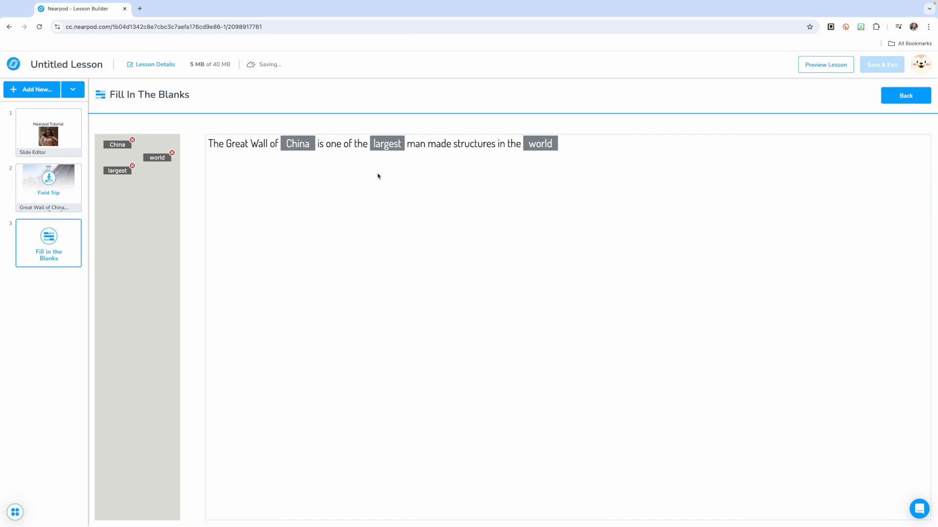
Step: Preview the Fill in the Blanks activity, place "China", "largest" and "world" in their blanks, submit the answers and dismiss the result
{"action": "left_click", "coordinate": [818, 70]}
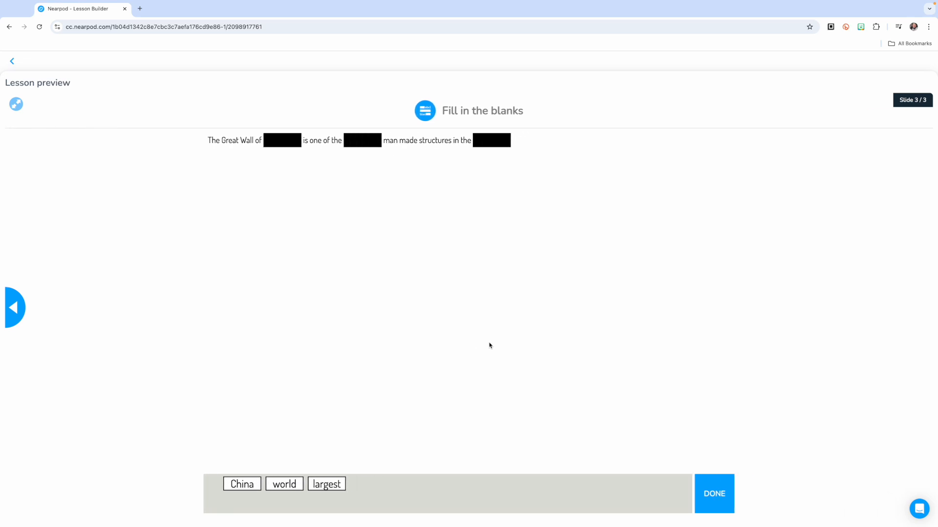
{"action": "left_click_drag", "start_coordinate": [237, 478], "coordinate": [289, 139]}
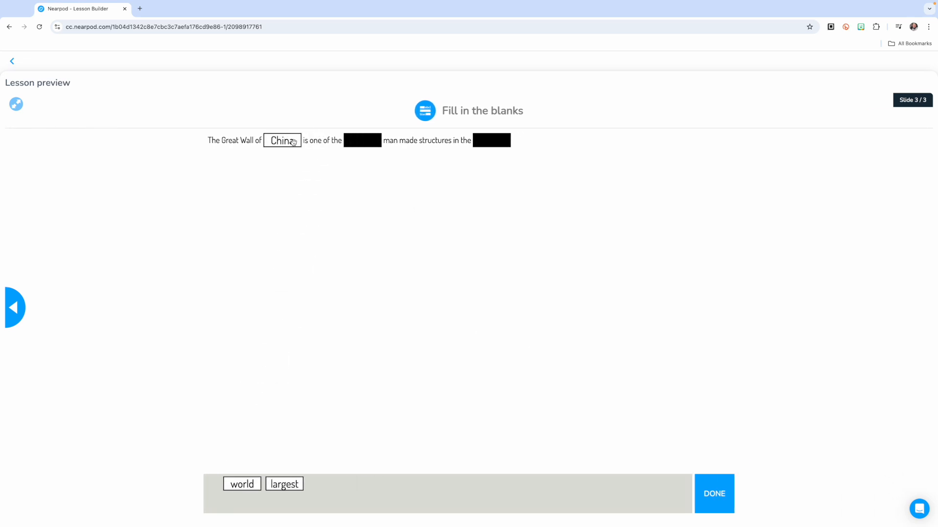
{"action": "left_click_drag", "start_coordinate": [286, 485], "coordinate": [363, 141]}
{"action": "left_click_drag", "start_coordinate": [239, 487], "coordinate": [490, 142]}
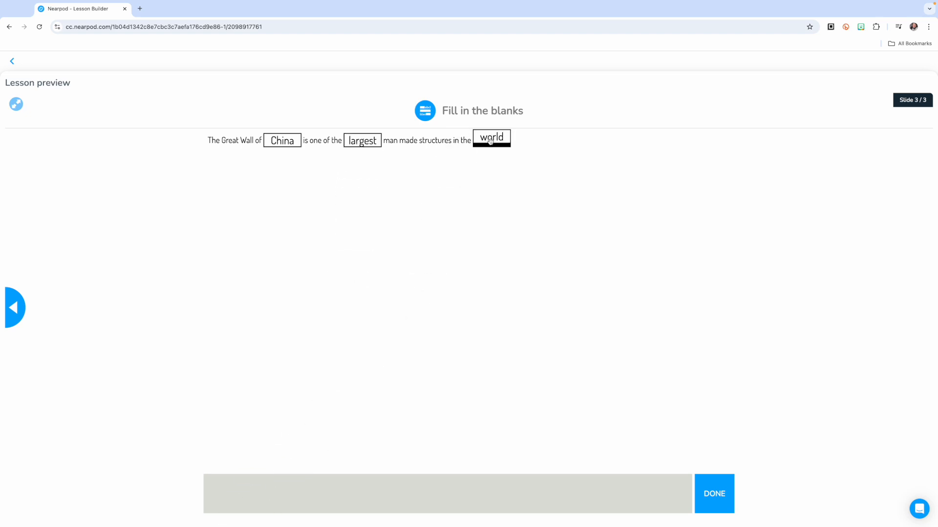
{"action": "left_click", "coordinate": [719, 499]}
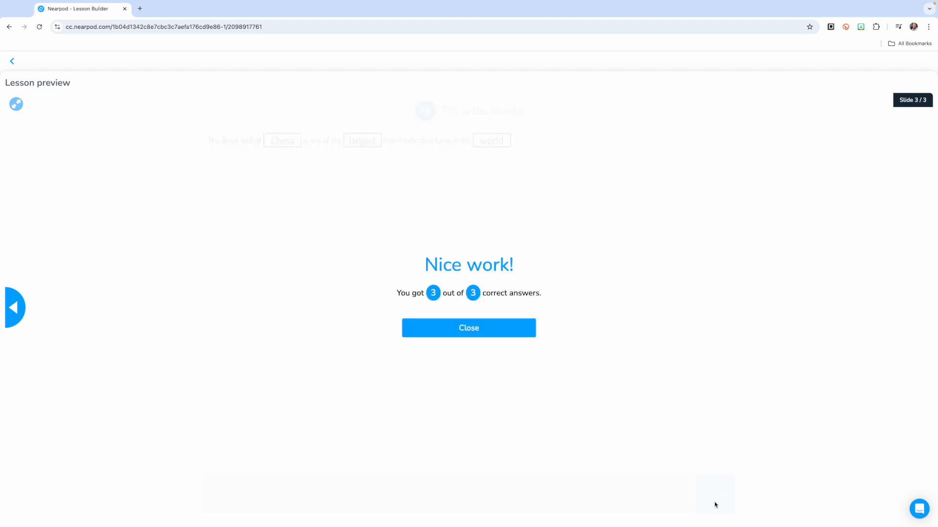
{"action": "left_click", "coordinate": [501, 336]}
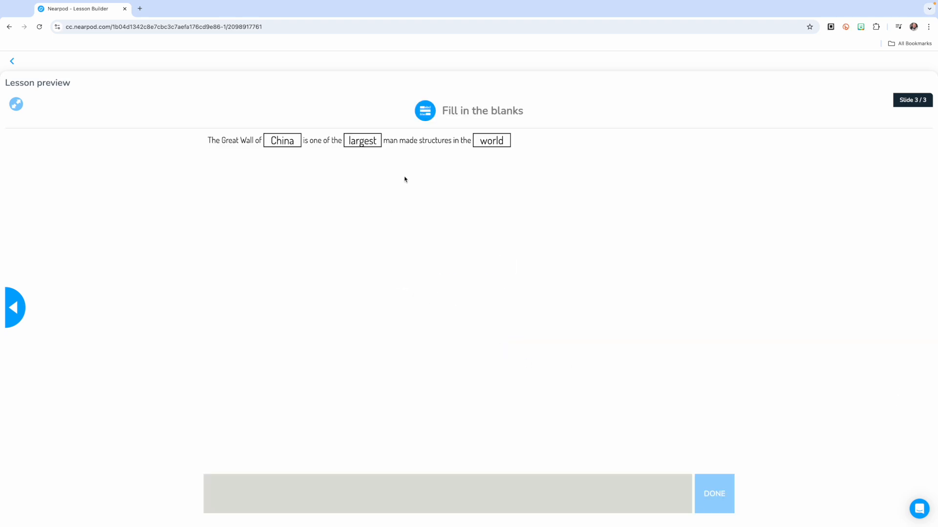
Step: View the field trip slide in the lesson preview, go forward to the Fill in the Blanks slide and exit the preview
{"action": "left_click", "coordinate": [16, 301]}
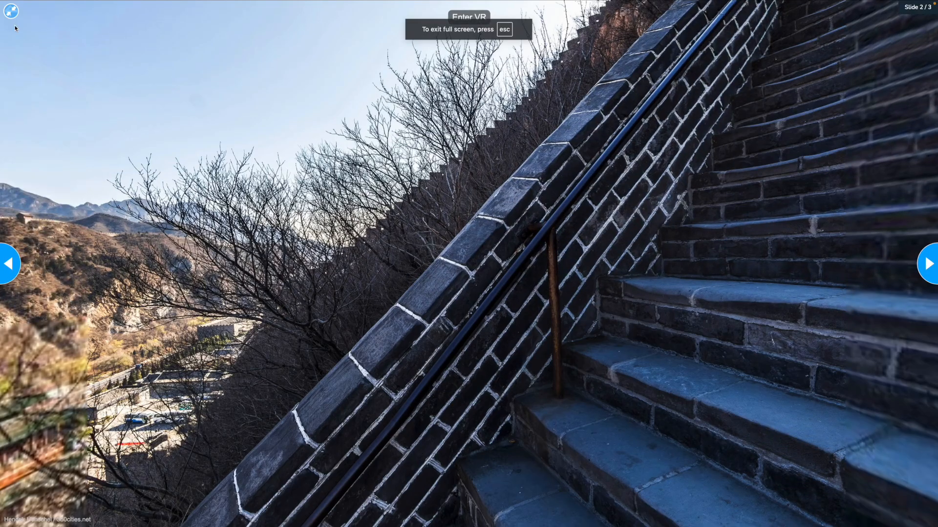
{"action": "left_click", "coordinate": [11, 10]}
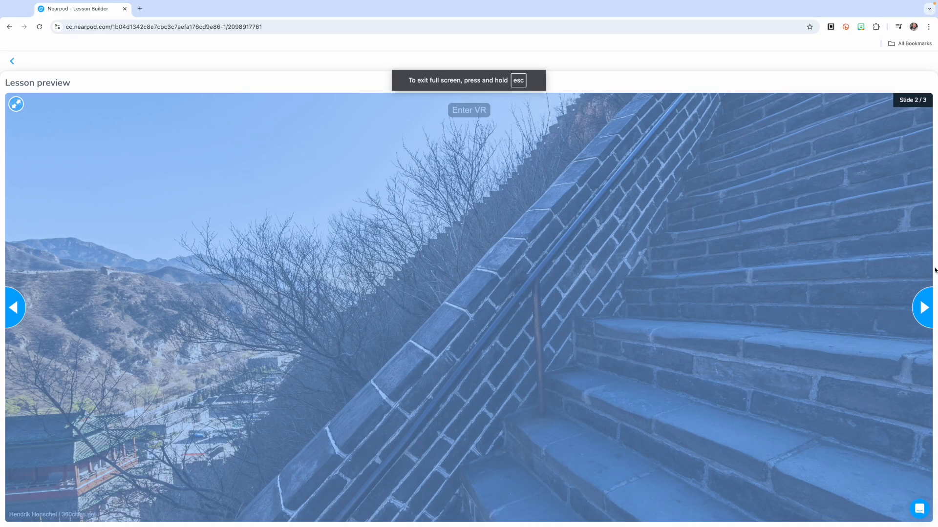
{"action": "left_click", "coordinate": [931, 298]}
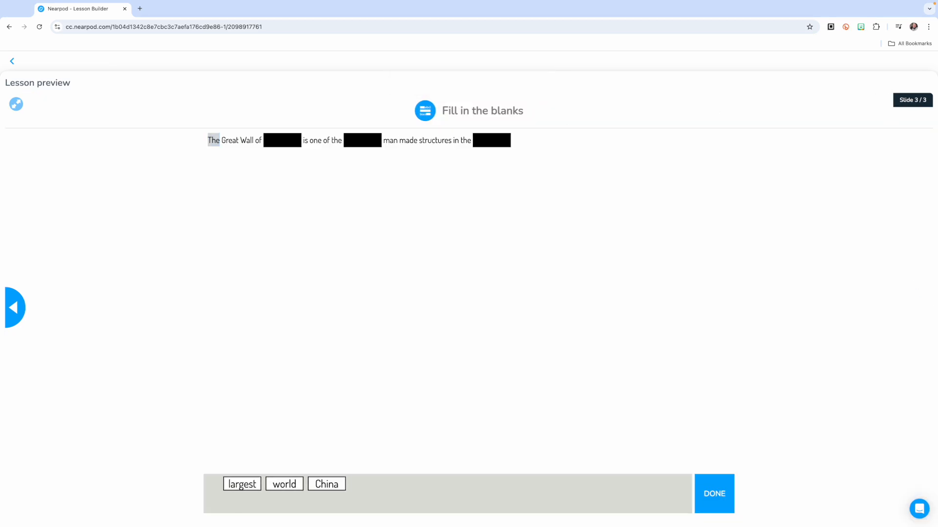
{"action": "left_click", "coordinate": [12, 62]}
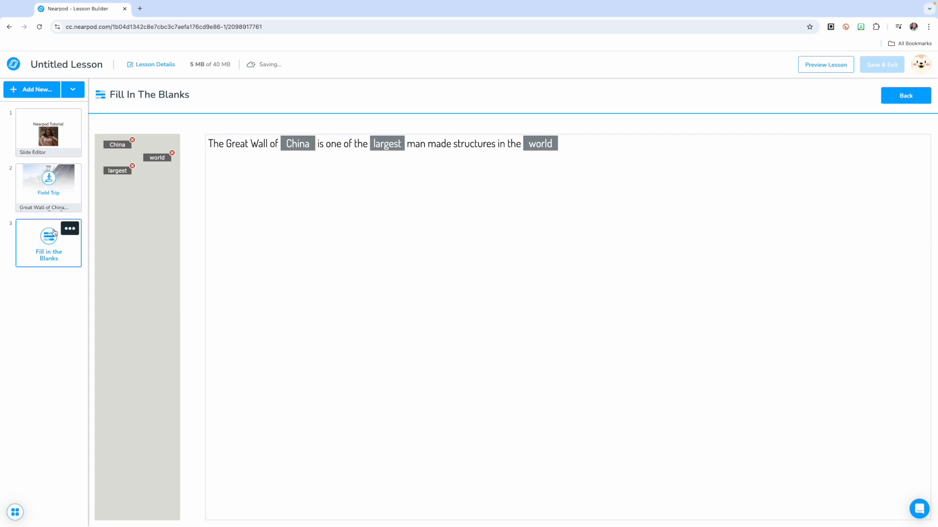
Step: Rename the lesson as "The Great Wall of China"
{"action": "mouse_move", "coordinate": [45, 269]}
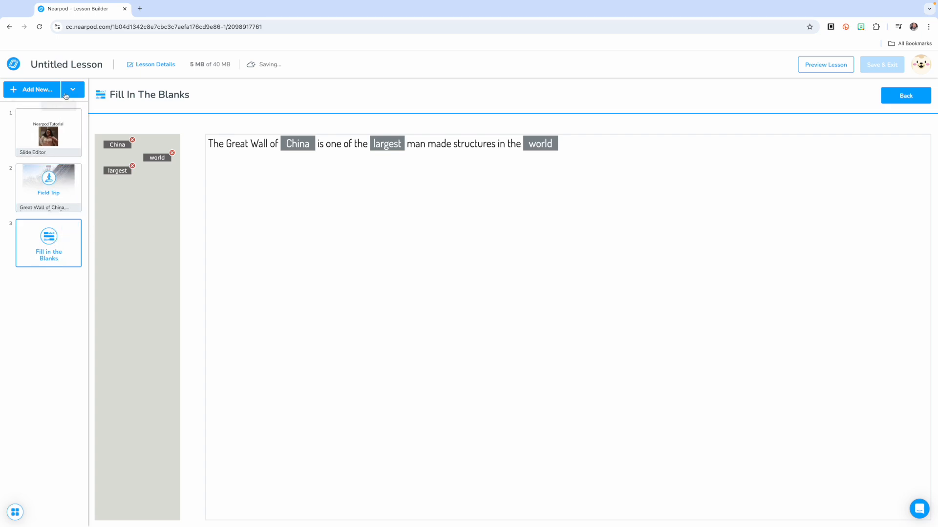
{"action": "mouse_move", "coordinate": [31, 64]}
{"action": "left_mouse_down"}
{"action": "mouse_move", "coordinate": [98, 64]}
{"action": "mouse_move", "coordinate": [28, 64]}
{"action": "left_mouse_up"}
{"action": "type", "text": "The G"}
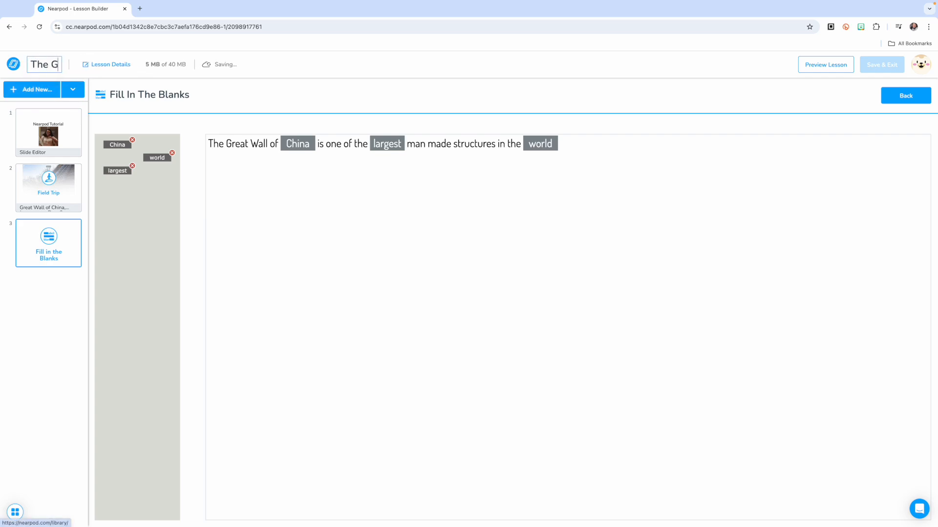
{"action": "type", "text": "reat Wall of China"}
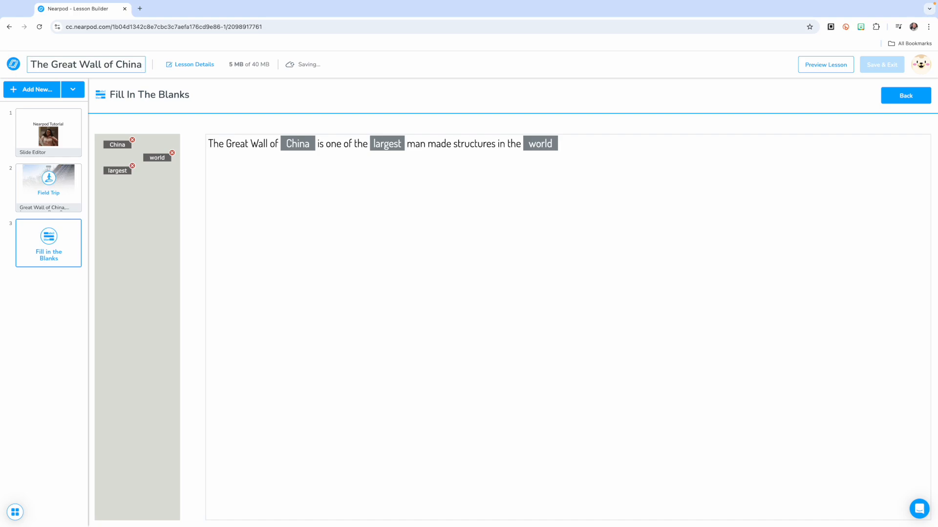
Step: Add a new blank slide at the end of the lesson with the title "Thank You!"
{"action": "left_click", "coordinate": [23, 91]}
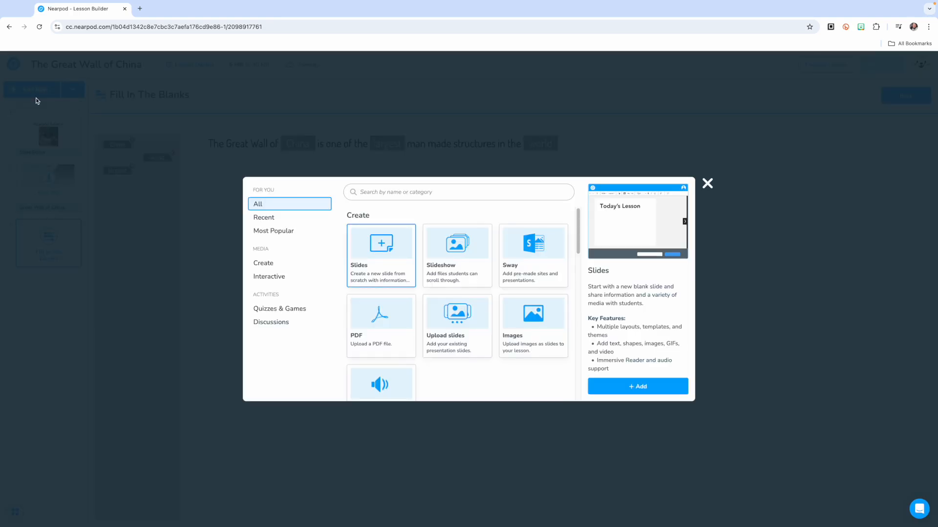
{"action": "left_click", "coordinate": [638, 385]}
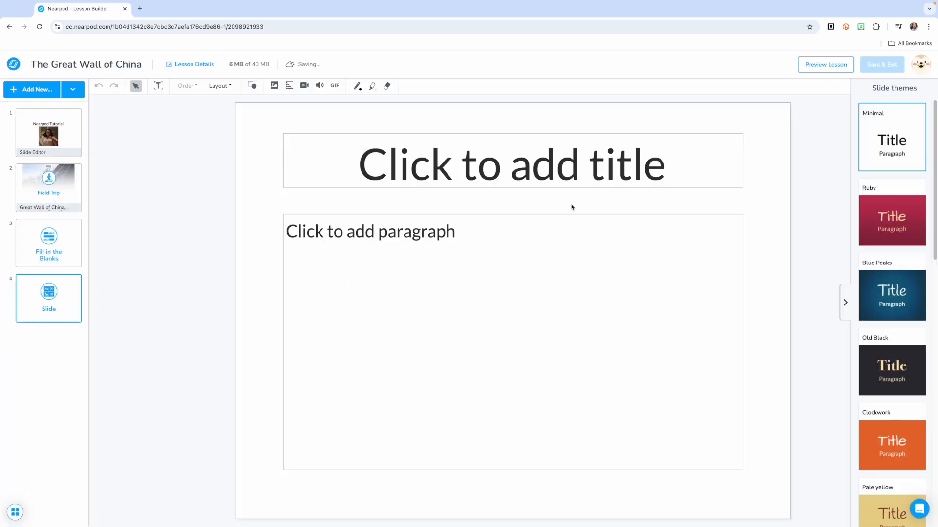
{"action": "left_click", "coordinate": [564, 193]}
{"action": "type", "text": "T"}
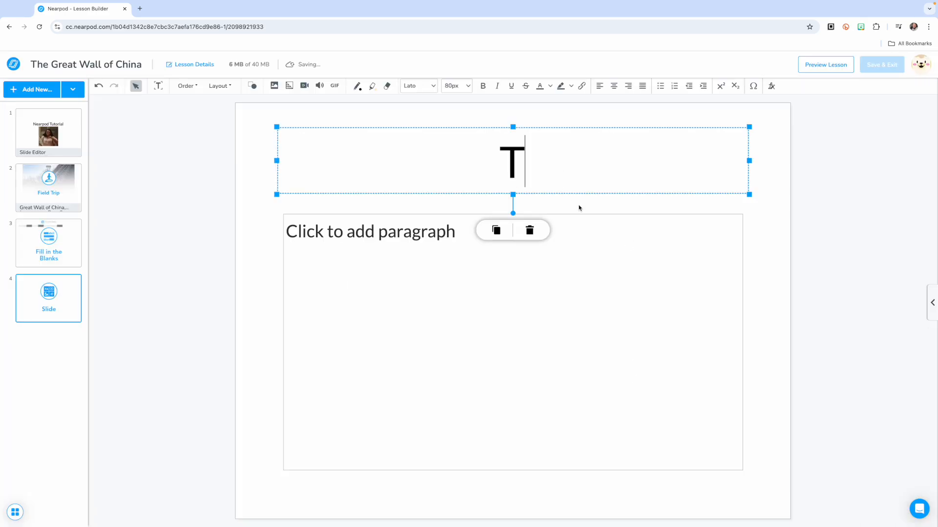
{"action": "type", "text": "hank You!"}
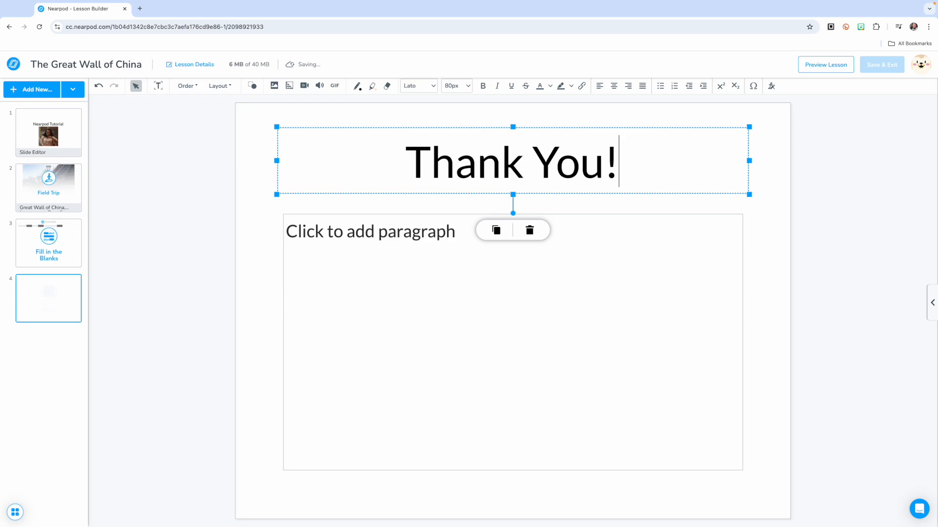
{"action": "left_click", "coordinate": [929, 190]}
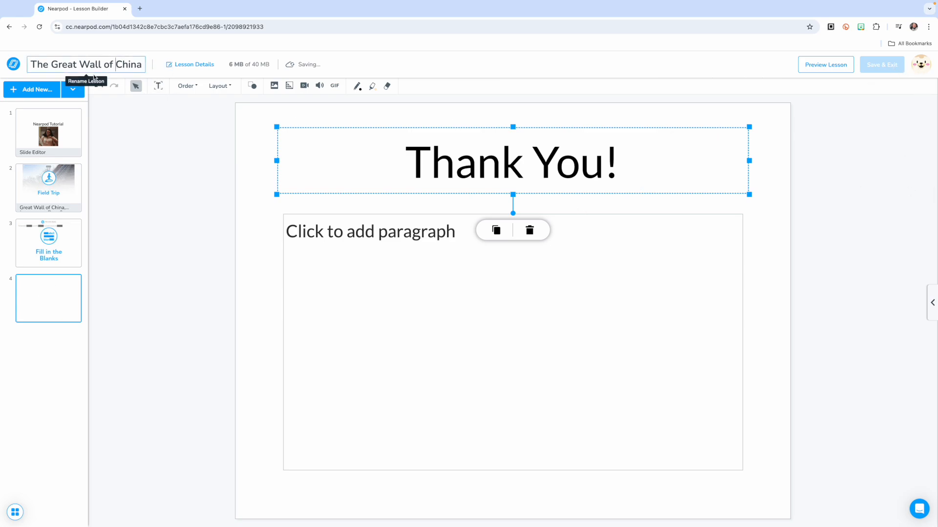
Step: Fill in the lesson details with the description "Social Studies" and choose All for the grades
{"action": "left_click", "coordinate": [73, 91]}
{"action": "left_click", "coordinate": [203, 64]}
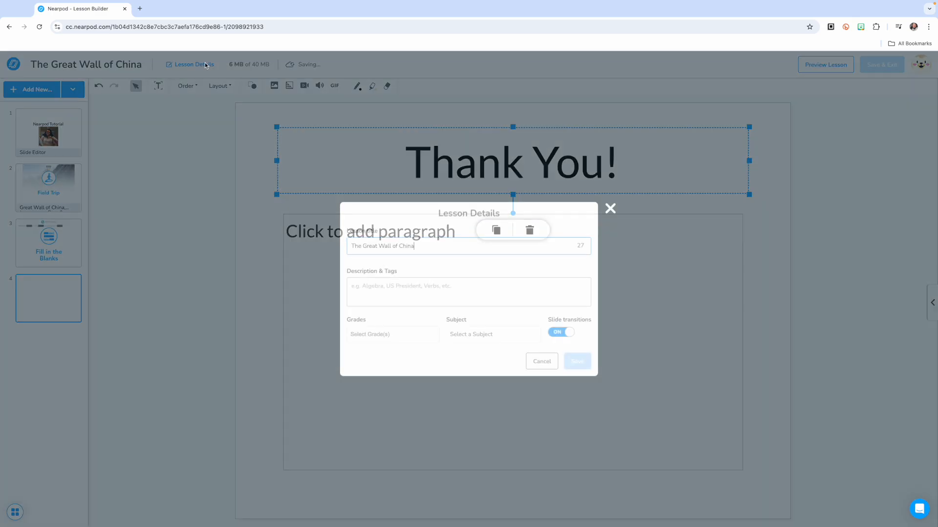
{"action": "left_click", "coordinate": [397, 290]}
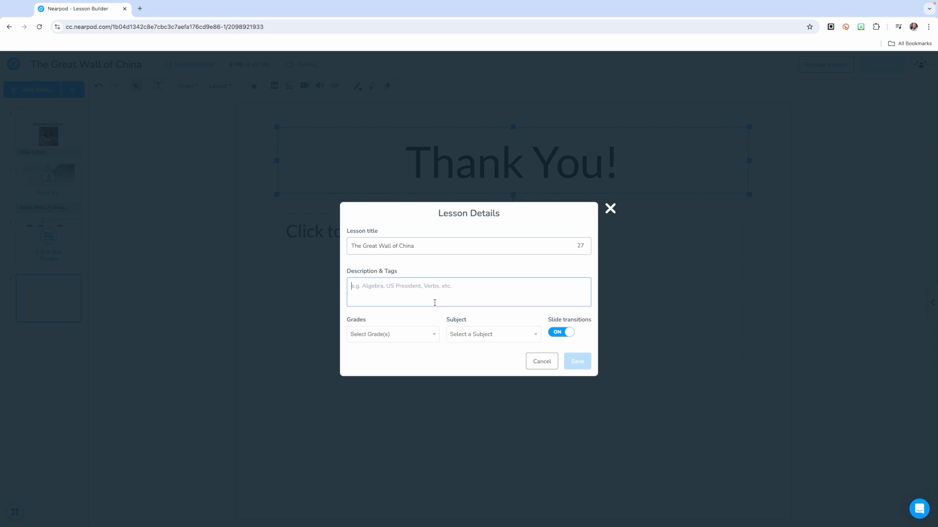
{"action": "type", "text": "Social Studies"}
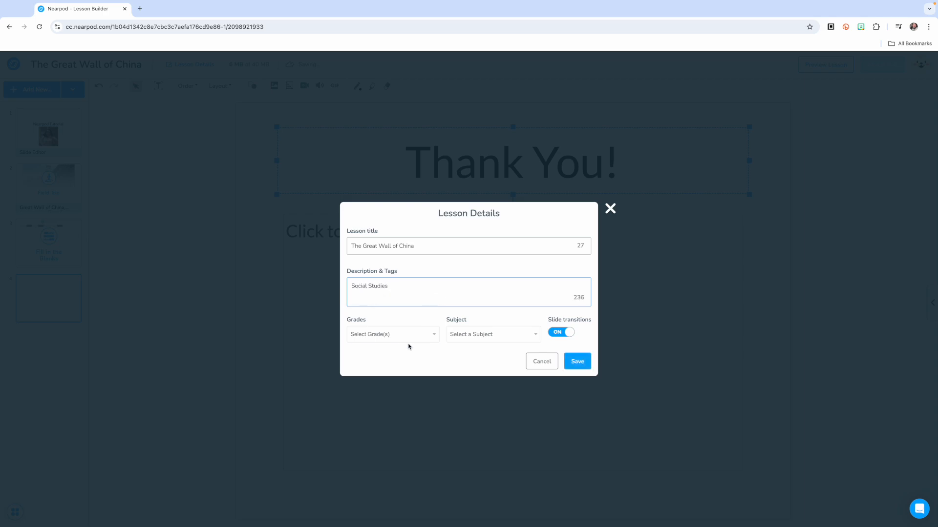
{"action": "left_click", "coordinate": [404, 344]}
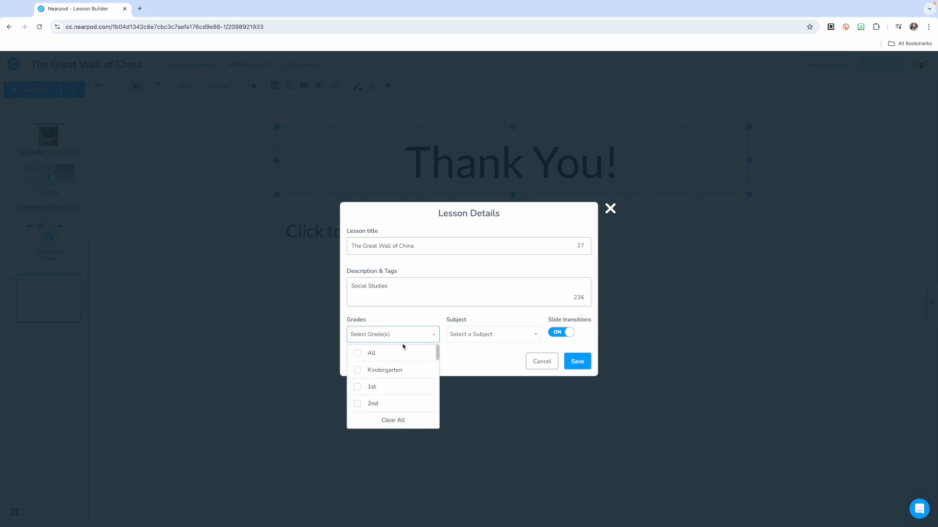
{"action": "left_click", "coordinate": [364, 353]}
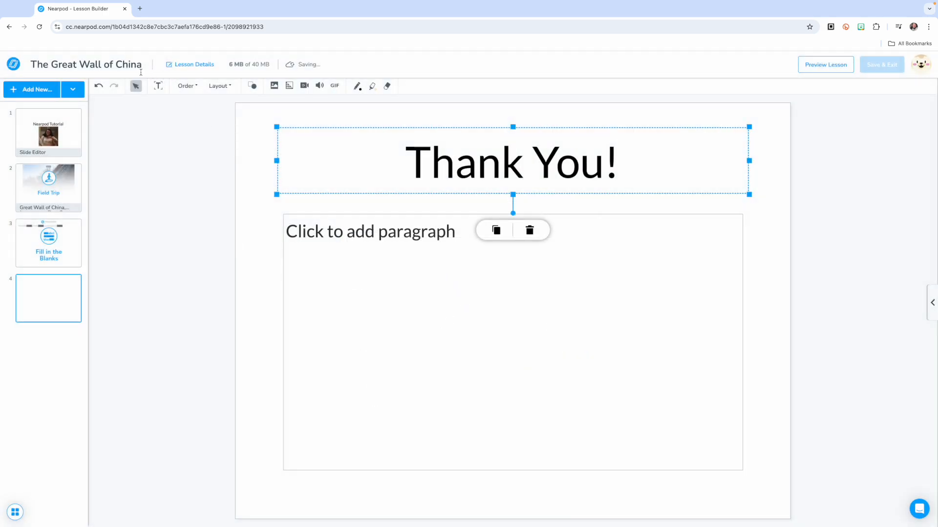
Step: Set the lesson's subject to Social Studies and save the lesson details
{"action": "left_click", "coordinate": [191, 64]}
{"action": "left_click", "coordinate": [490, 339]}
{"action": "scroll", "coordinate": [481, 371], "scroll_direction": "down", "scroll_amount": 2}
{"action": "scroll", "coordinate": [487, 376], "scroll_direction": "down", "scroll_amount": 3}
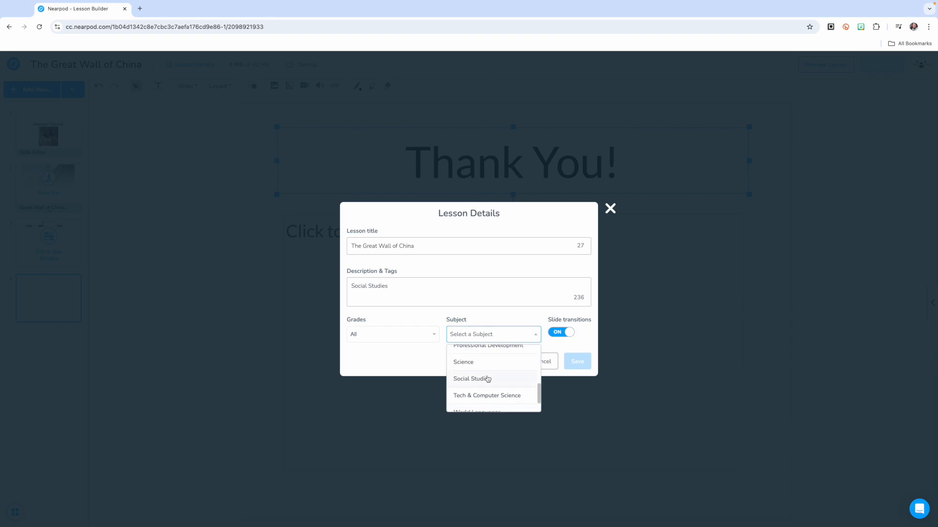
{"action": "left_click", "coordinate": [488, 379]}
{"action": "left_click", "coordinate": [566, 361]}
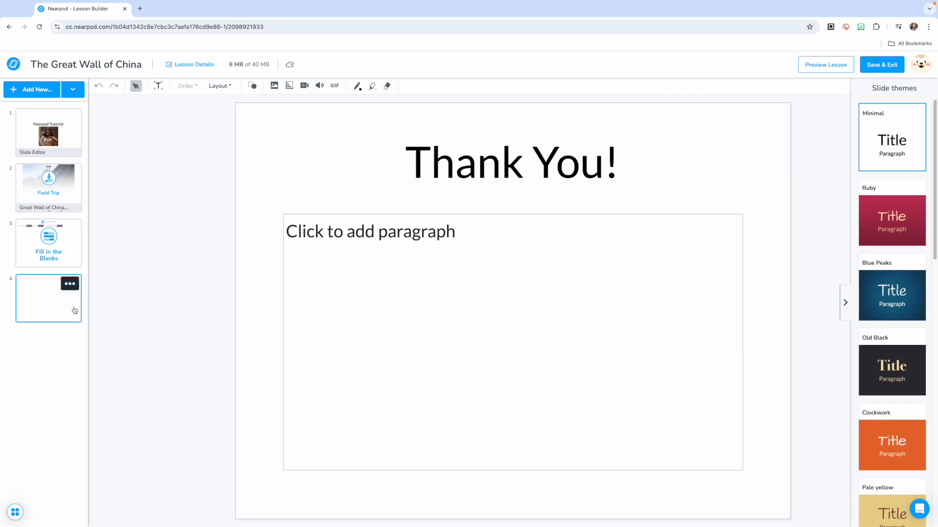
Step: Save and exit the lesson builder and start teaching The Great Wall of China with Live Participation
{"action": "left_click", "coordinate": [877, 62]}
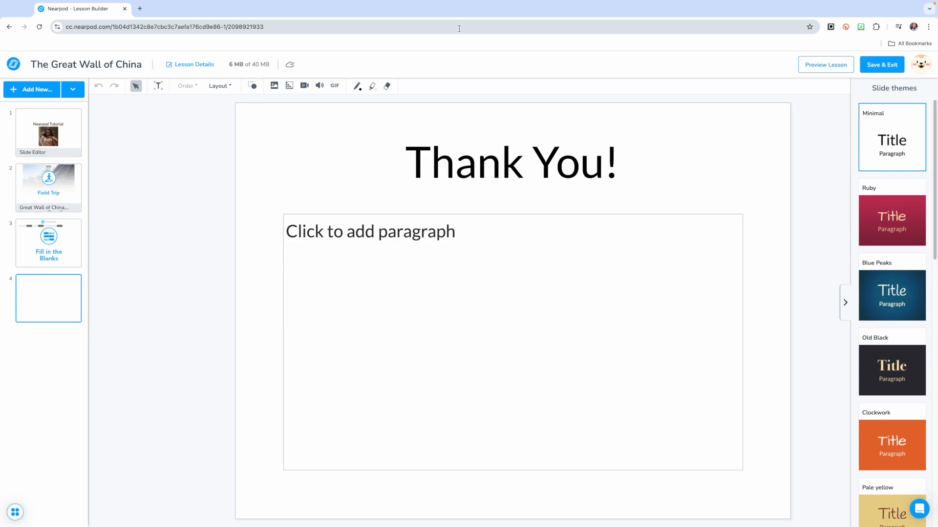
{"action": "left_click", "coordinate": [882, 65]}
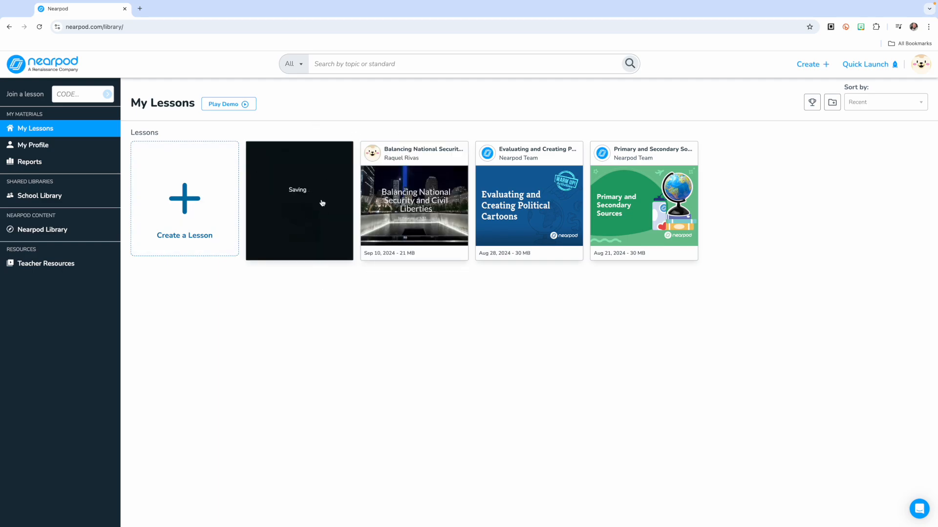
{"action": "mouse_move", "coordinate": [324, 178]}
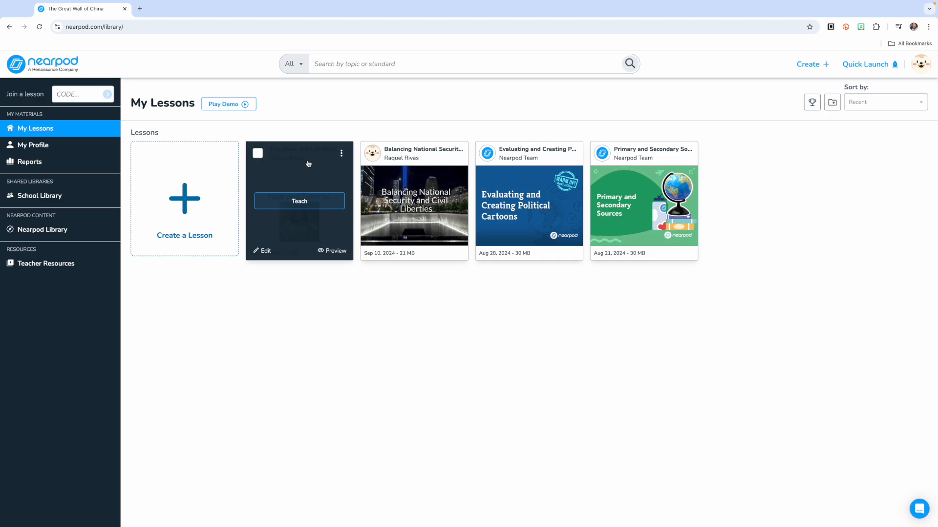
{"action": "left_click", "coordinate": [298, 202]}
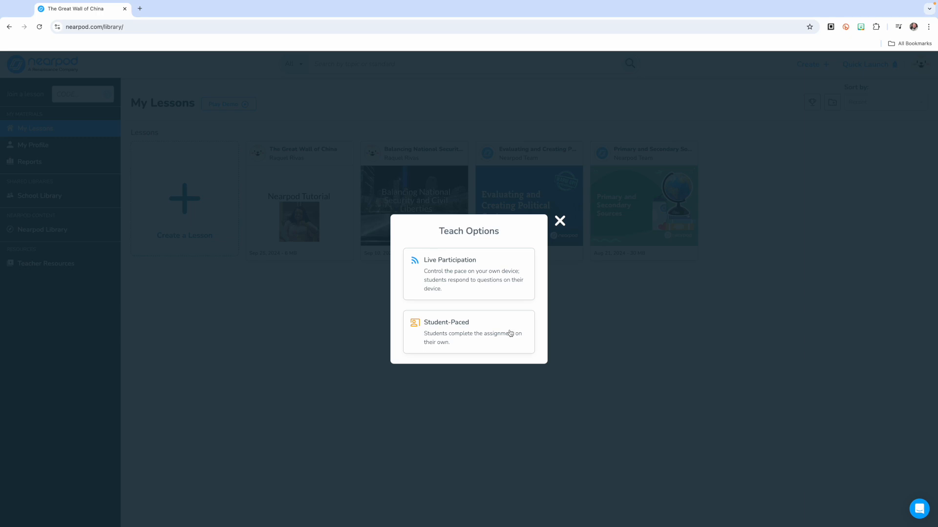
{"action": "left_click", "coordinate": [482, 277]}
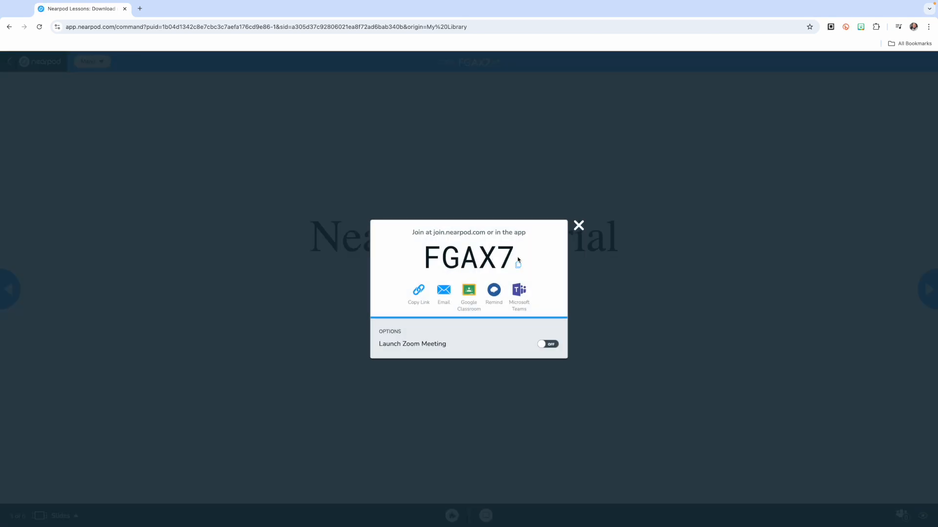
Step: Highlight the session's join code and the join website address, and close the sharing dialog
{"action": "left_click_drag", "start_coordinate": [516, 259], "coordinate": [422, 259]}
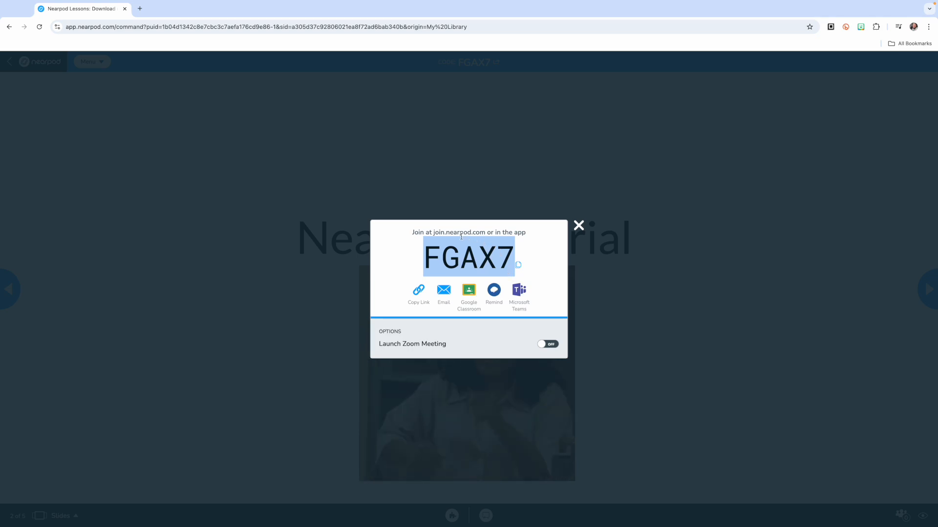
{"action": "left_click_drag", "start_coordinate": [432, 233], "coordinate": [486, 231]}
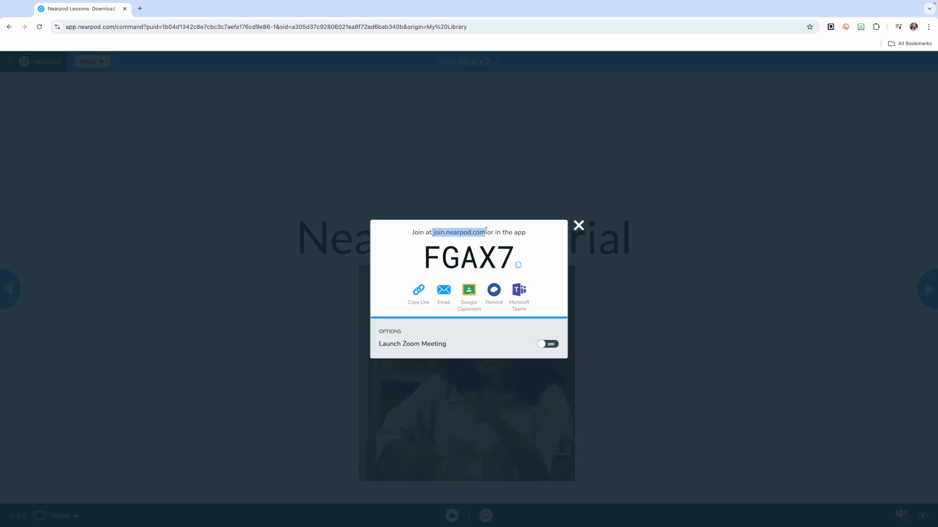
{"action": "left_click_drag", "start_coordinate": [422, 257], "coordinate": [531, 258]}
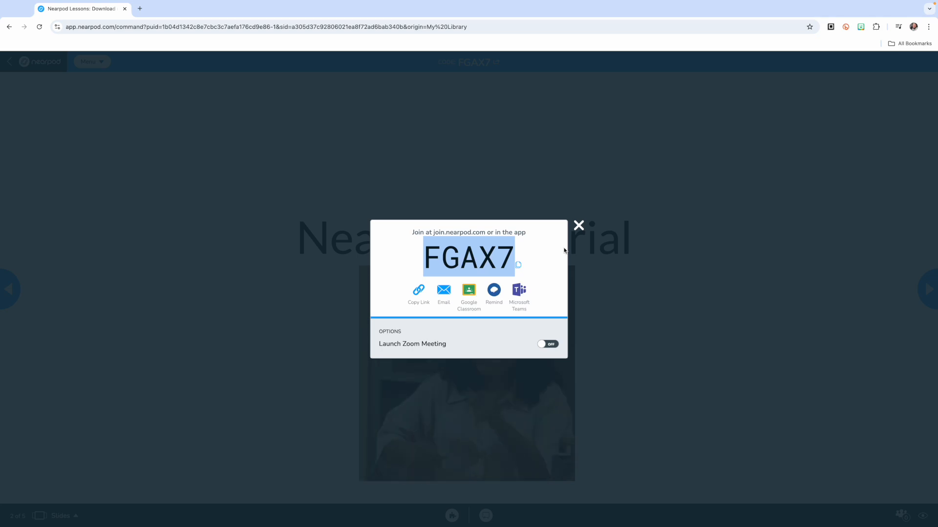
{"action": "left_click", "coordinate": [579, 226]}
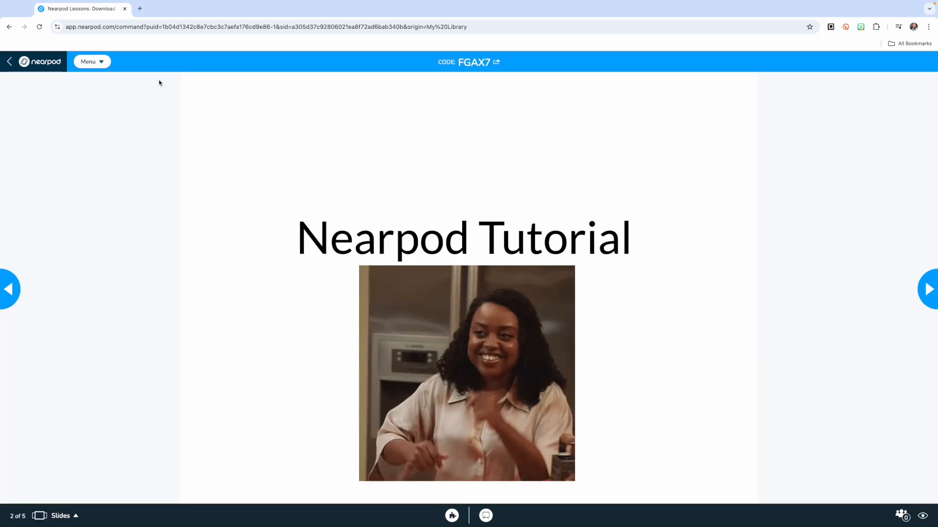
Step: Open the live session's Presentation View and move it into its own browser window
{"action": "left_click", "coordinate": [97, 64]}
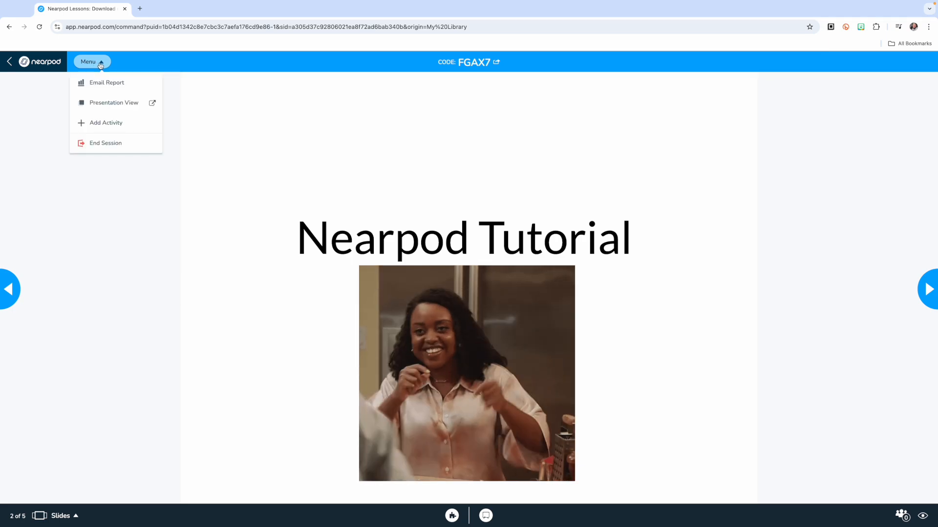
{"action": "left_click", "coordinate": [151, 104]}
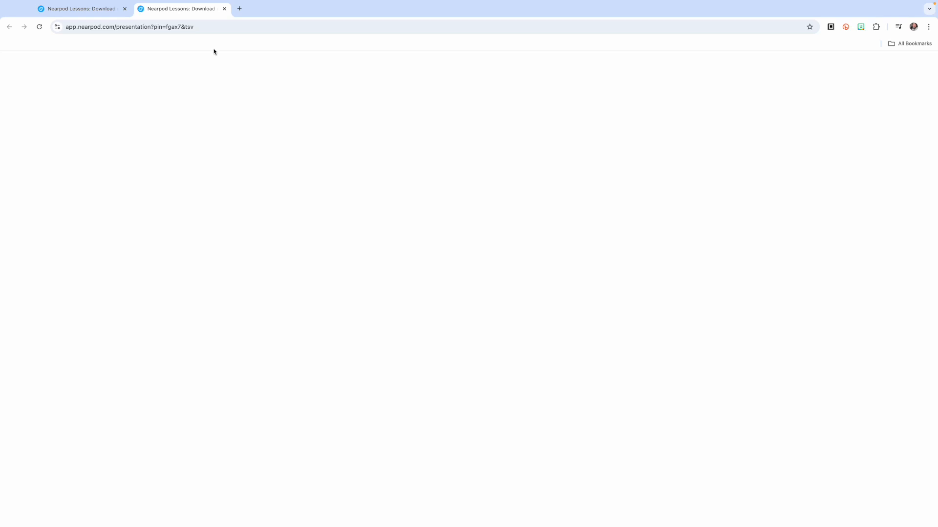
{"action": "left_click_drag", "start_coordinate": [184, 10], "coordinate": [309, 70]}
{"action": "left_click_drag", "start_coordinate": [213, 88], "coordinate": [236, 92]}
{"action": "left_click_drag", "start_coordinate": [315, 71], "coordinate": [250, 65]}
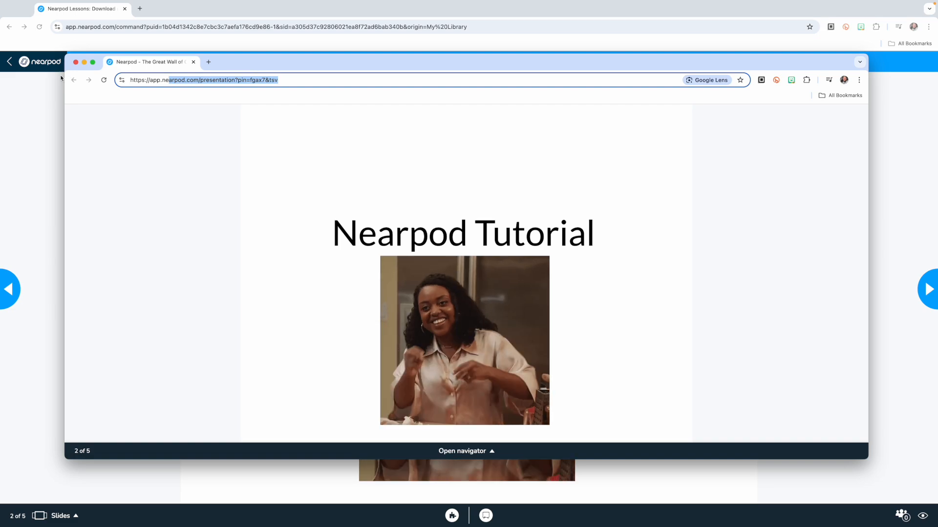
Step: Take the teacher window out of full screen and resize both windows so teacher and presentation views sit side by side
{"action": "left_click_drag", "start_coordinate": [65, 54], "coordinate": [433, 95]}
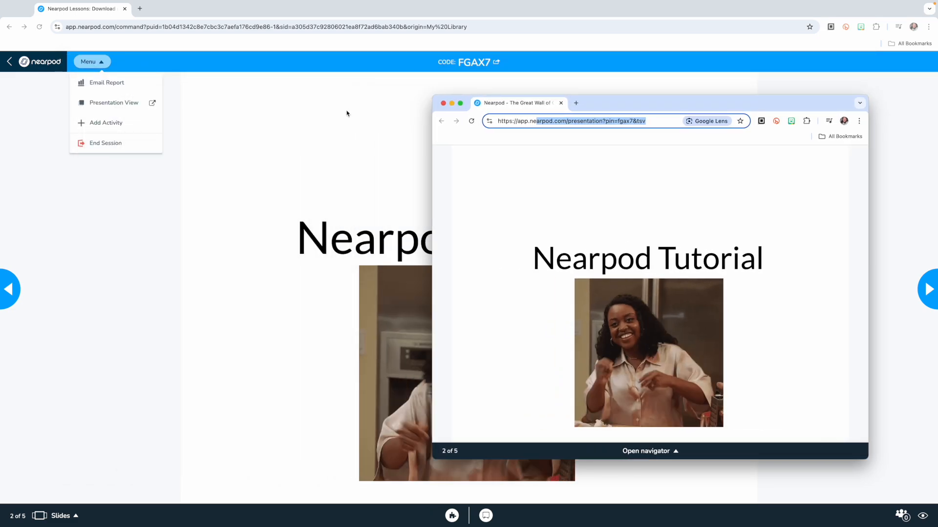
{"action": "left_click", "coordinate": [376, 105]}
{"action": "mouse_move", "coordinate": [30, 2]}
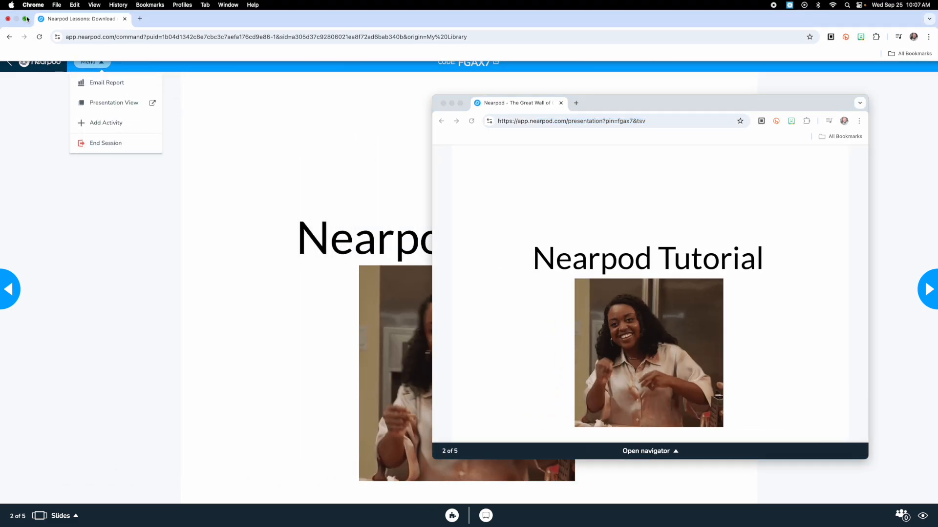
{"action": "left_click", "coordinate": [26, 18]}
{"action": "left_click_drag", "start_coordinate": [801, 75], "coordinate": [532, 12]}
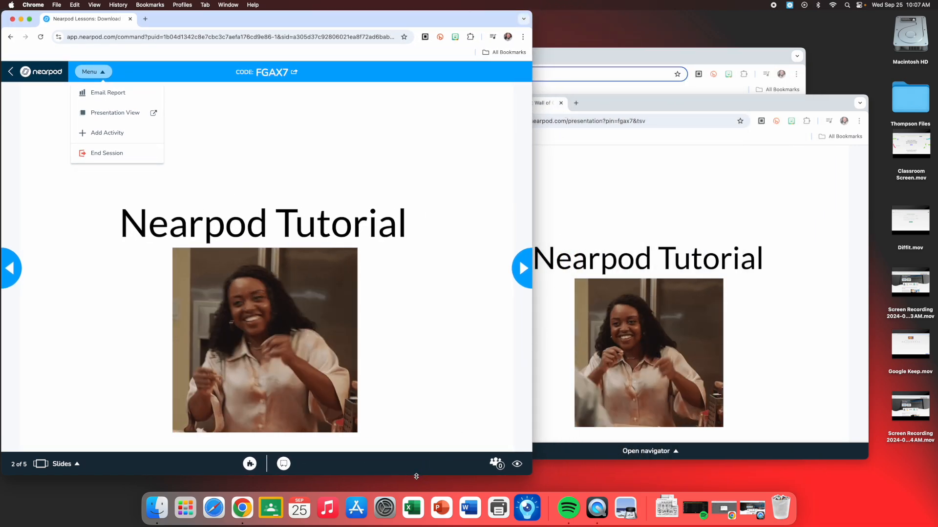
{"action": "left_click_drag", "start_coordinate": [416, 476], "coordinate": [416, 492]}
{"action": "left_click_drag", "start_coordinate": [700, 104], "coordinate": [767, 20]}
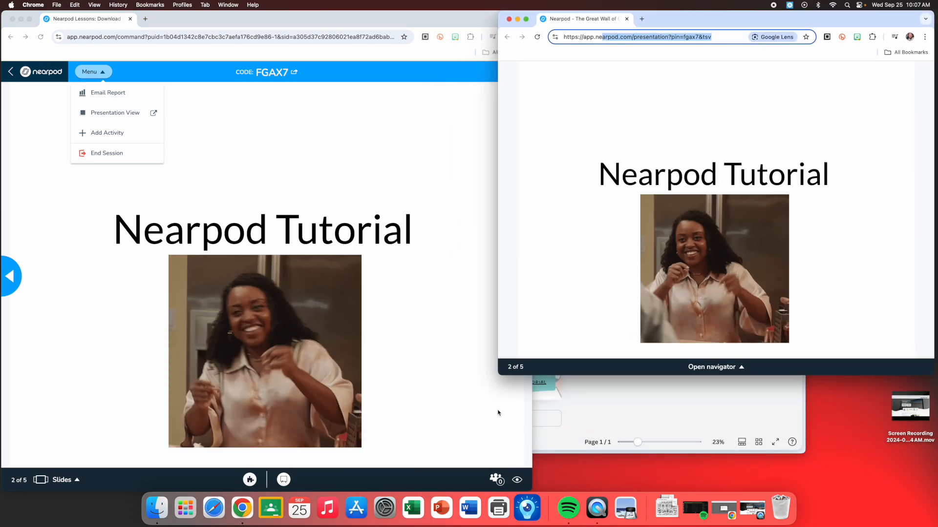
{"action": "left_click_drag", "start_coordinate": [498, 375], "coordinate": [535, 494]}
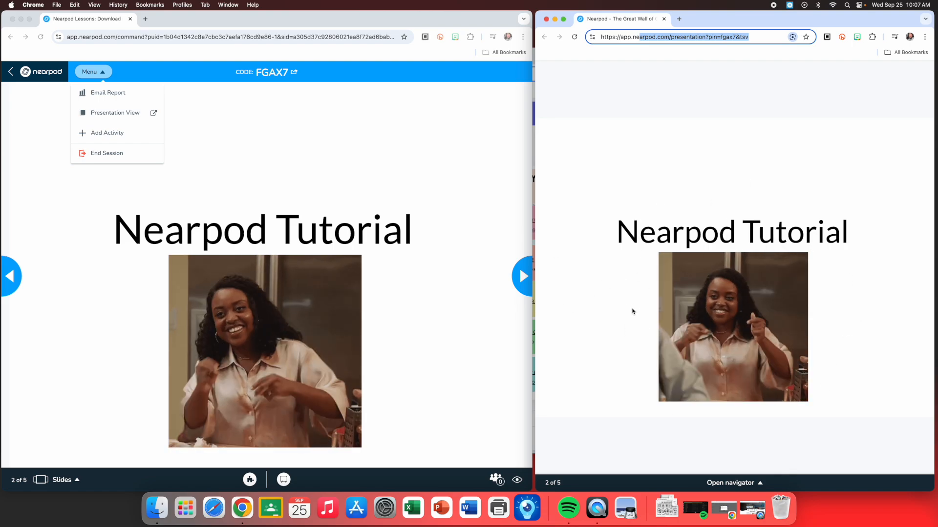
Step: Advance the live session to the field trip slide and look around the Great Wall panorama in the presentation window
{"action": "left_click", "coordinate": [409, 292]}
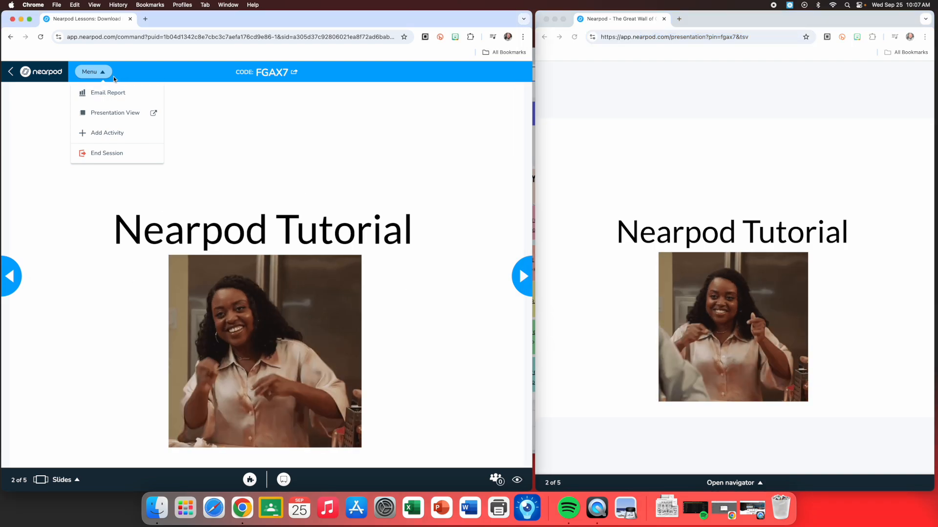
{"action": "left_click", "coordinate": [235, 120]}
{"action": "left_click", "coordinate": [521, 277]}
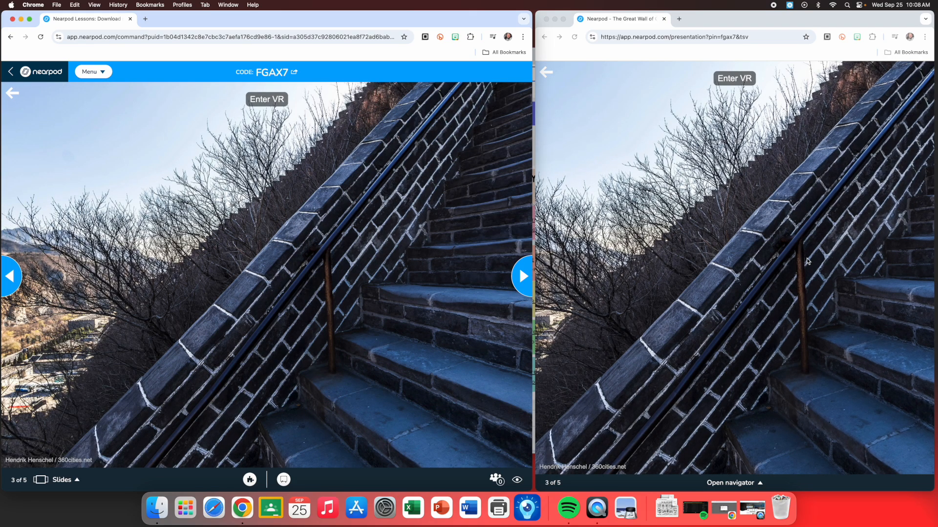
{"action": "left_click_drag", "start_coordinate": [790, 268], "coordinate": [607, 306]}
{"action": "left_click_drag", "start_coordinate": [737, 292], "coordinate": [498, 274]}
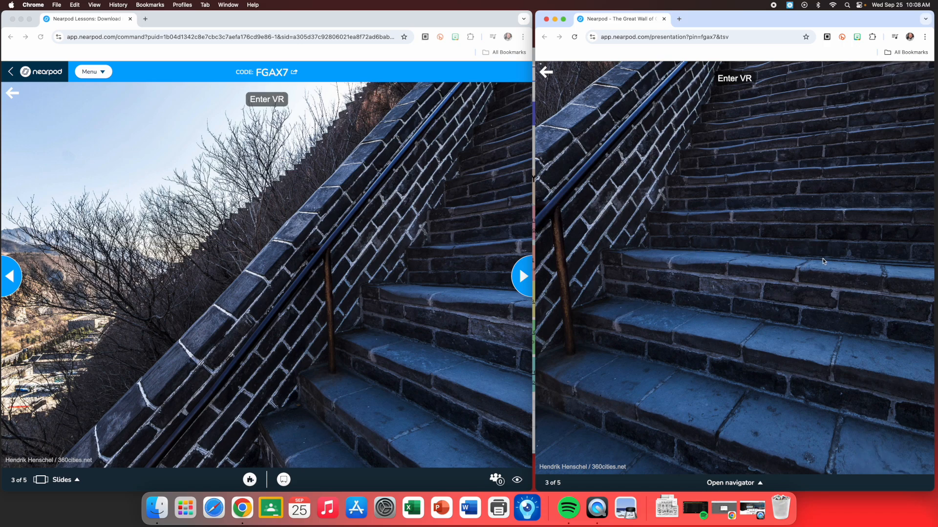
{"action": "left_click_drag", "start_coordinate": [711, 258], "coordinate": [582, 321]}
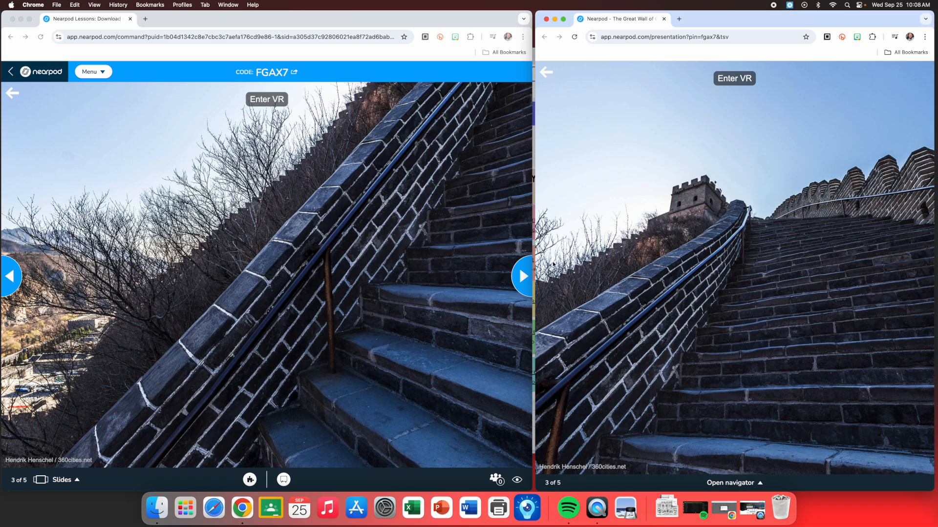
Step: Advance the live session to the Fill in the Blanks slide and check the student activity and the teacher's classroom results
{"action": "left_click", "coordinate": [527, 272]}
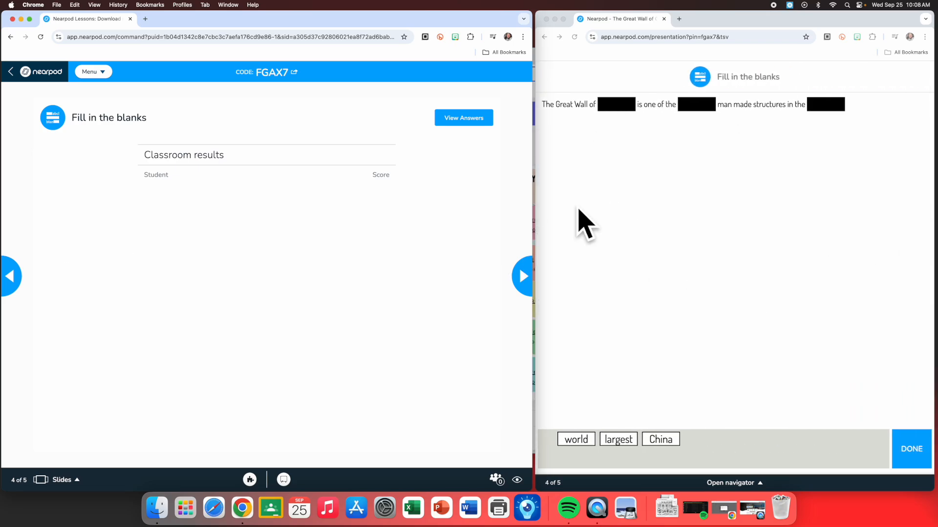
{"action": "left_click", "coordinate": [589, 439]}
{"action": "left_click", "coordinate": [459, 120]}
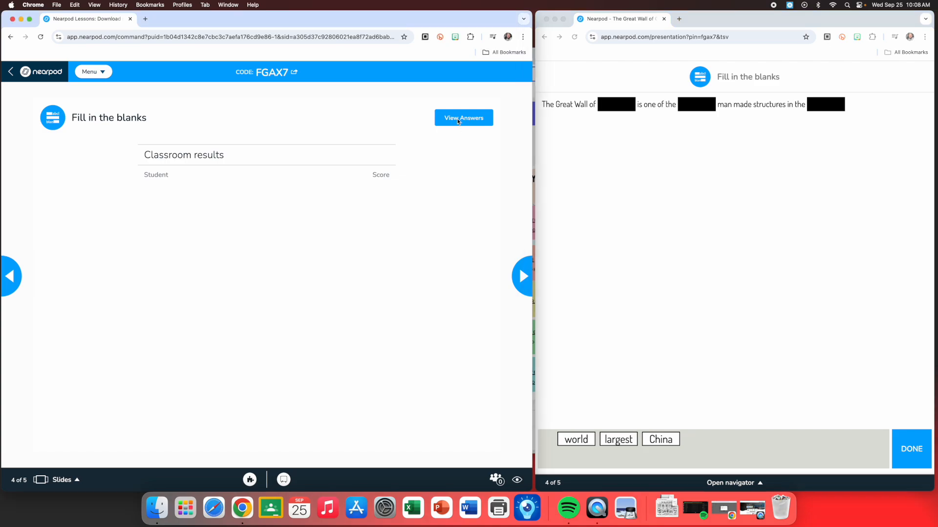
{"action": "left_click", "coordinate": [403, 139]}
Step: Narrow the teacher window, close the presentation window and return the teacher session to full screen
{"action": "left_click", "coordinate": [99, 72]}
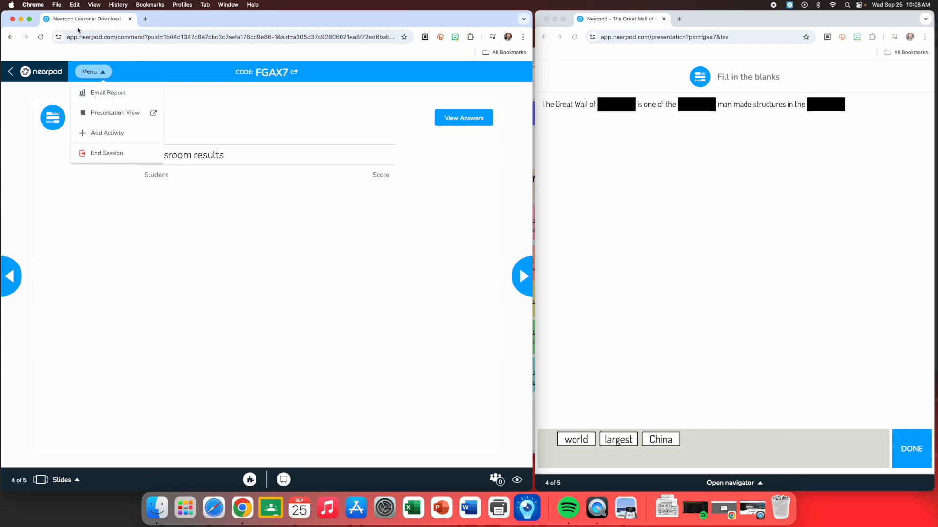
{"action": "left_click_drag", "start_coordinate": [533, 150], "coordinate": [382, 165]}
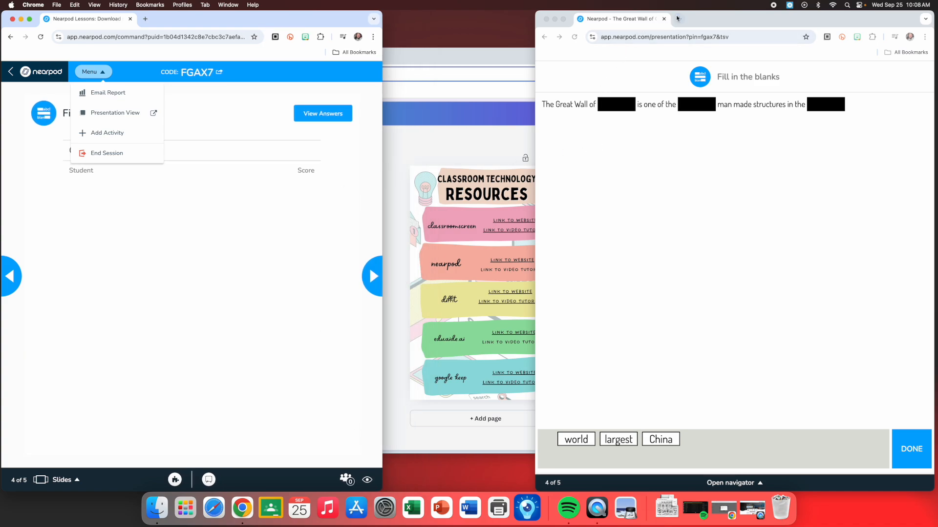
{"action": "left_click", "coordinate": [664, 19]}
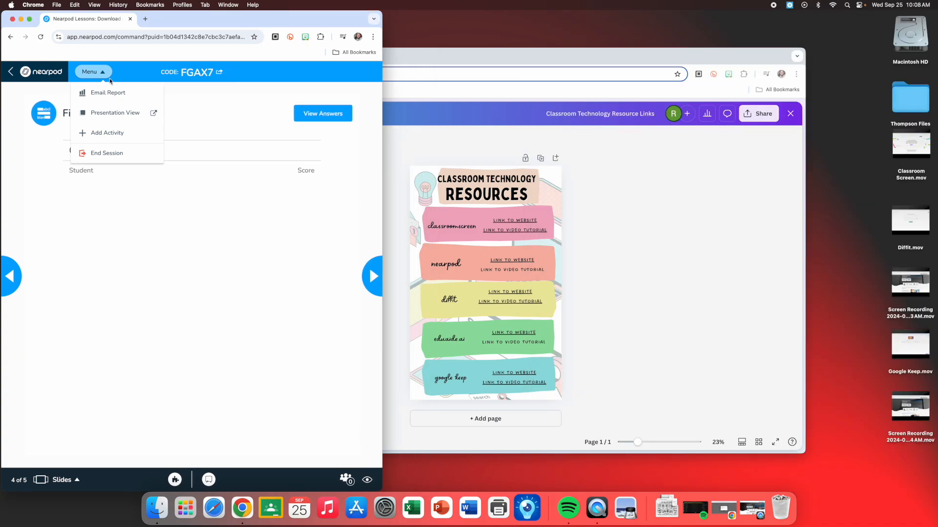
{"action": "left_click", "coordinate": [30, 20]}
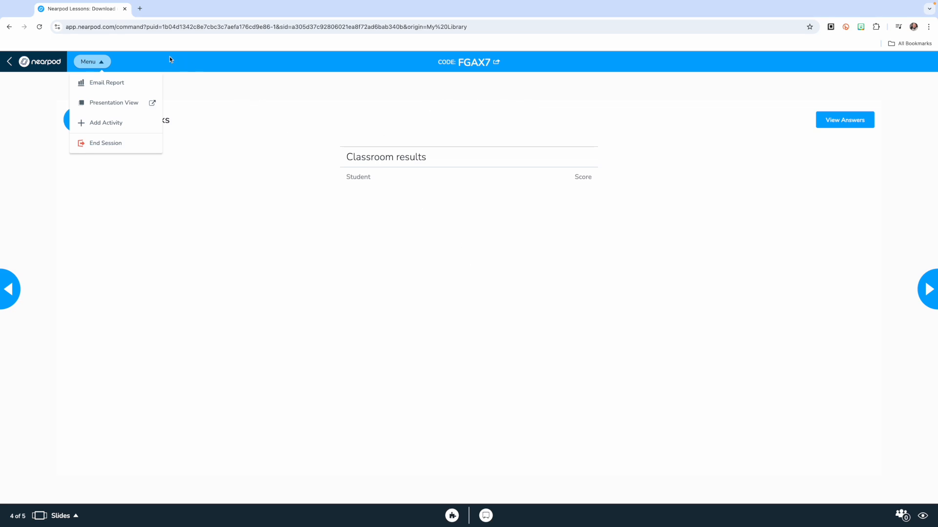
Step: Leave the live session and return to My Lessons
{"action": "left_click", "coordinate": [100, 66]}
{"action": "left_click", "coordinate": [102, 67]}
{"action": "left_click", "coordinate": [51, 65]}
{"action": "left_click", "coordinate": [496, 302]}
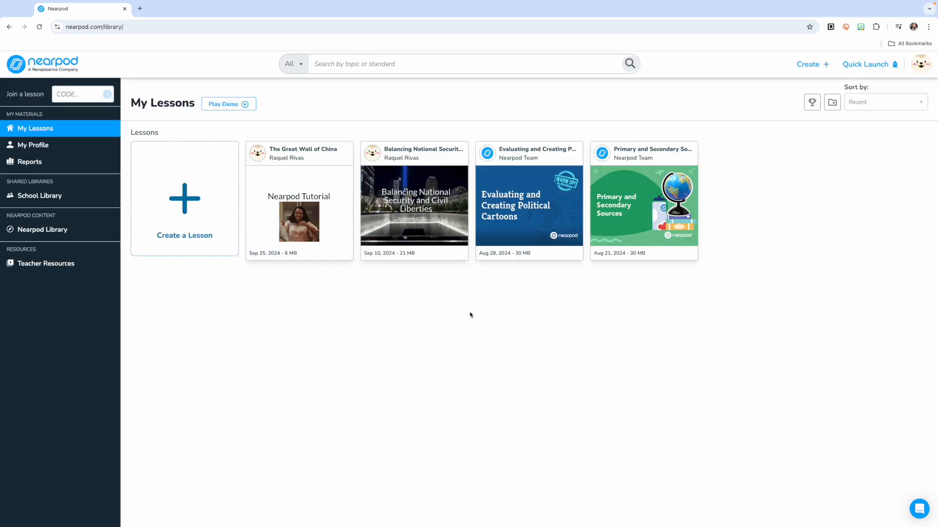
Step: Delete The Great Wall of China lesson from My Lessons
{"action": "left_click", "coordinate": [342, 153]}
{"action": "left_click", "coordinate": [327, 249]}
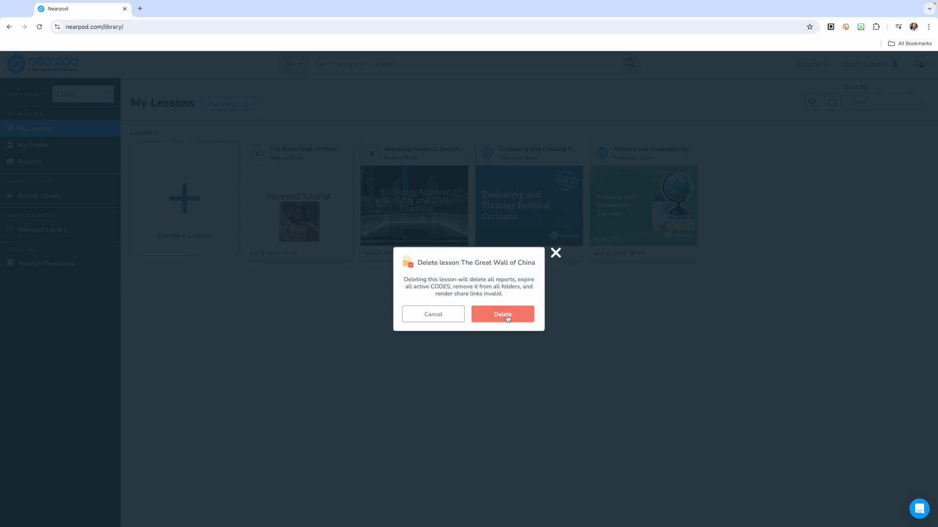
{"action": "left_click", "coordinate": [503, 314]}
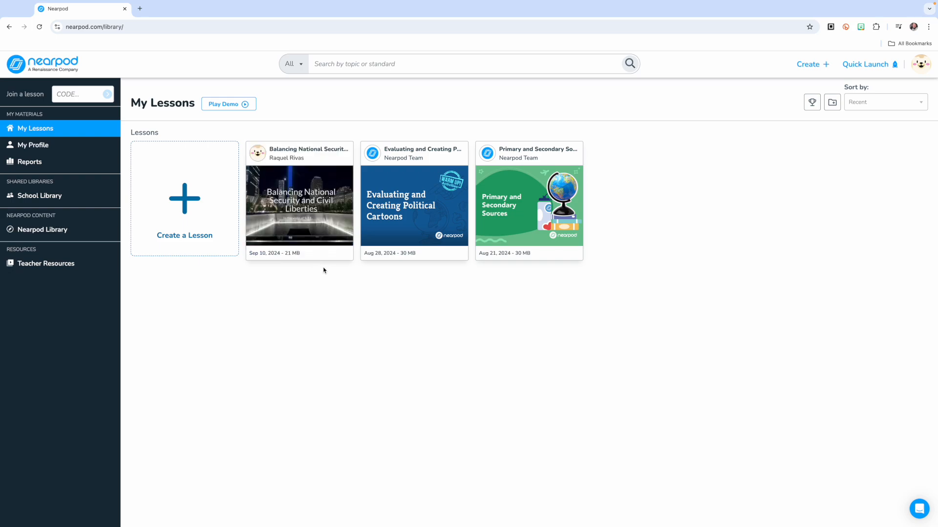
Step: Open the Sep 12, 2024 11:57 am session report for Balancing National Security and Civil Liberties and review the class participation summary
{"action": "left_click", "coordinate": [51, 165]}
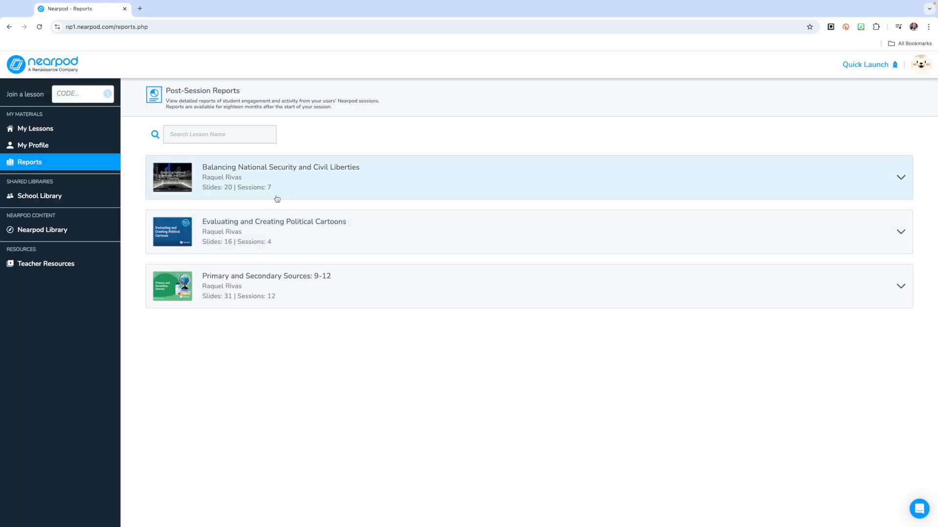
{"action": "left_click", "coordinate": [272, 175]}
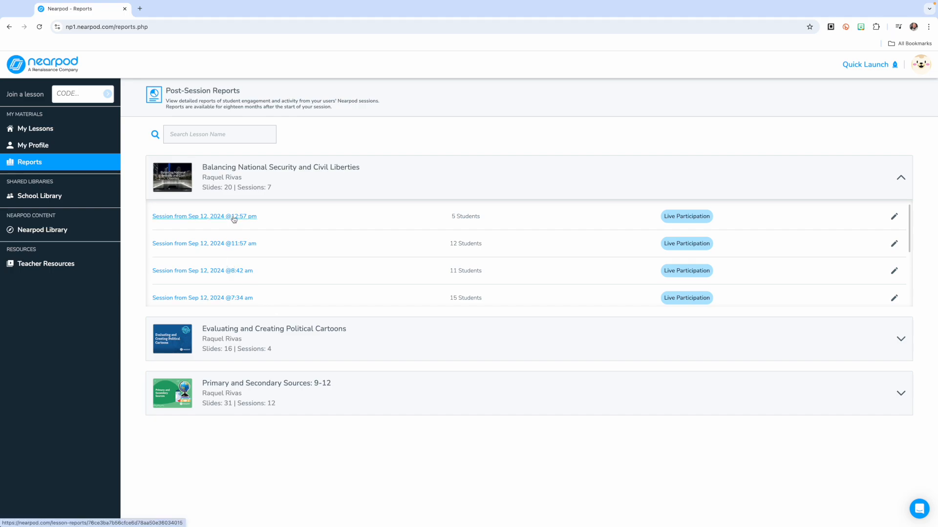
{"action": "left_click", "coordinate": [235, 243]}
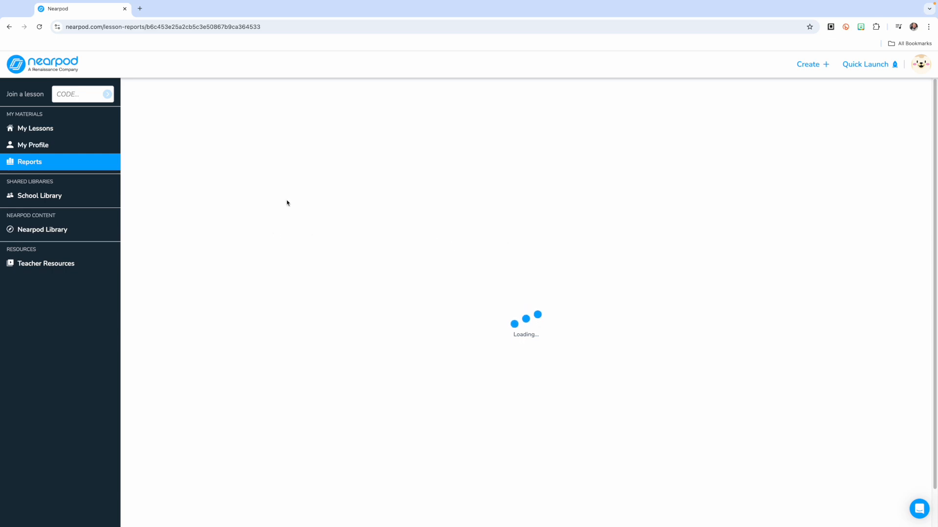
{"action": "left_click", "coordinate": [104, 165]}
{"action": "left_click", "coordinate": [244, 184]}
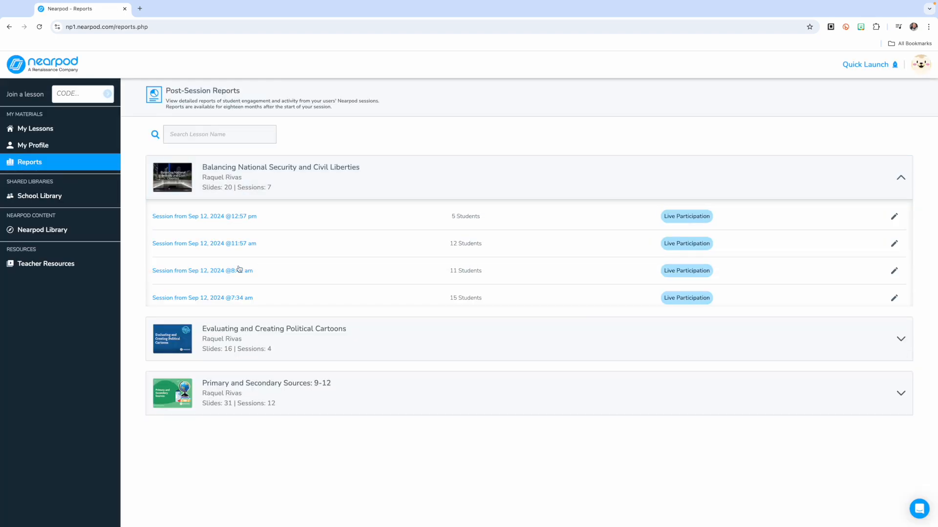
{"action": "left_click", "coordinate": [233, 242]}
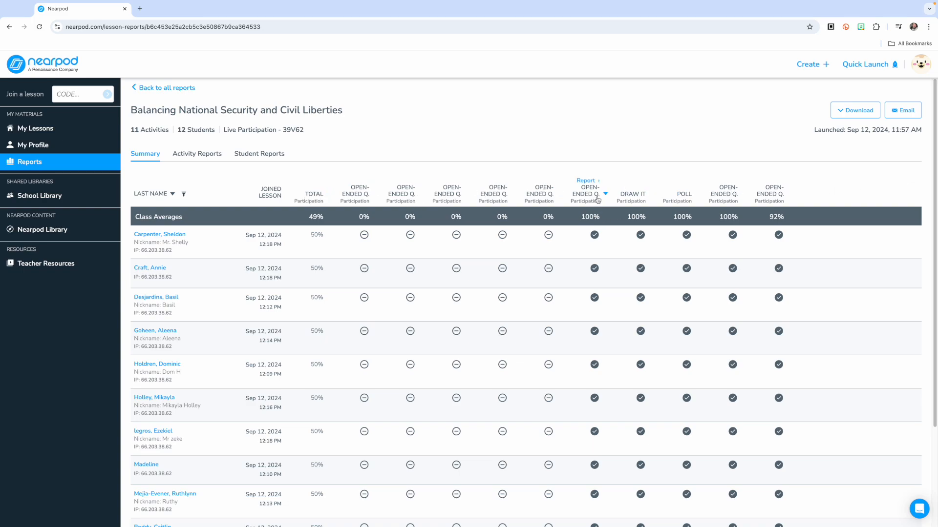
{"action": "scroll", "coordinate": [769, 249], "scroll_direction": "down", "scroll_amount": 3}
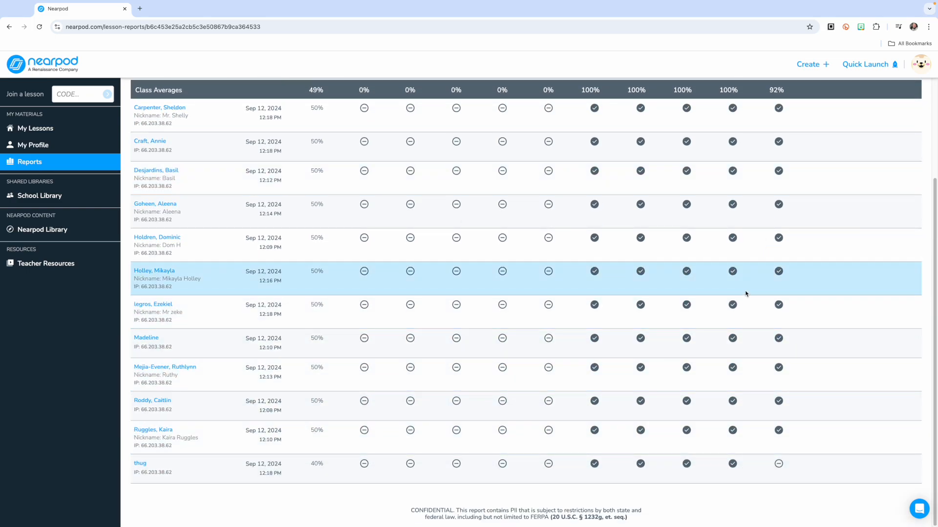
{"action": "scroll", "coordinate": [723, 283], "scroll_direction": "up", "scroll_amount": 3}
Step: Show the session's activity report for Draw It and look through the student drawings
{"action": "left_click", "coordinate": [201, 155]}
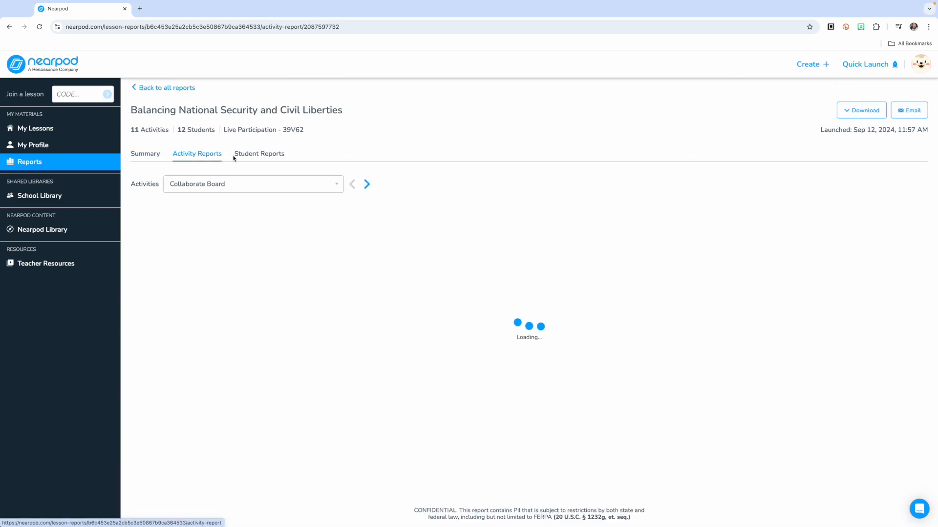
{"action": "left_click", "coordinate": [337, 189]}
{"action": "scroll", "coordinate": [264, 293], "scroll_direction": "down", "scroll_amount": 2}
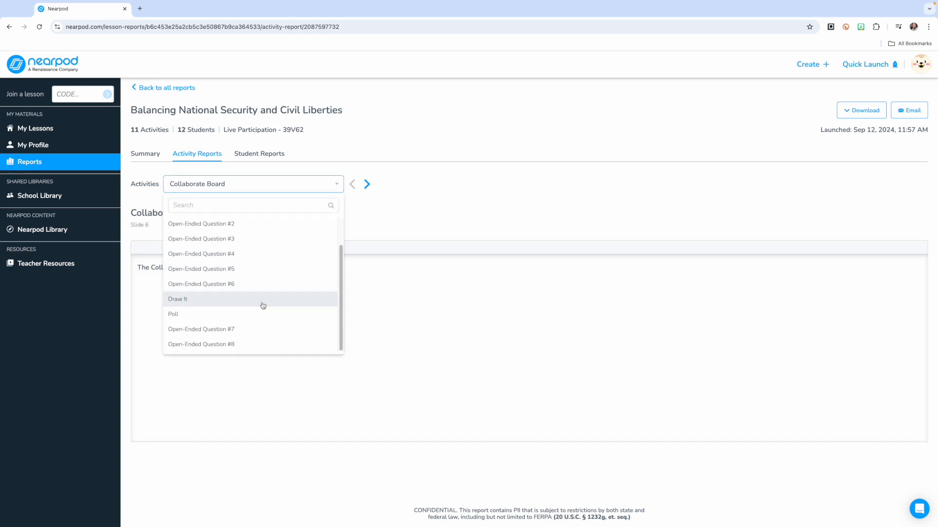
{"action": "left_click", "coordinate": [247, 305]}
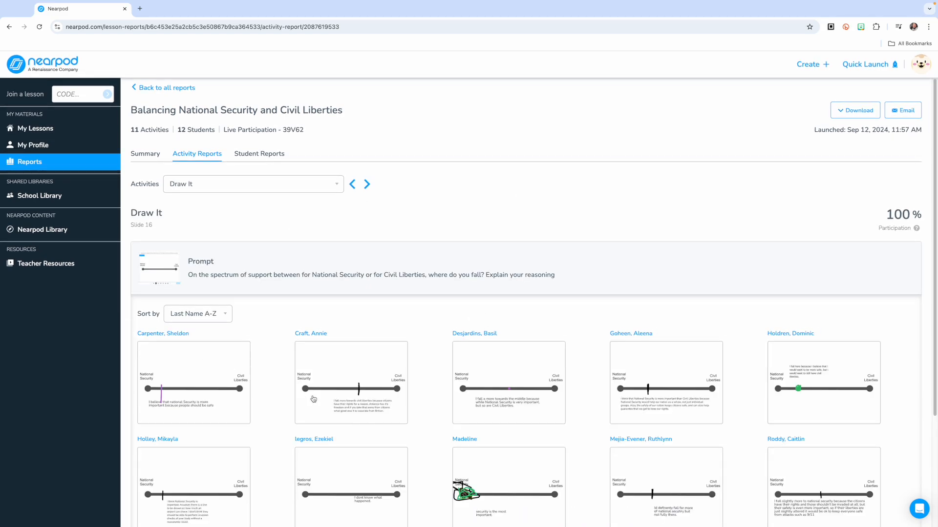
{"action": "scroll", "coordinate": [313, 399], "scroll_direction": "down", "scroll_amount": 3}
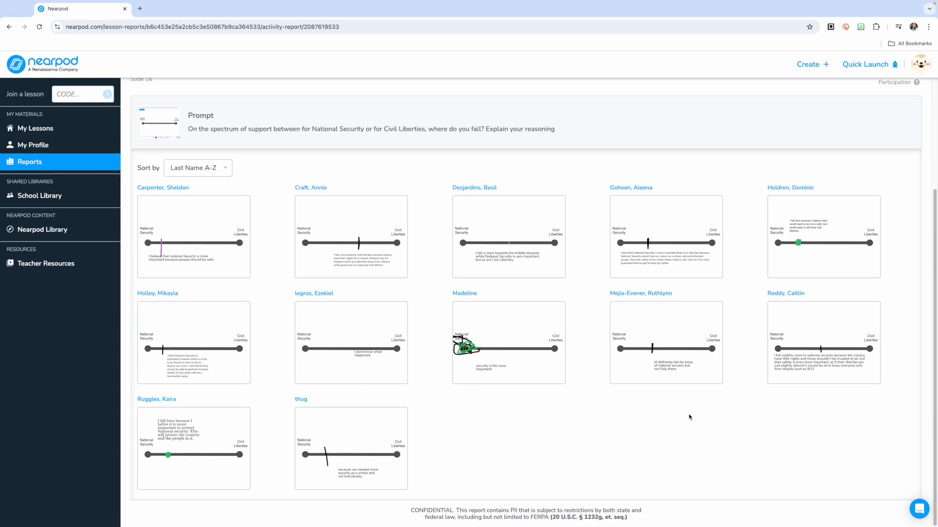
{"action": "scroll", "coordinate": [334, 256], "scroll_direction": "up", "scroll_amount": 3}
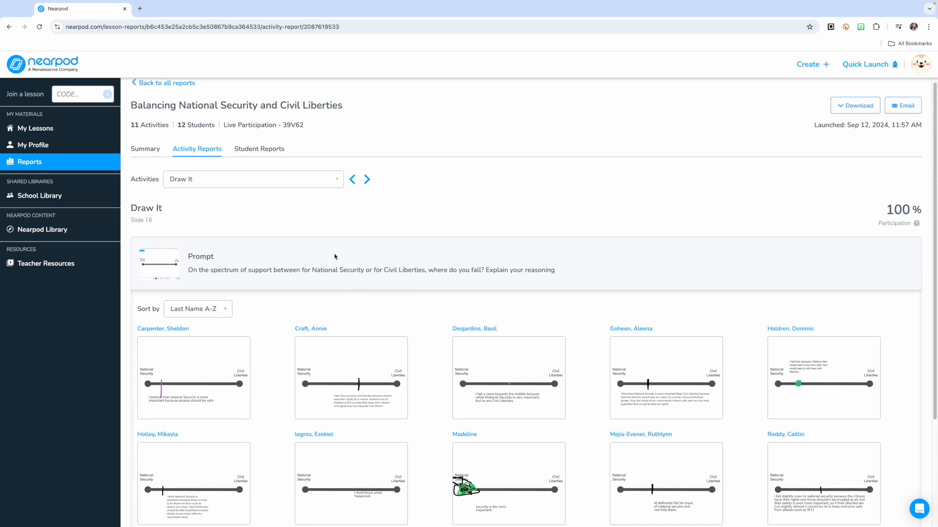
Step: Switch the activity report to Poll and review the answer distribution and each student's answer
{"action": "left_click", "coordinate": [277, 189]}
{"action": "scroll", "coordinate": [224, 337], "scroll_direction": "down", "scroll_amount": 1}
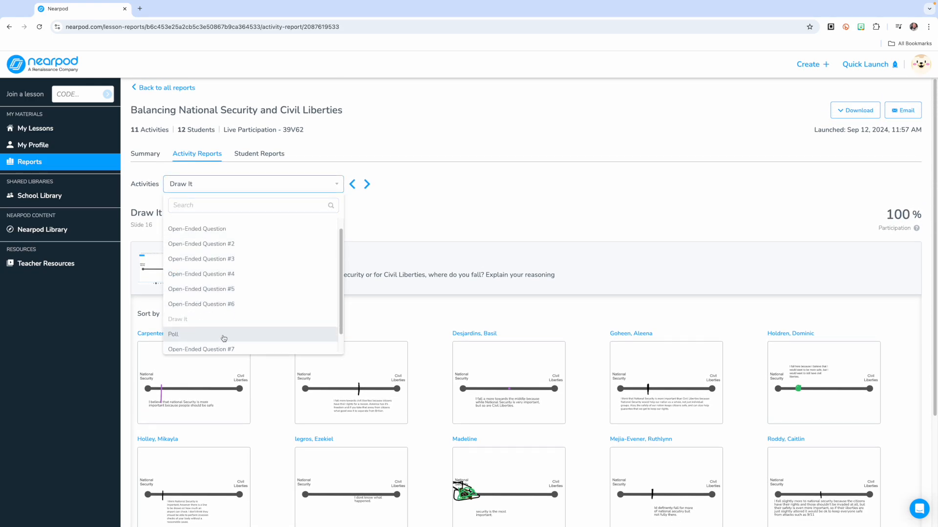
{"action": "left_click", "coordinate": [263, 316]}
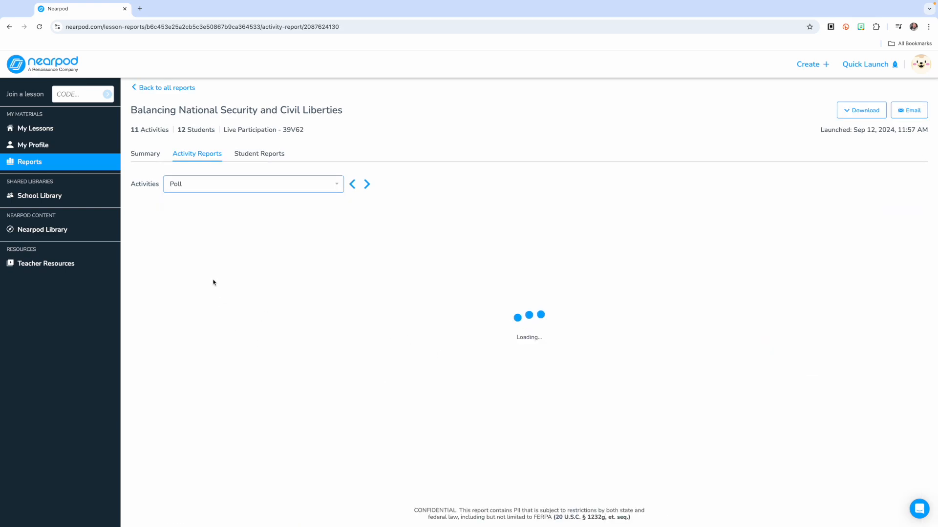
{"action": "scroll", "coordinate": [251, 361], "scroll_direction": "down", "scroll_amount": 3}
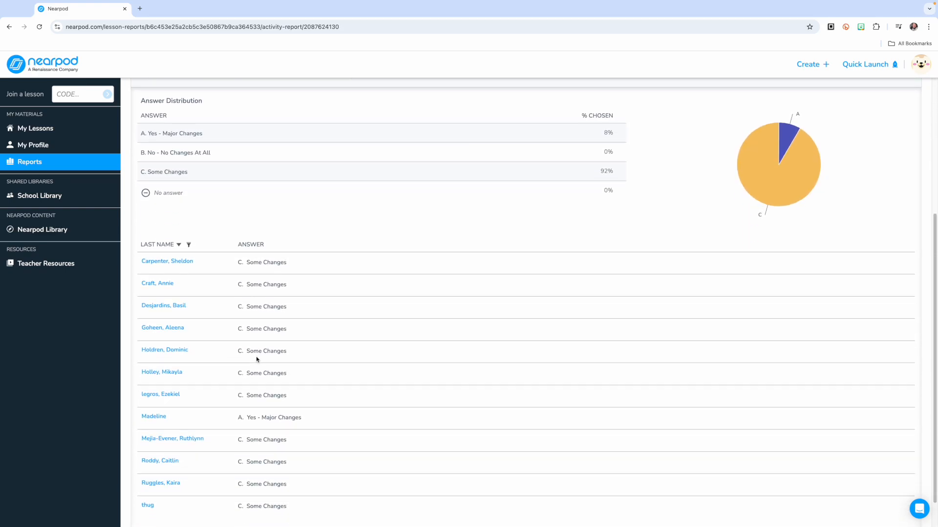
{"action": "scroll", "coordinate": [256, 360], "scroll_direction": "down", "scroll_amount": 1}
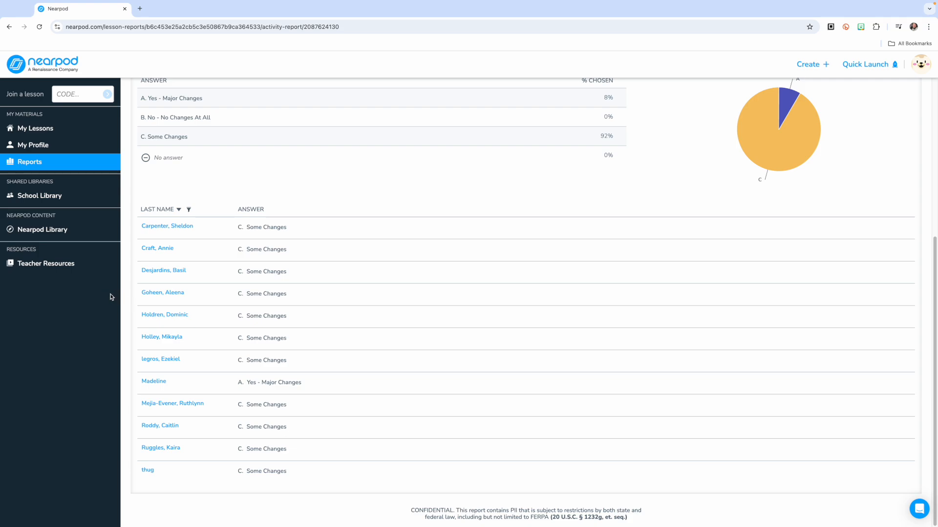
{"action": "scroll", "coordinate": [248, 239], "scroll_direction": "up", "scroll_amount": 5}
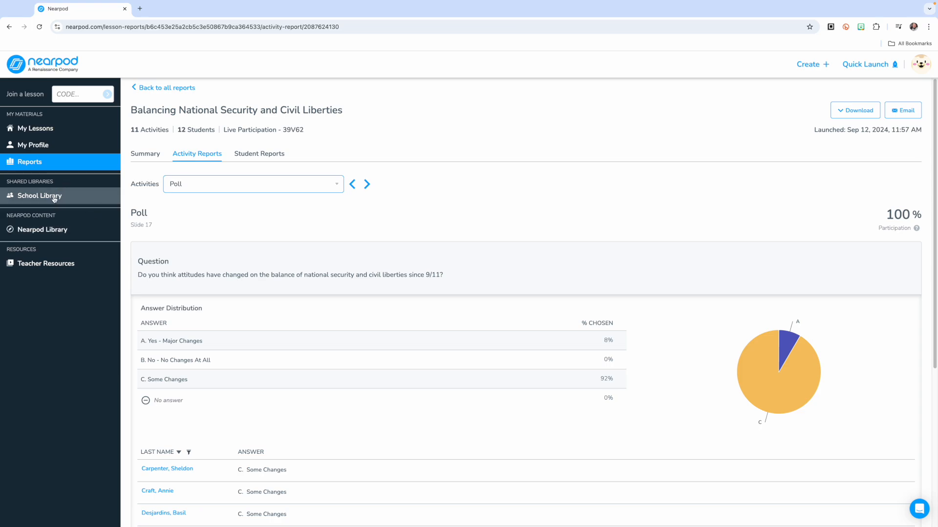
Step: Return to My Lessons, check the shared School Library, and go back to My Lessons
{"action": "left_click", "coordinate": [59, 129]}
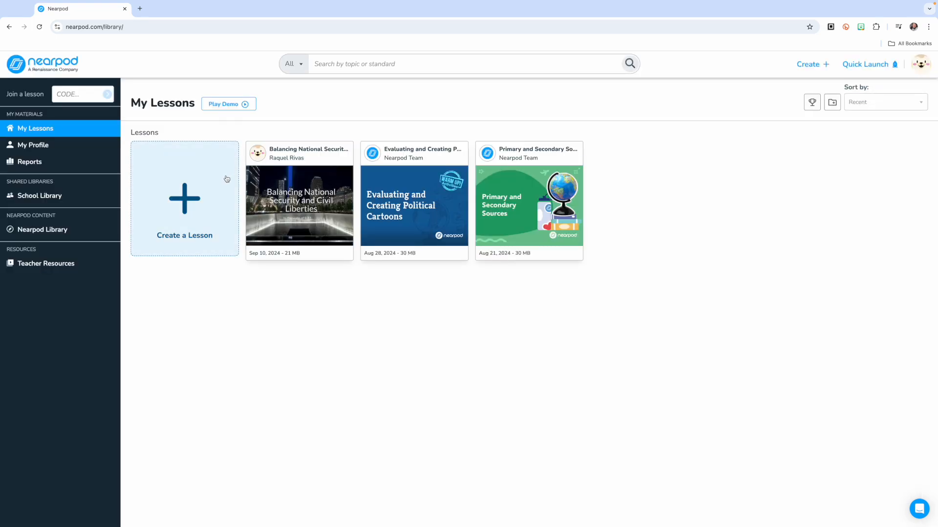
{"action": "mouse_move", "coordinate": [314, 168]}
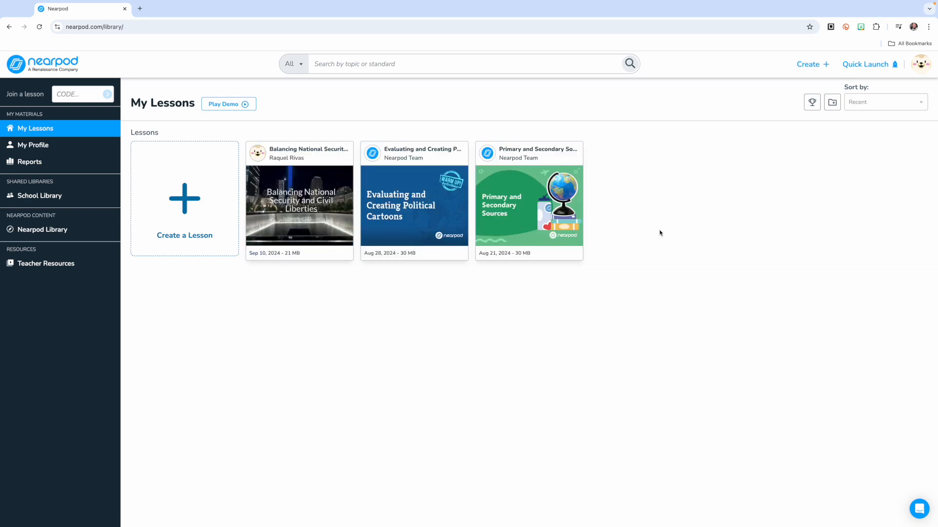
{"action": "mouse_move", "coordinate": [509, 208]}
{"action": "mouse_move", "coordinate": [253, 233]}
{"action": "left_click", "coordinate": [68, 202]}
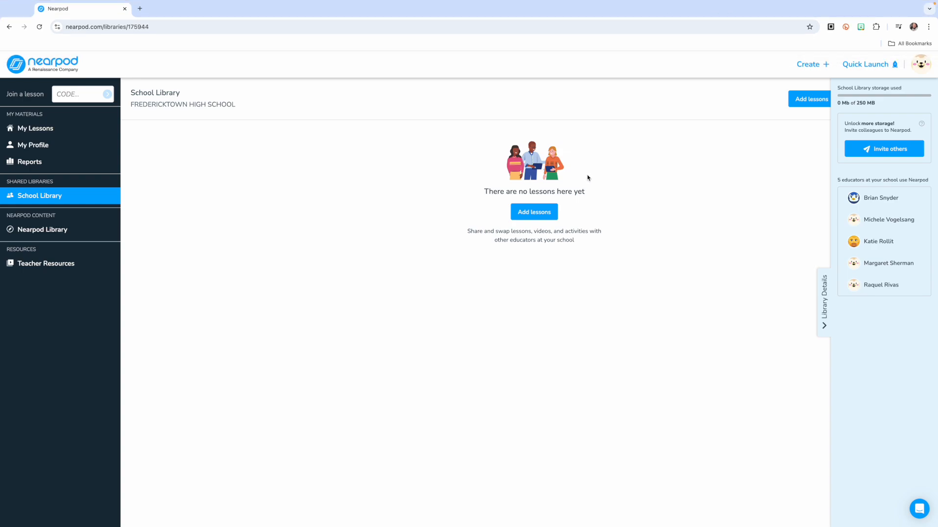
{"action": "left_click", "coordinate": [35, 128]}
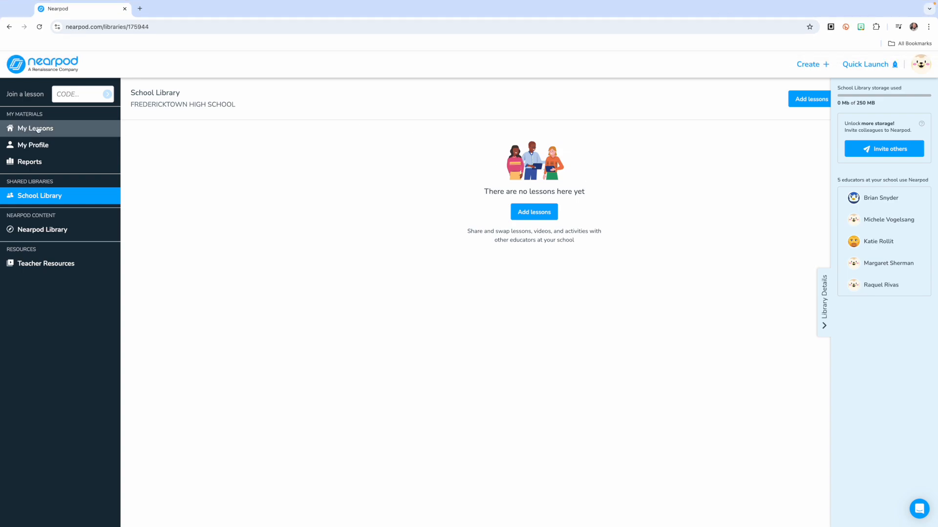